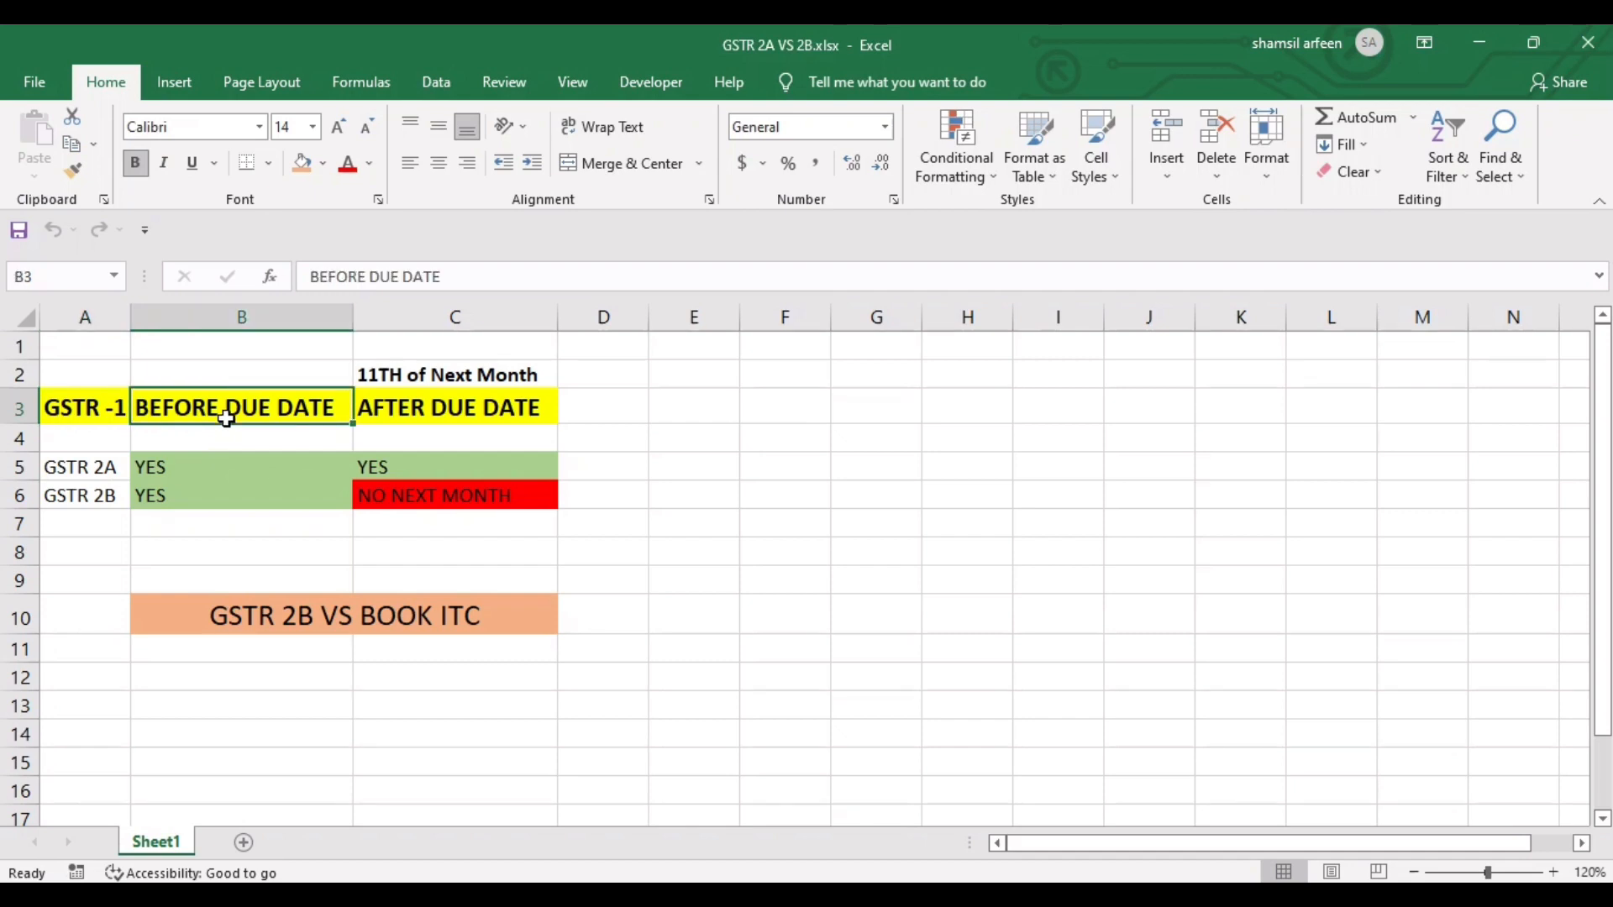
# Examine whether GSTR 2A and GSTR 2B reflect GSTR-1 filings made before and after the due date
pyautogui.press('Down')
pyautogui.press('Down')
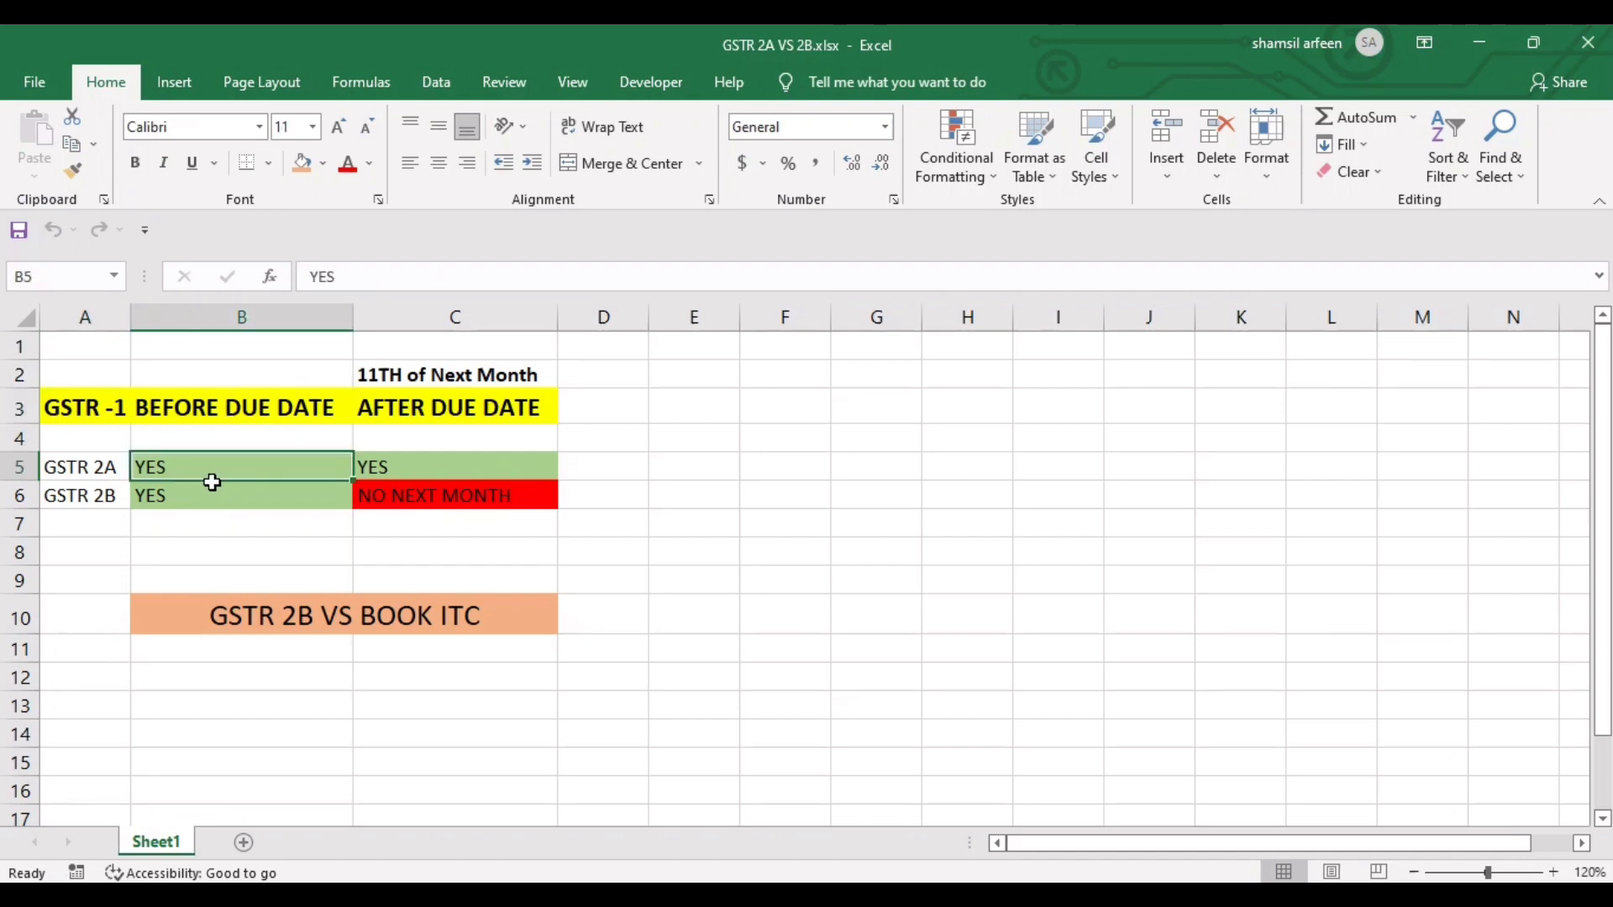
pyautogui.press('Down')
pyautogui.press('Left')
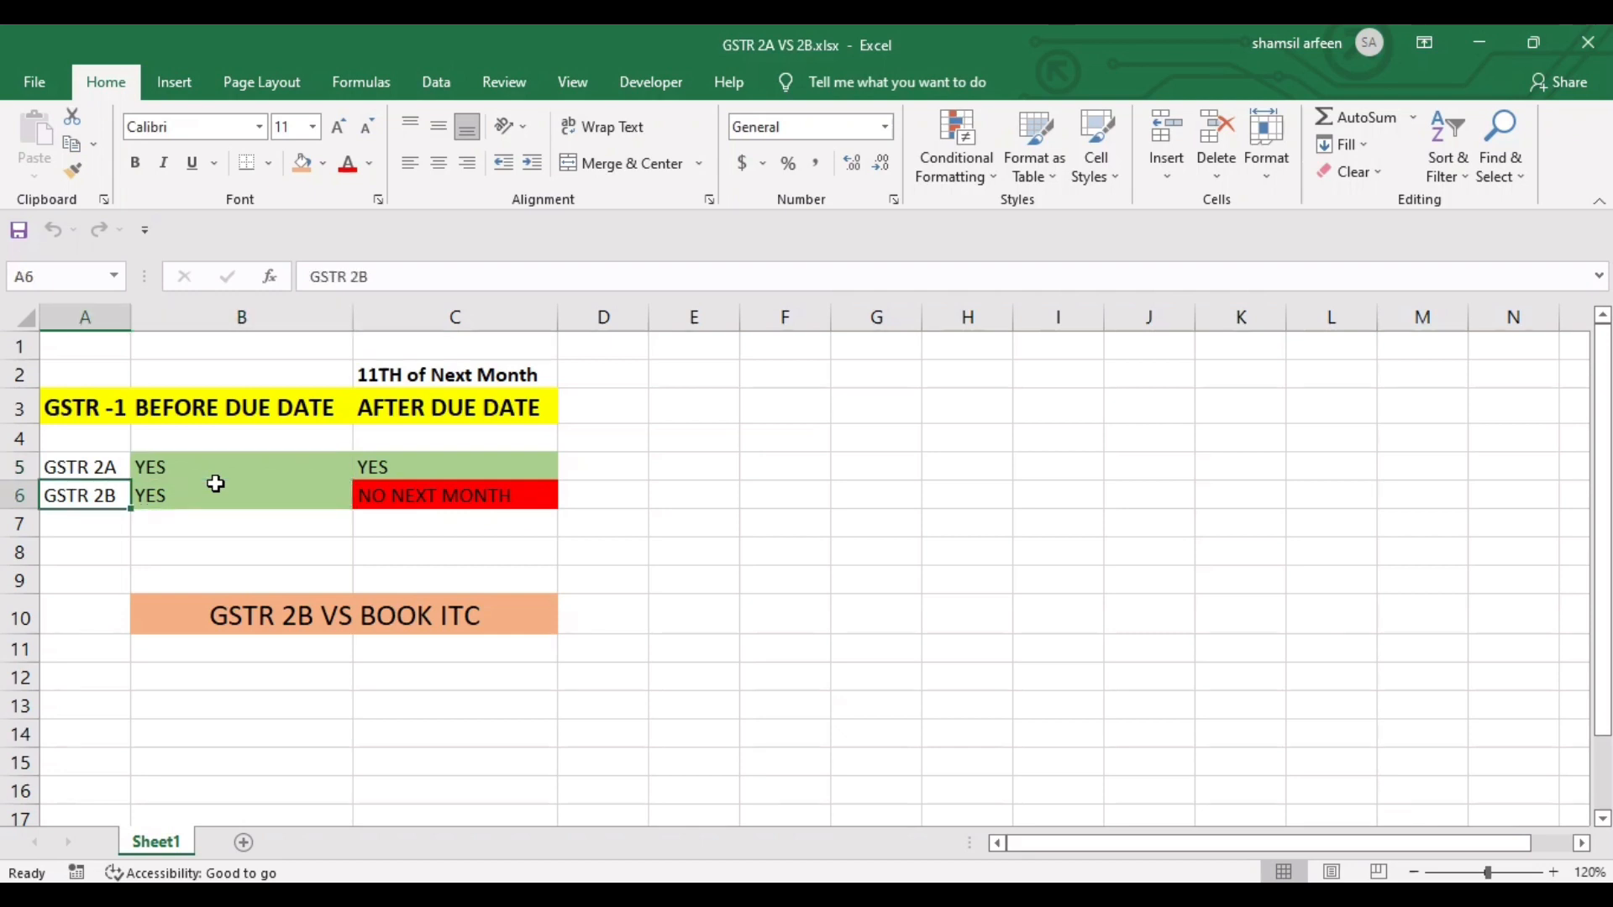
pyautogui.click(260, 418)
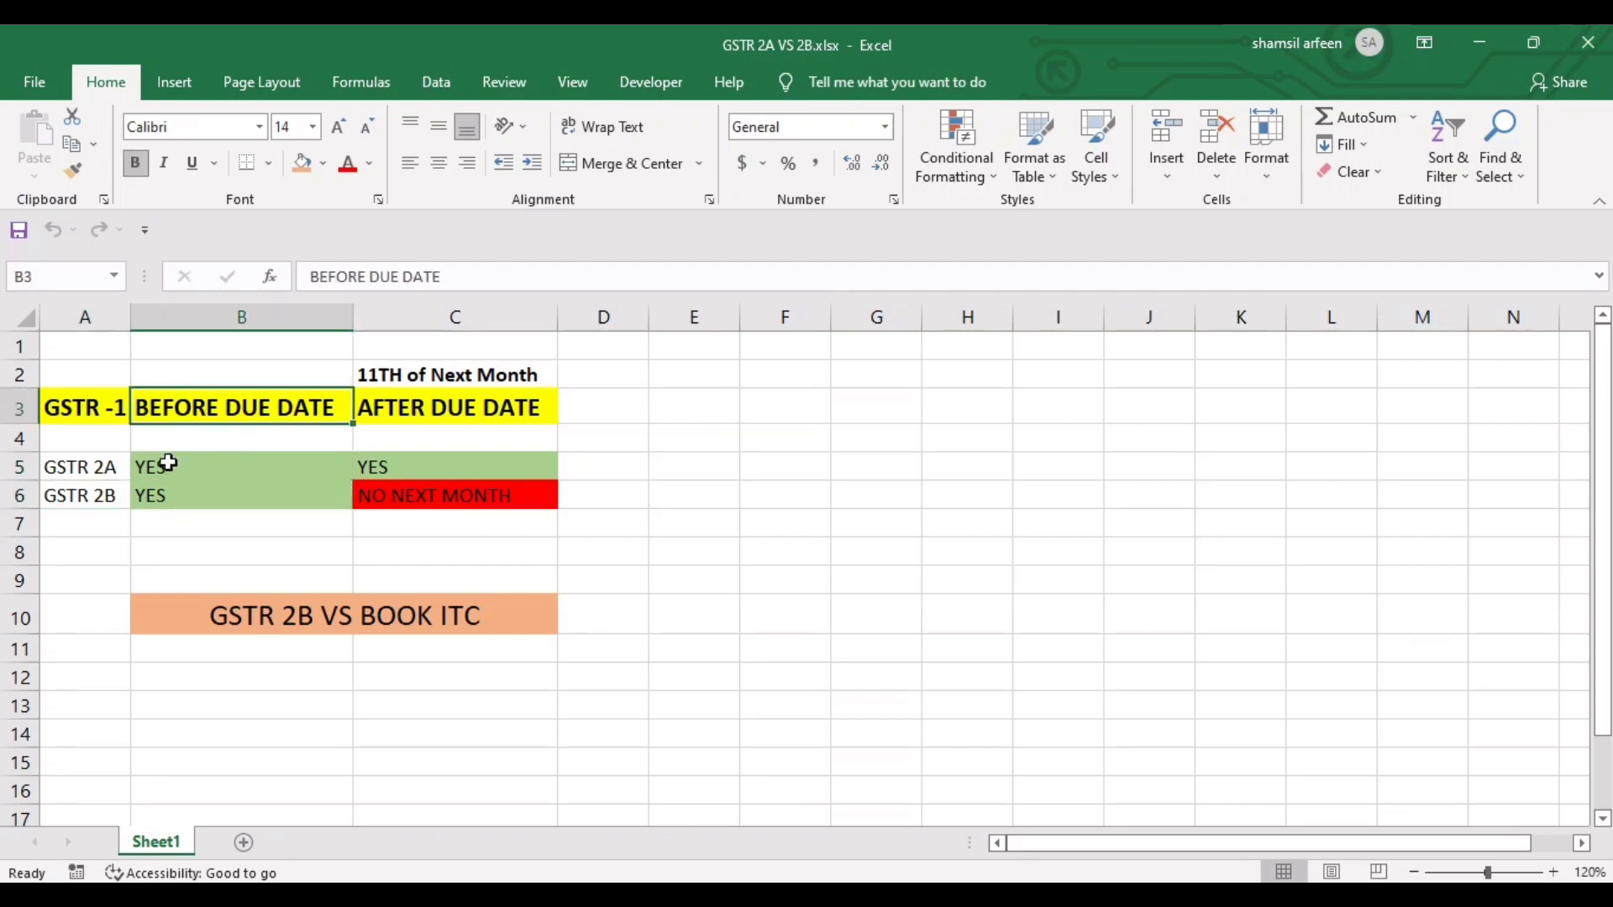
pyautogui.click(104, 466)
pyautogui.click(104, 496)
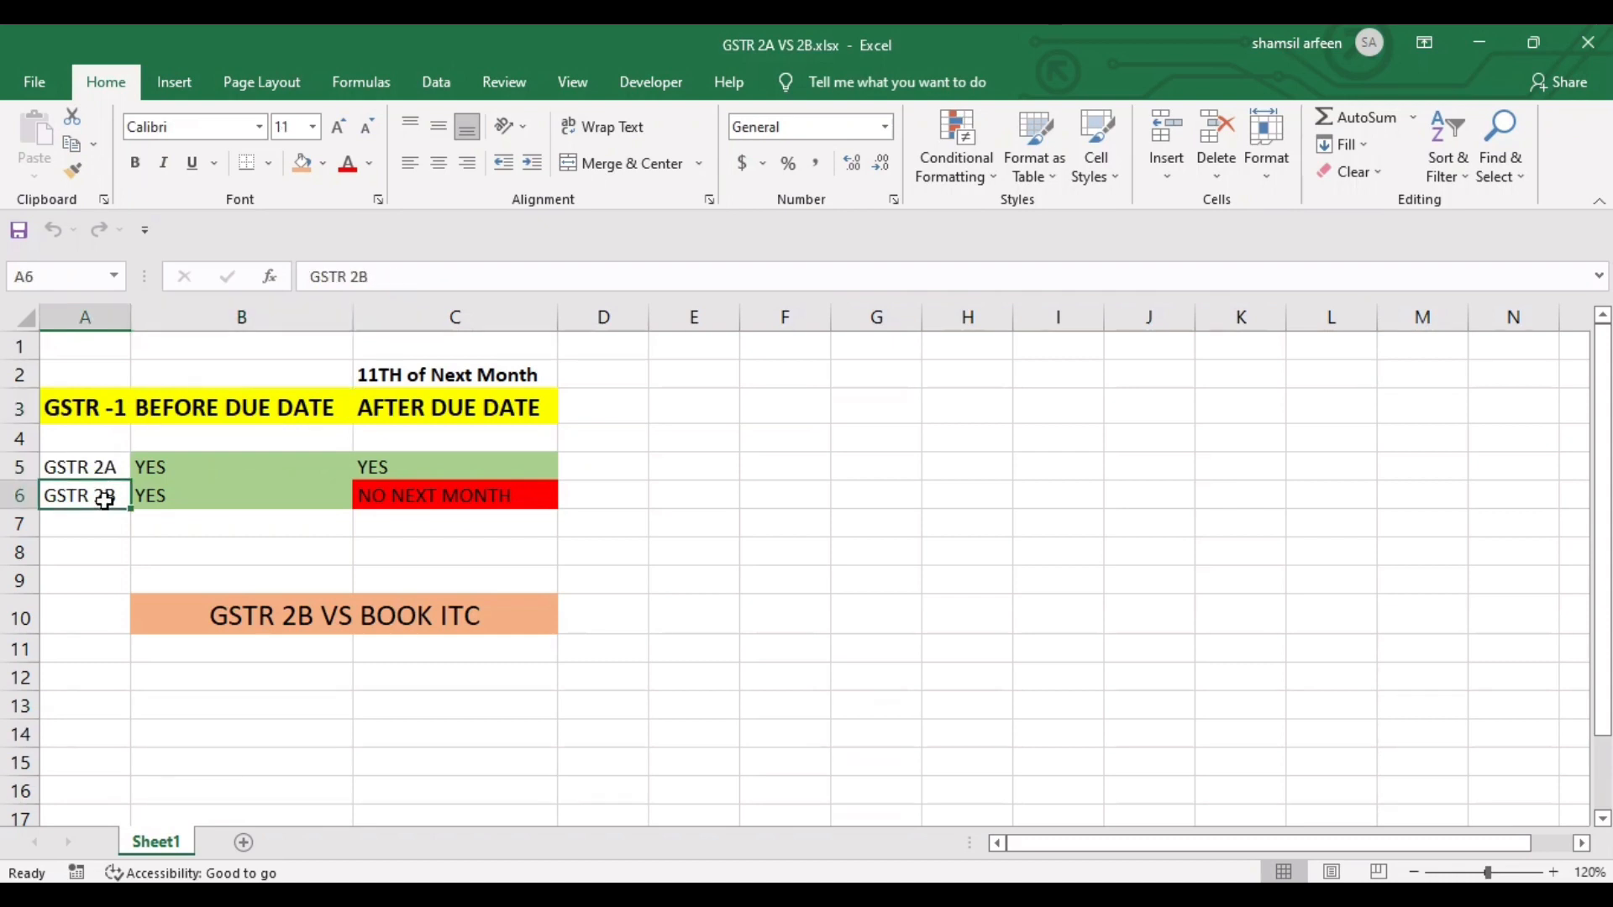
pyautogui.click(445, 409)
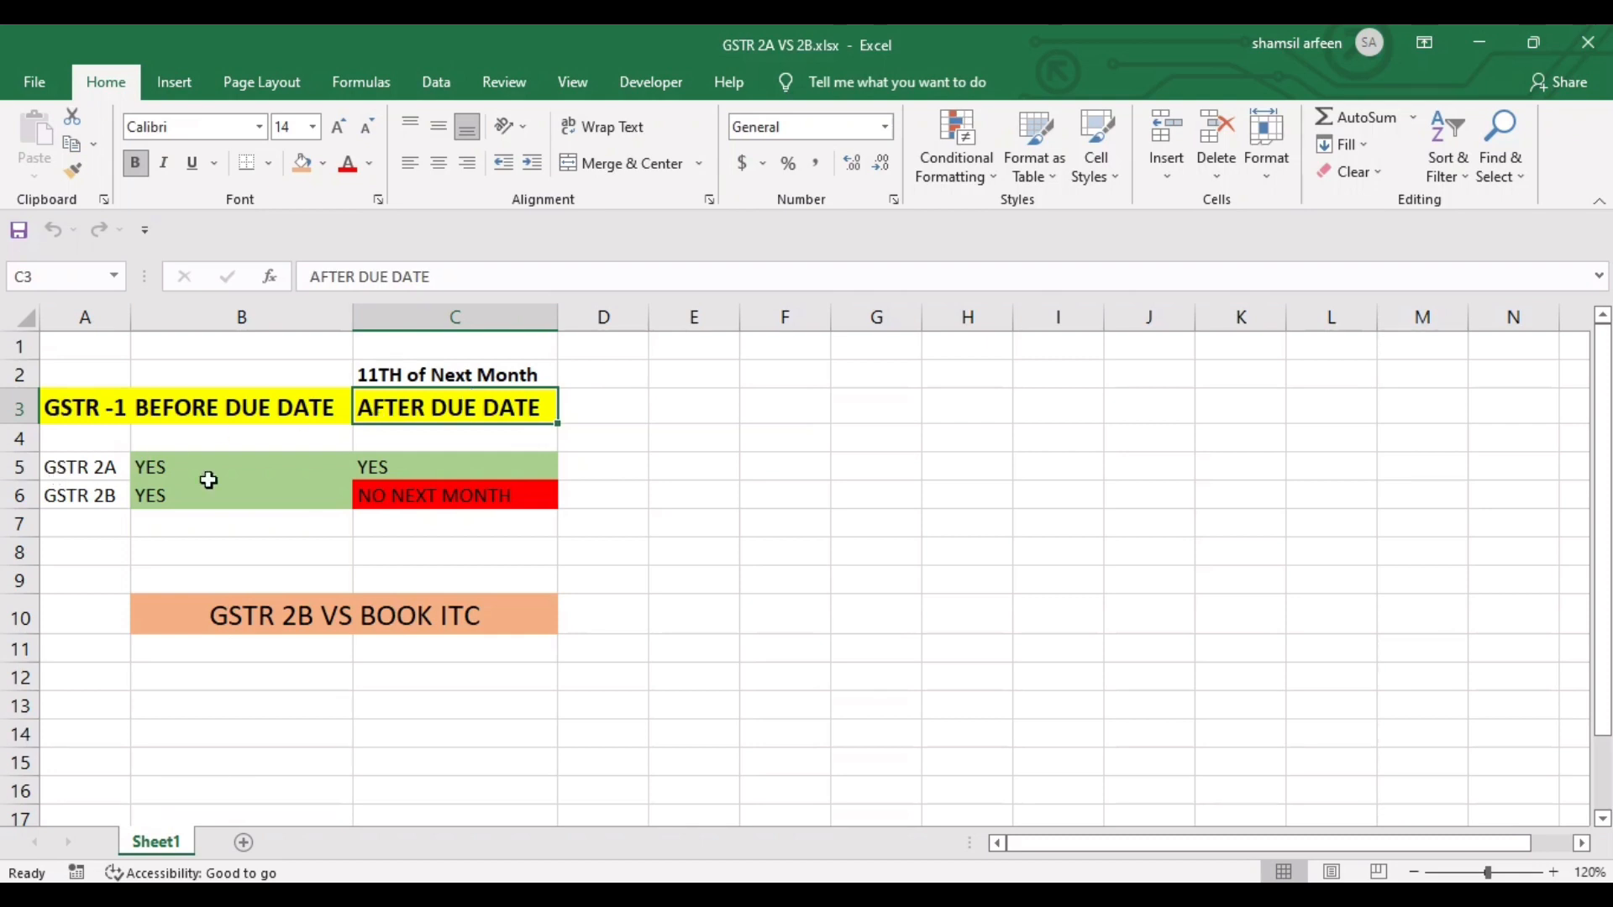
pyautogui.click(442, 472)
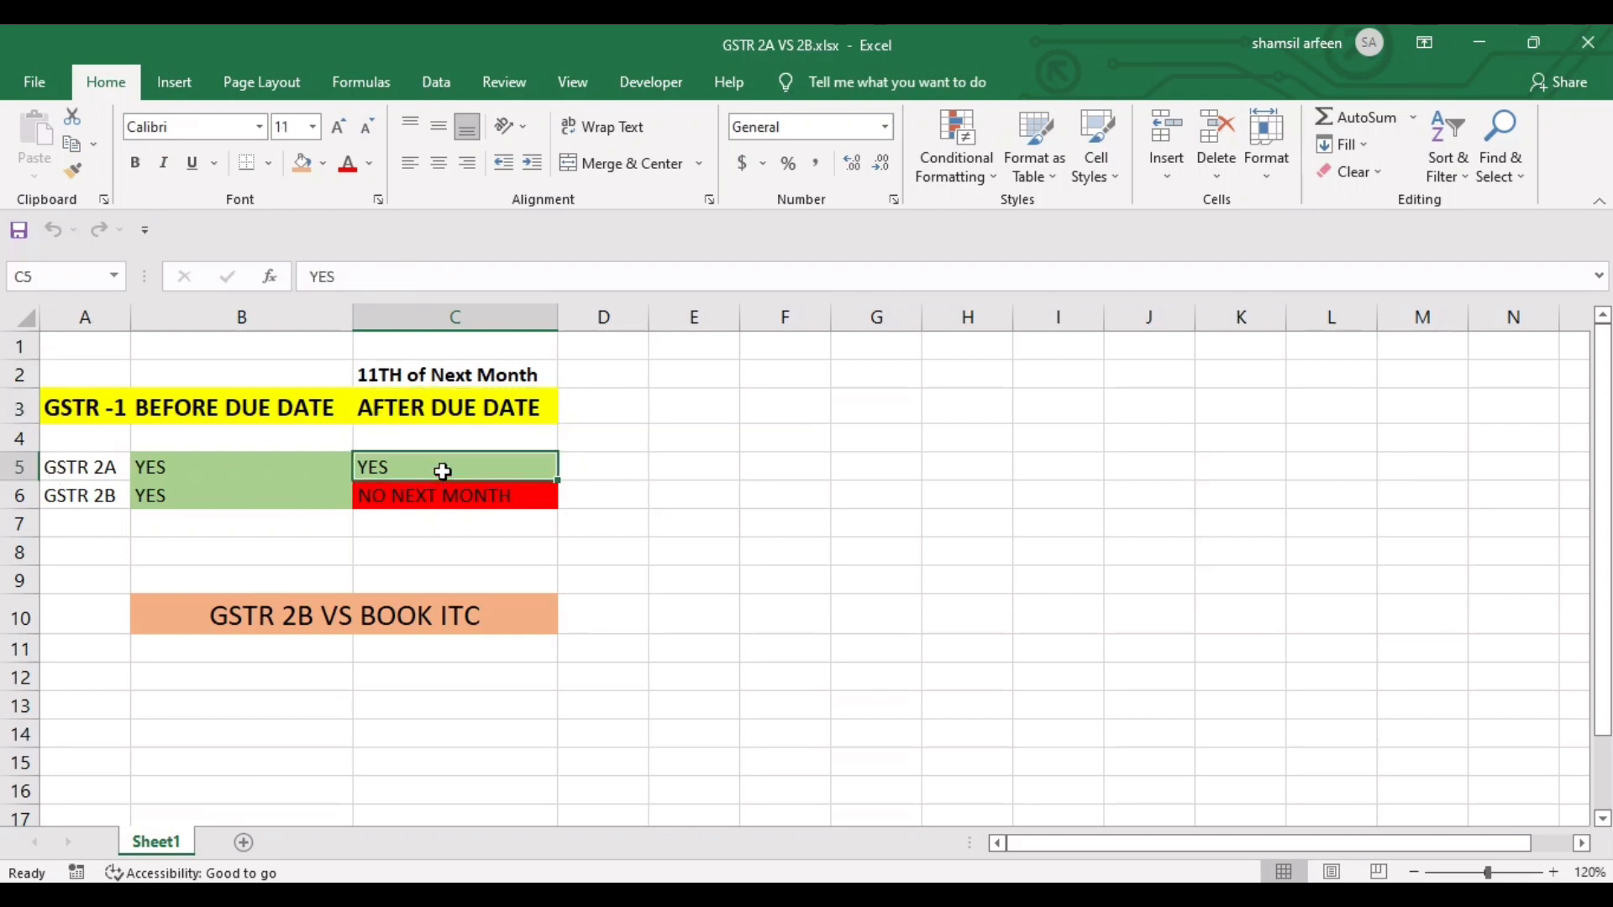
pyautogui.click(409, 502)
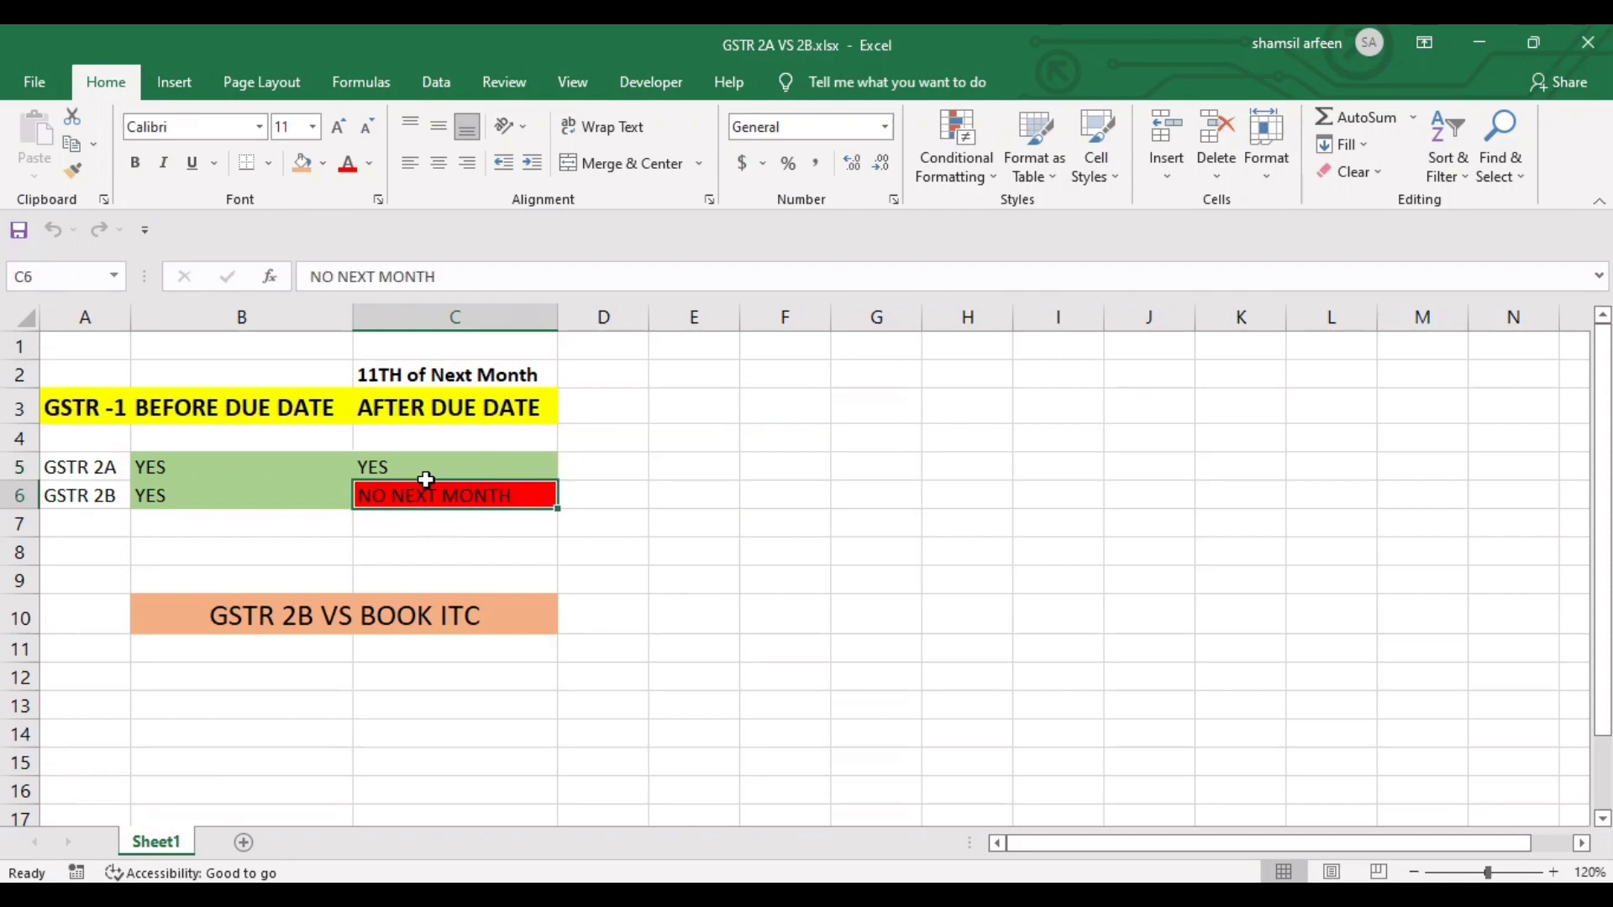
# Enter the note "diff" in cell E6, in the GSTR 2B row
pyautogui.click(681, 485)
pyautogui.write('diff')
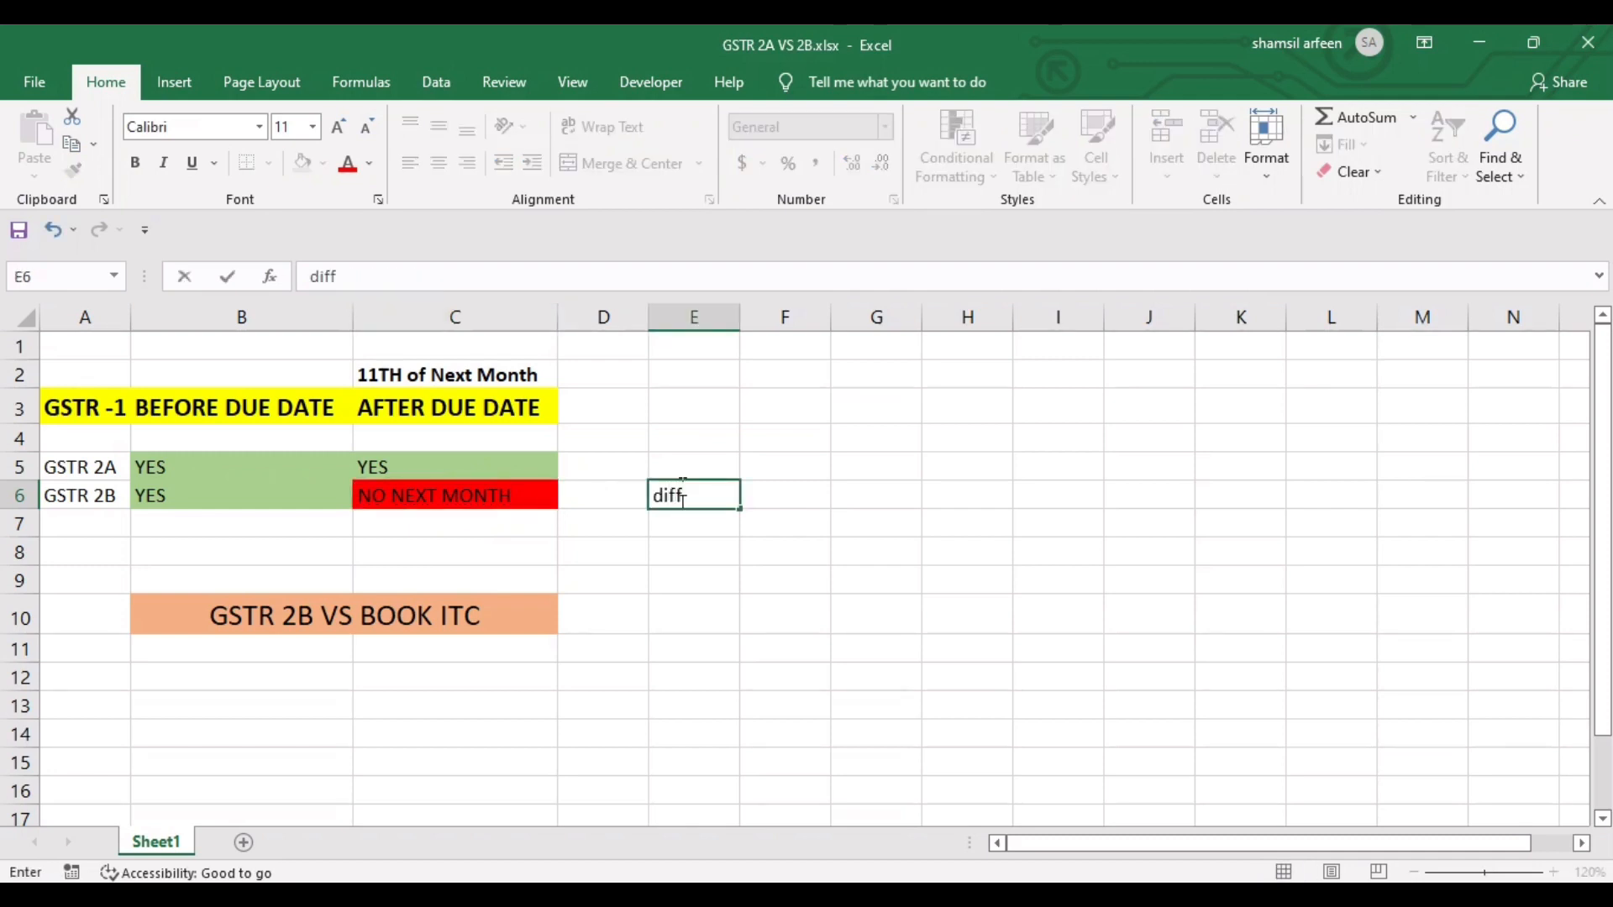
pyautogui.press('Return')
pyautogui.click(823, 622)
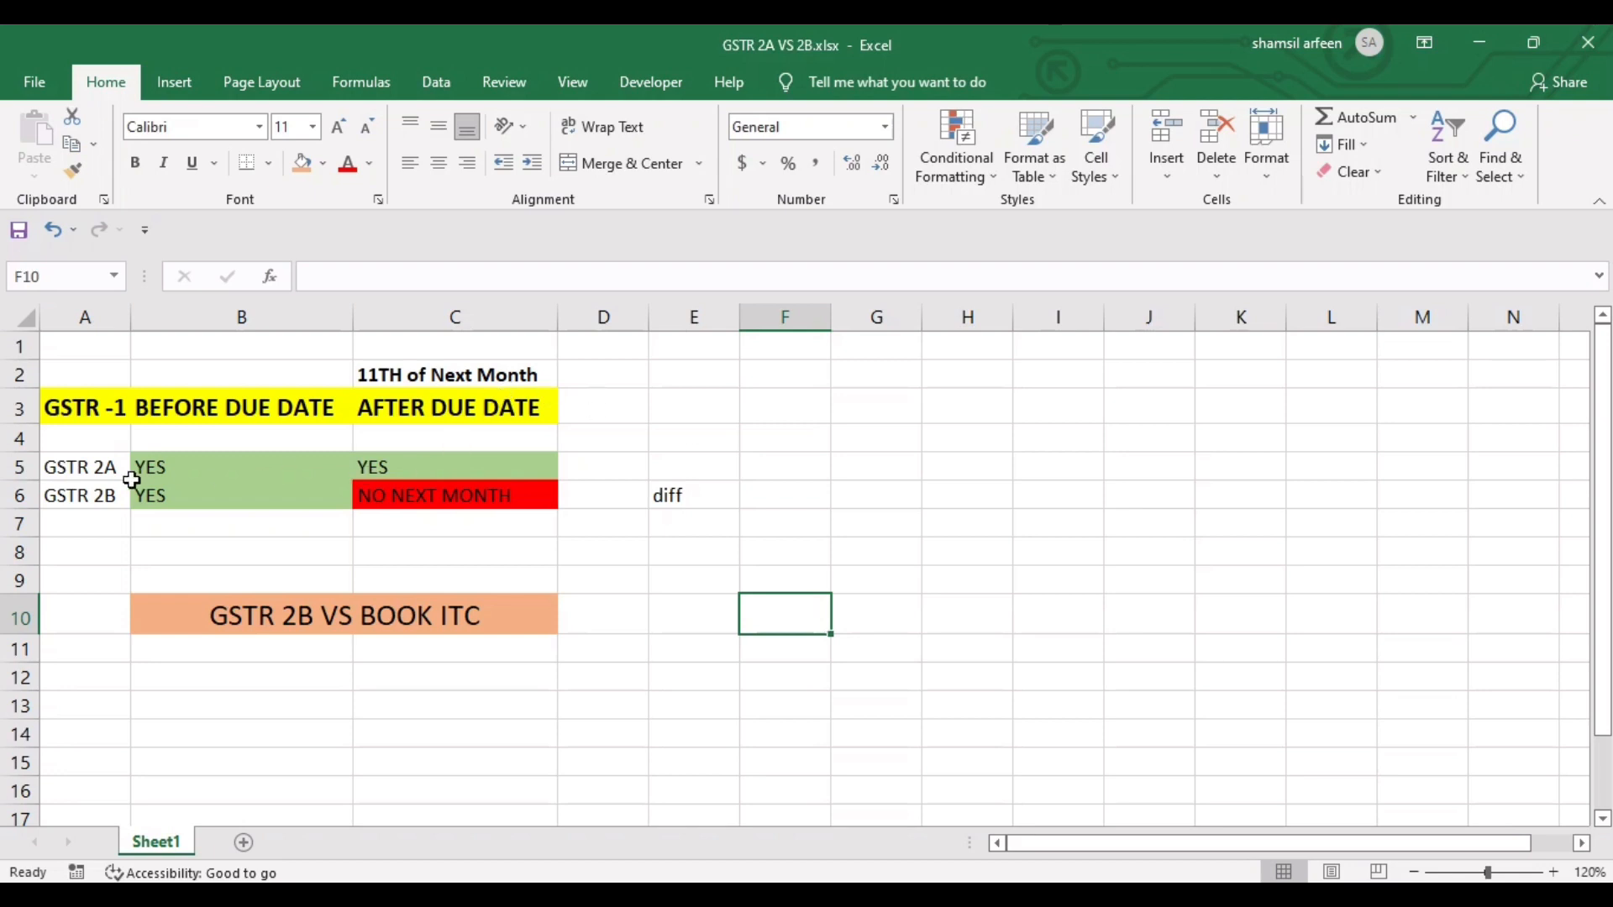
# Compare the GSTR 2A and GSTR 2B entries against the 11th-of-next-month due date and the GSTR 2B VS BOOK ITC heading
pyautogui.click(88, 497)
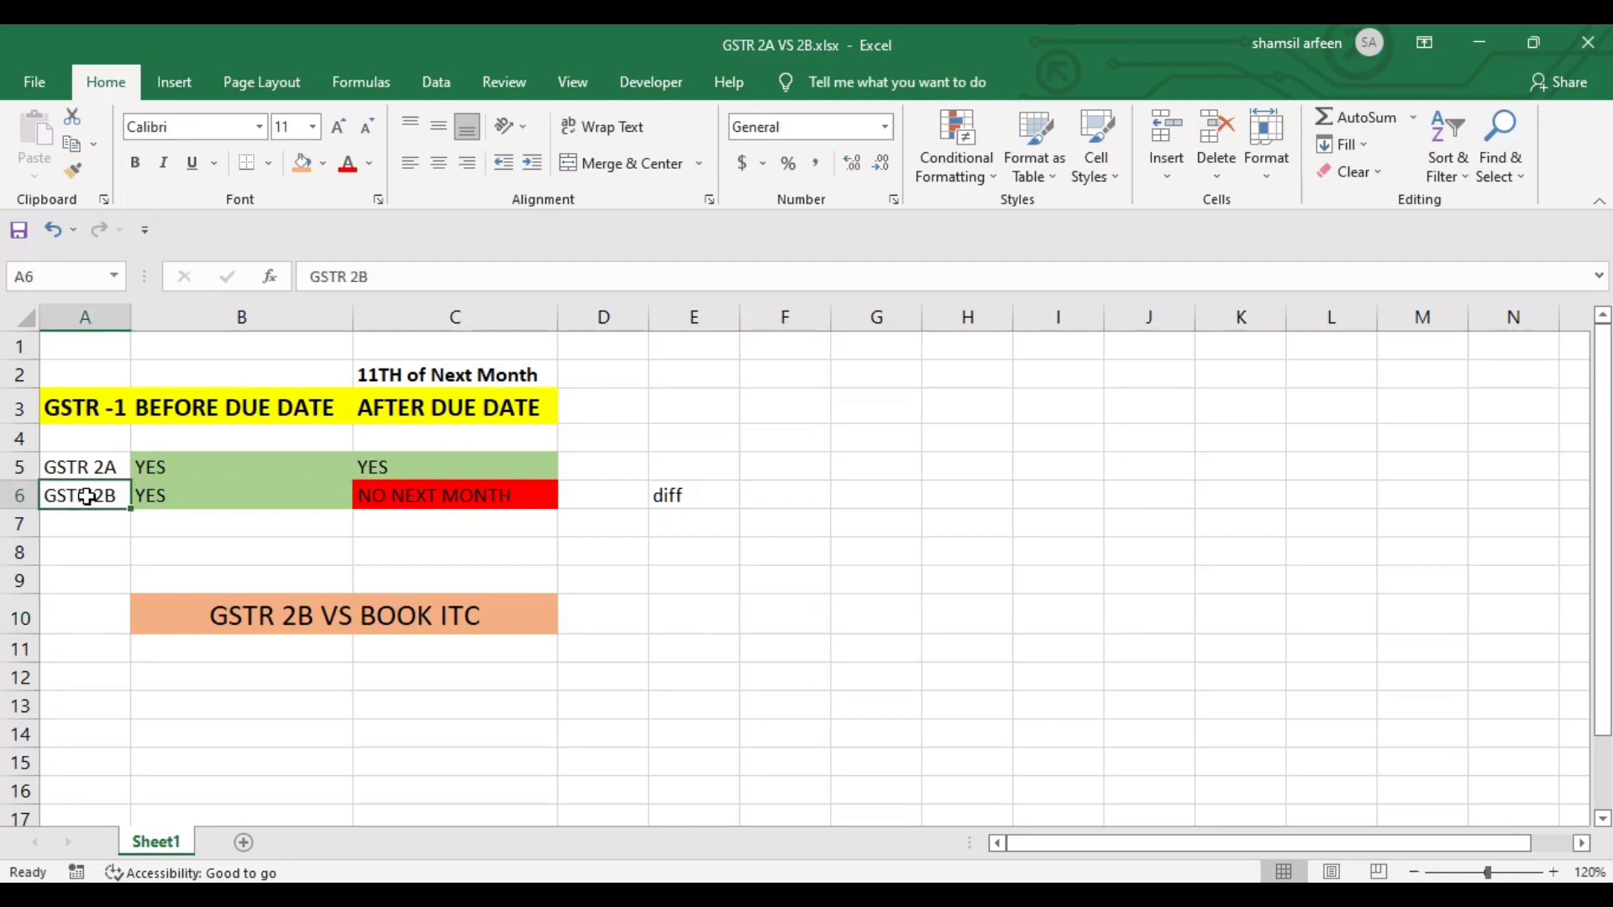
pyautogui.click(425, 461)
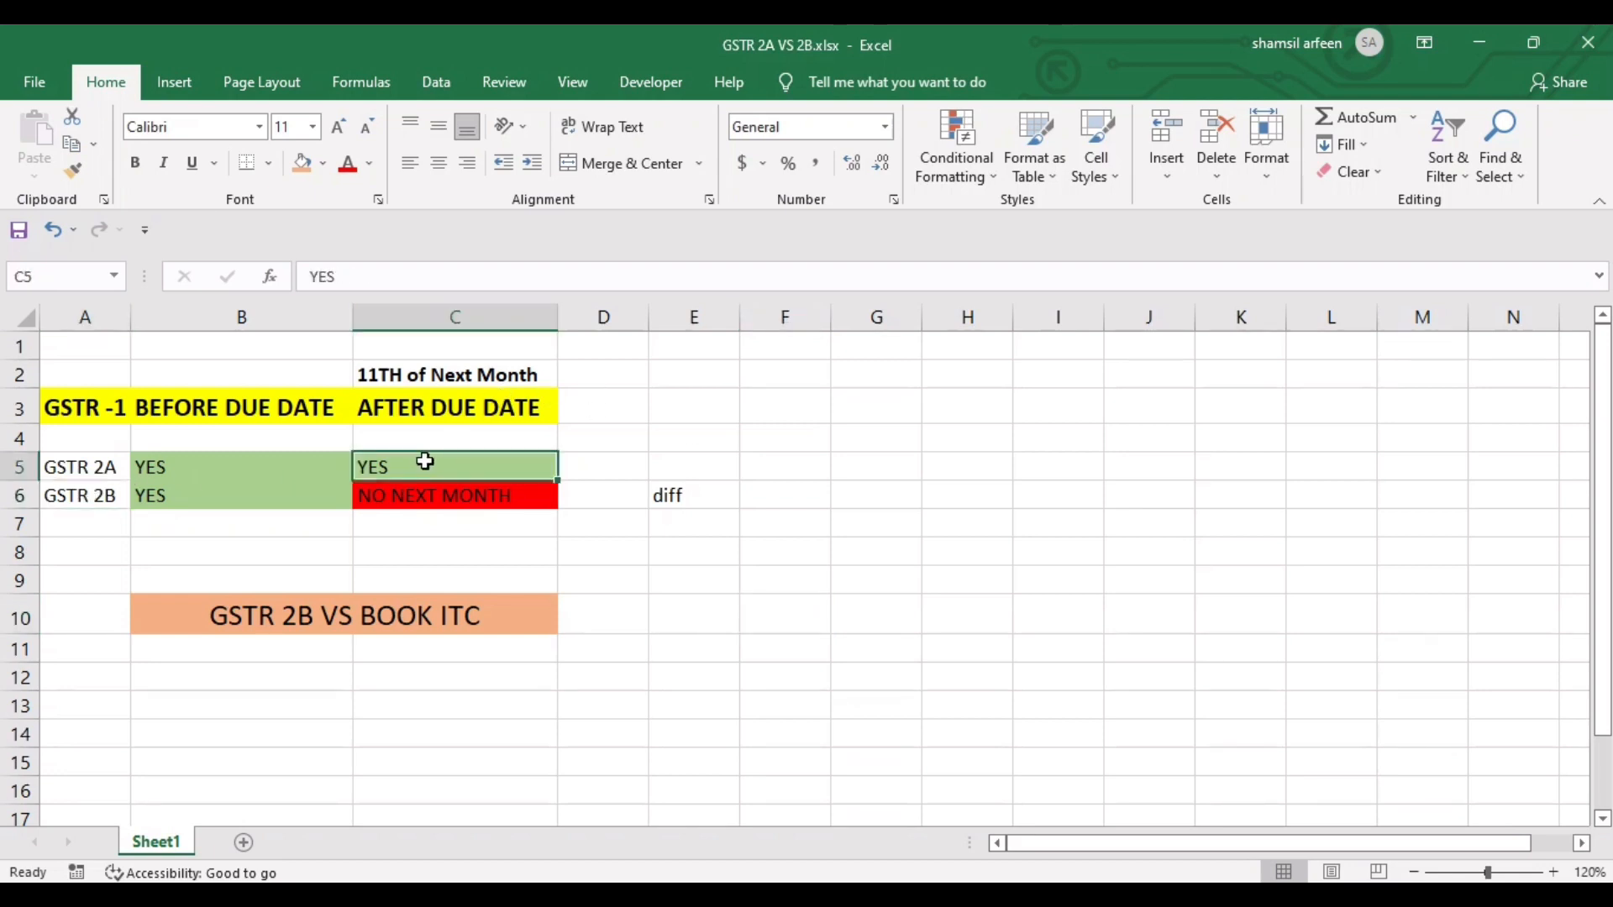
pyautogui.click(69, 462)
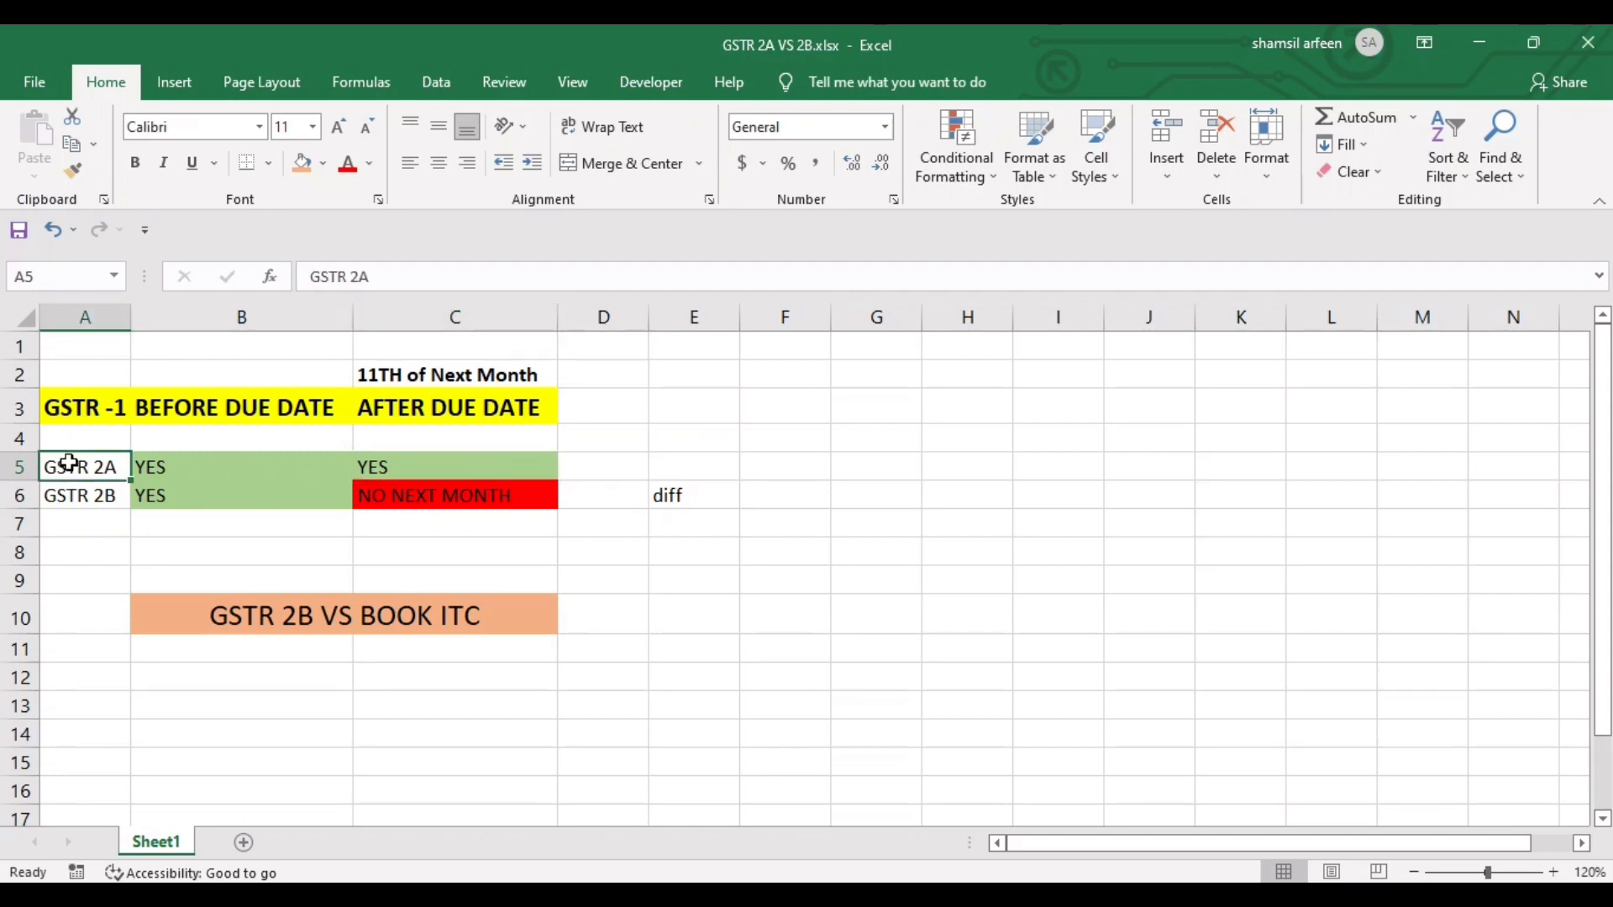
pyautogui.click(727, 465)
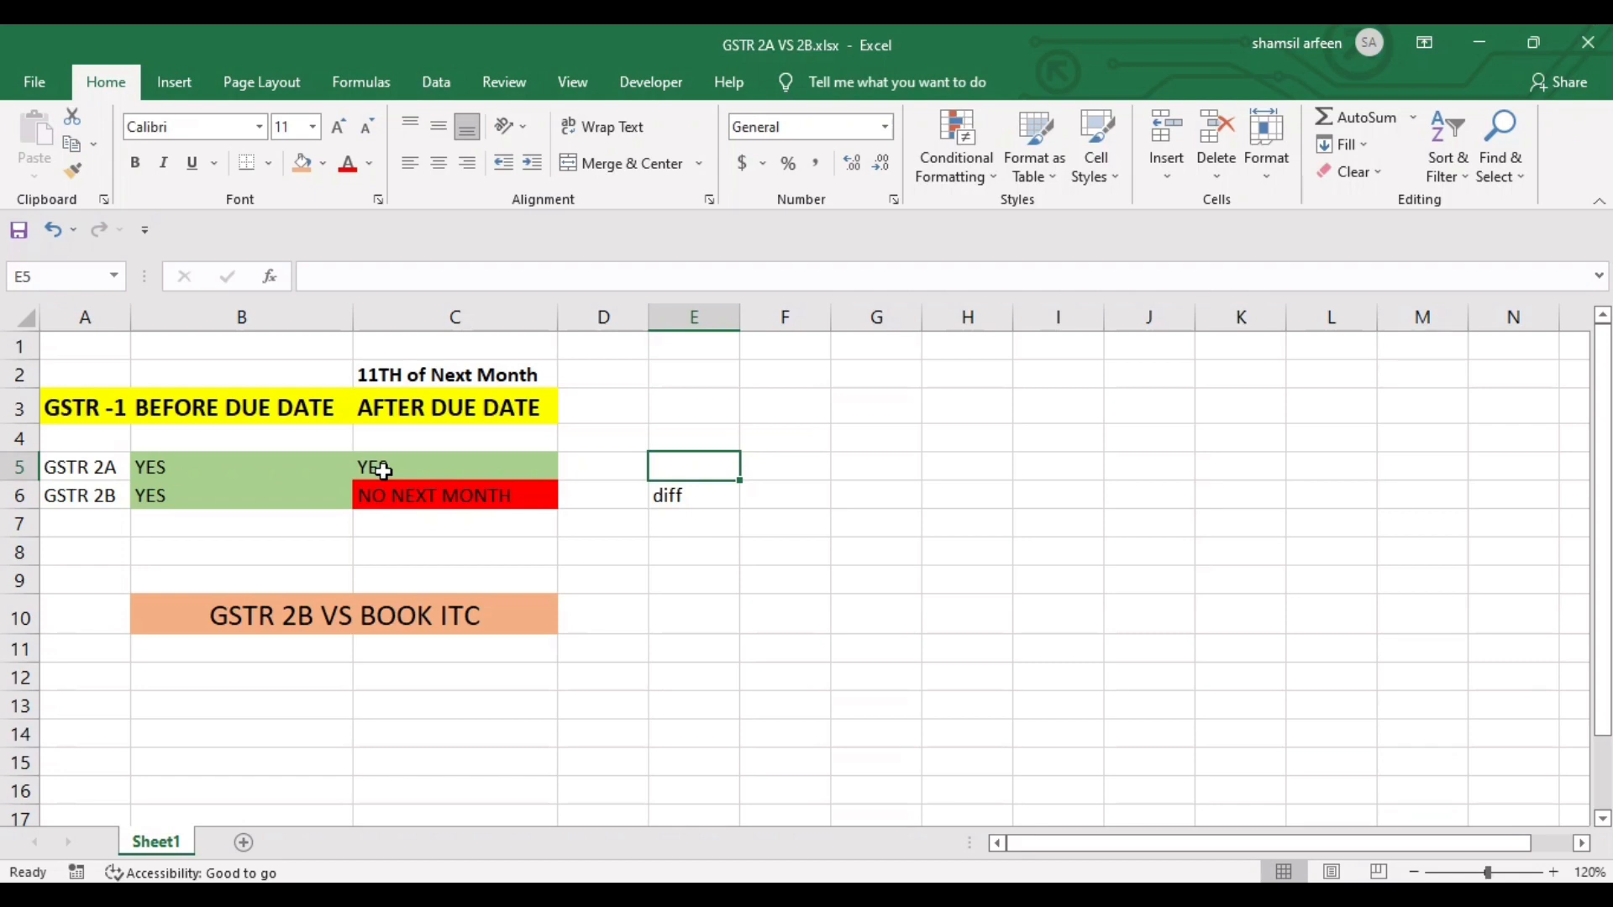
pyautogui.click(443, 371)
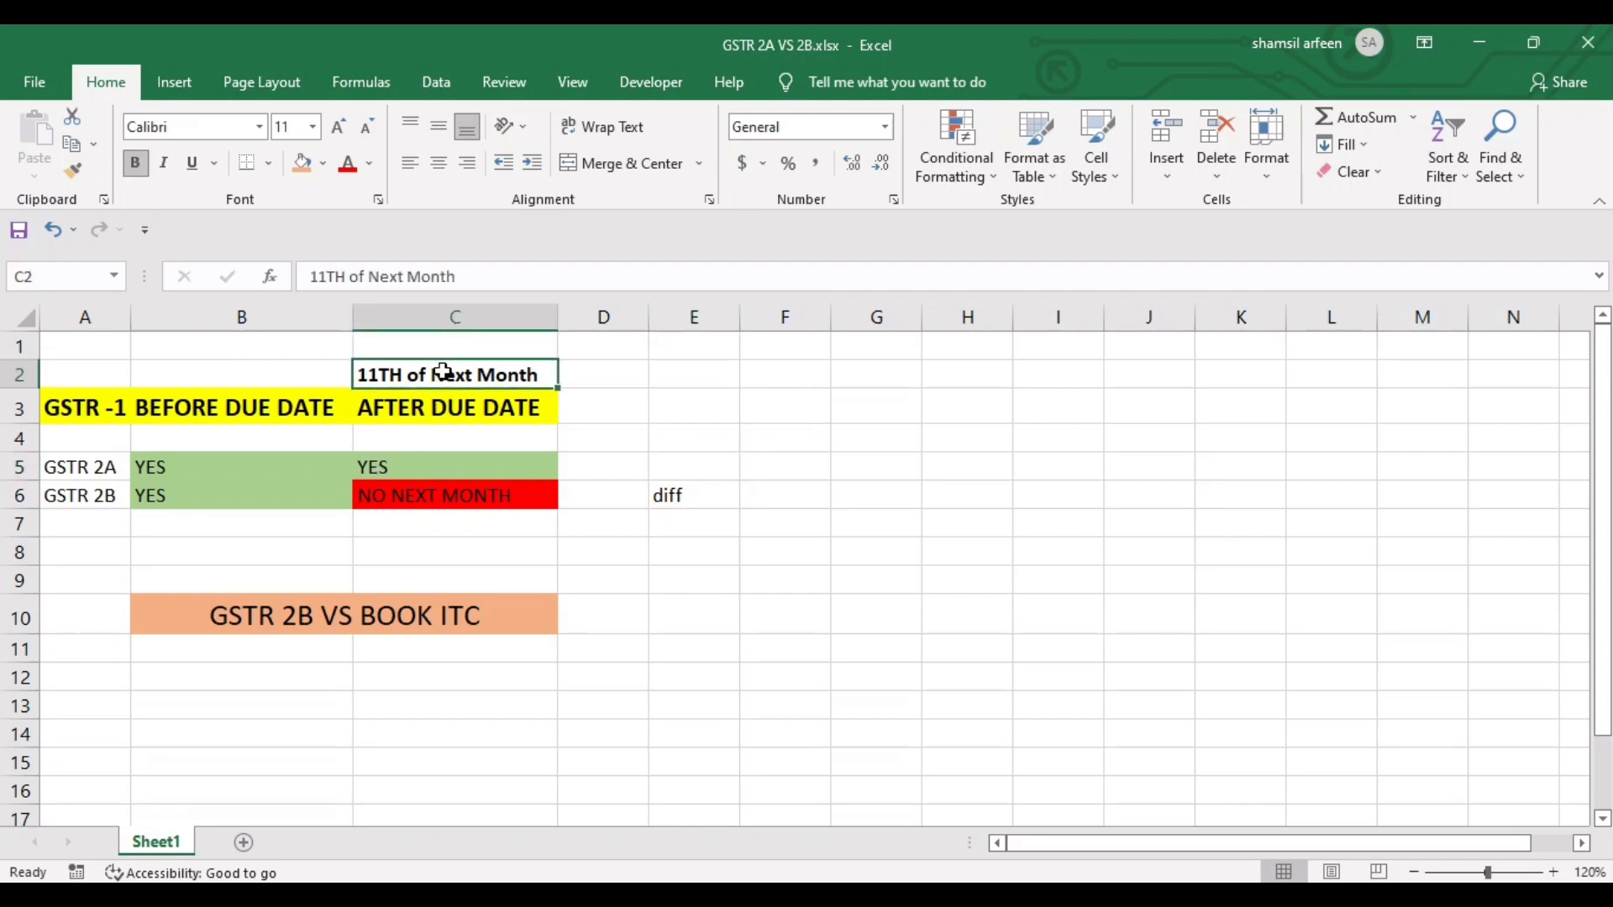
pyautogui.click(404, 460)
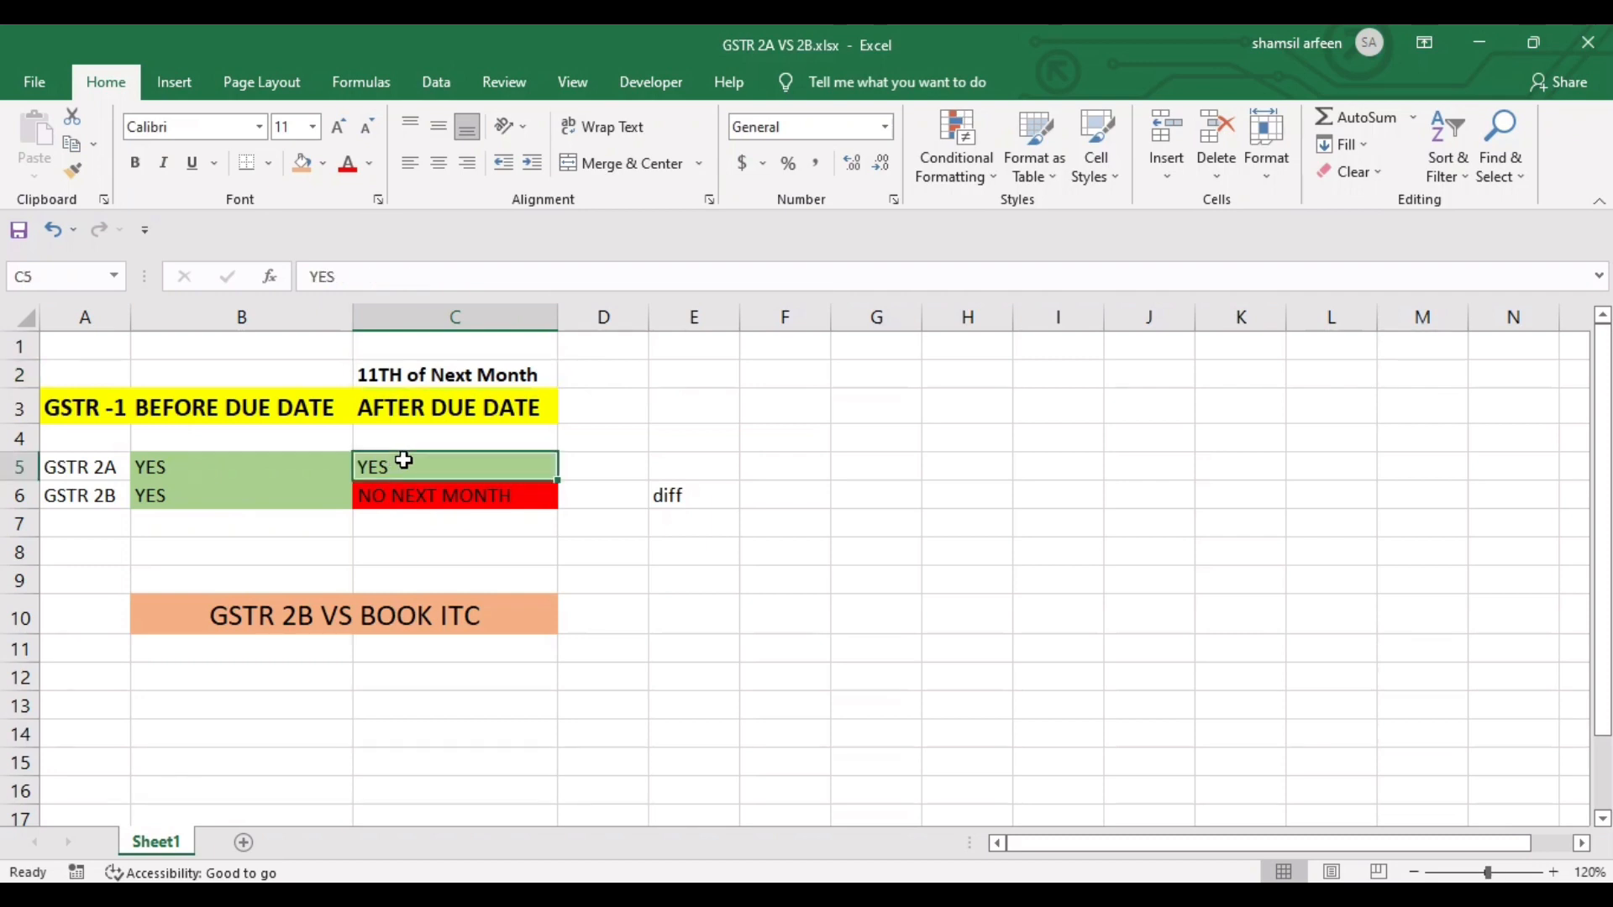
pyautogui.click(89, 497)
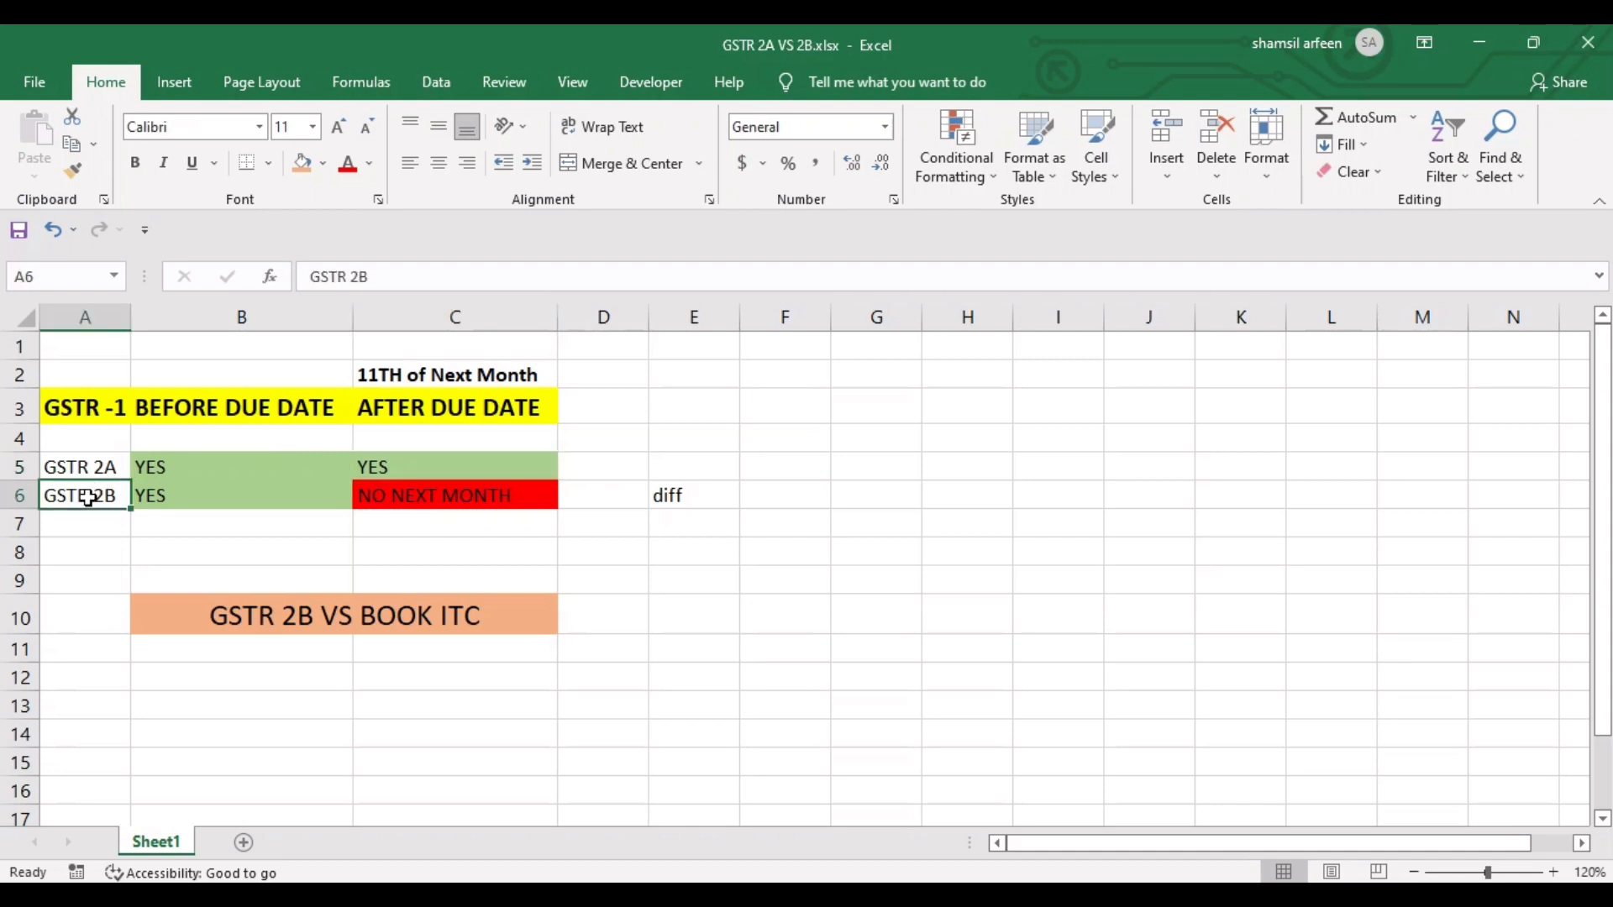
pyautogui.click(411, 386)
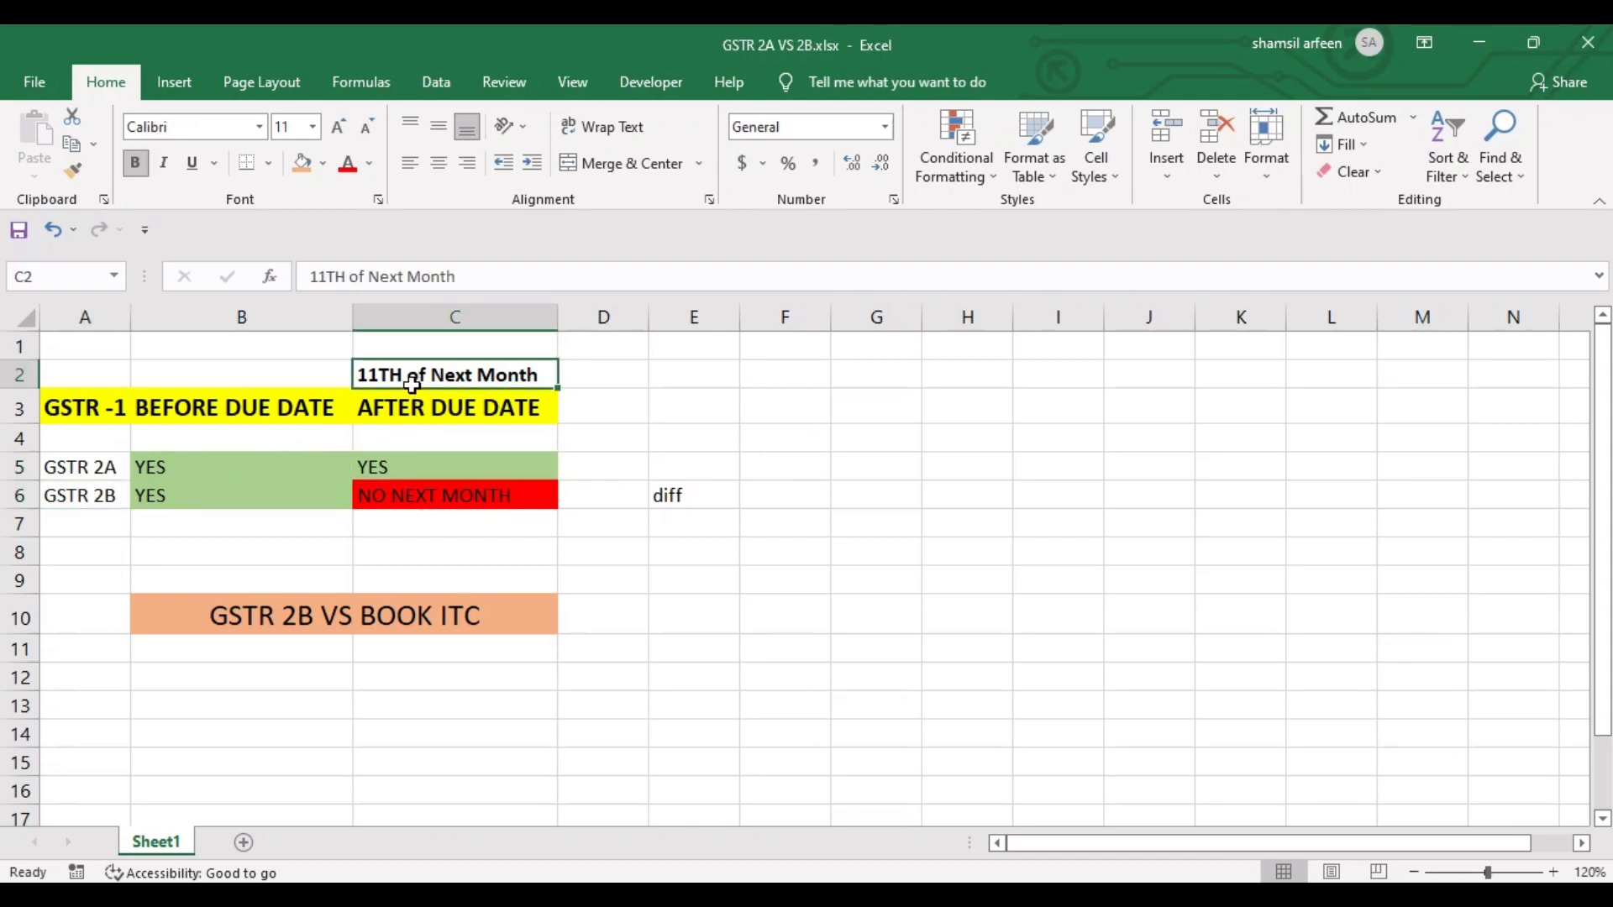
pyautogui.click(88, 409)
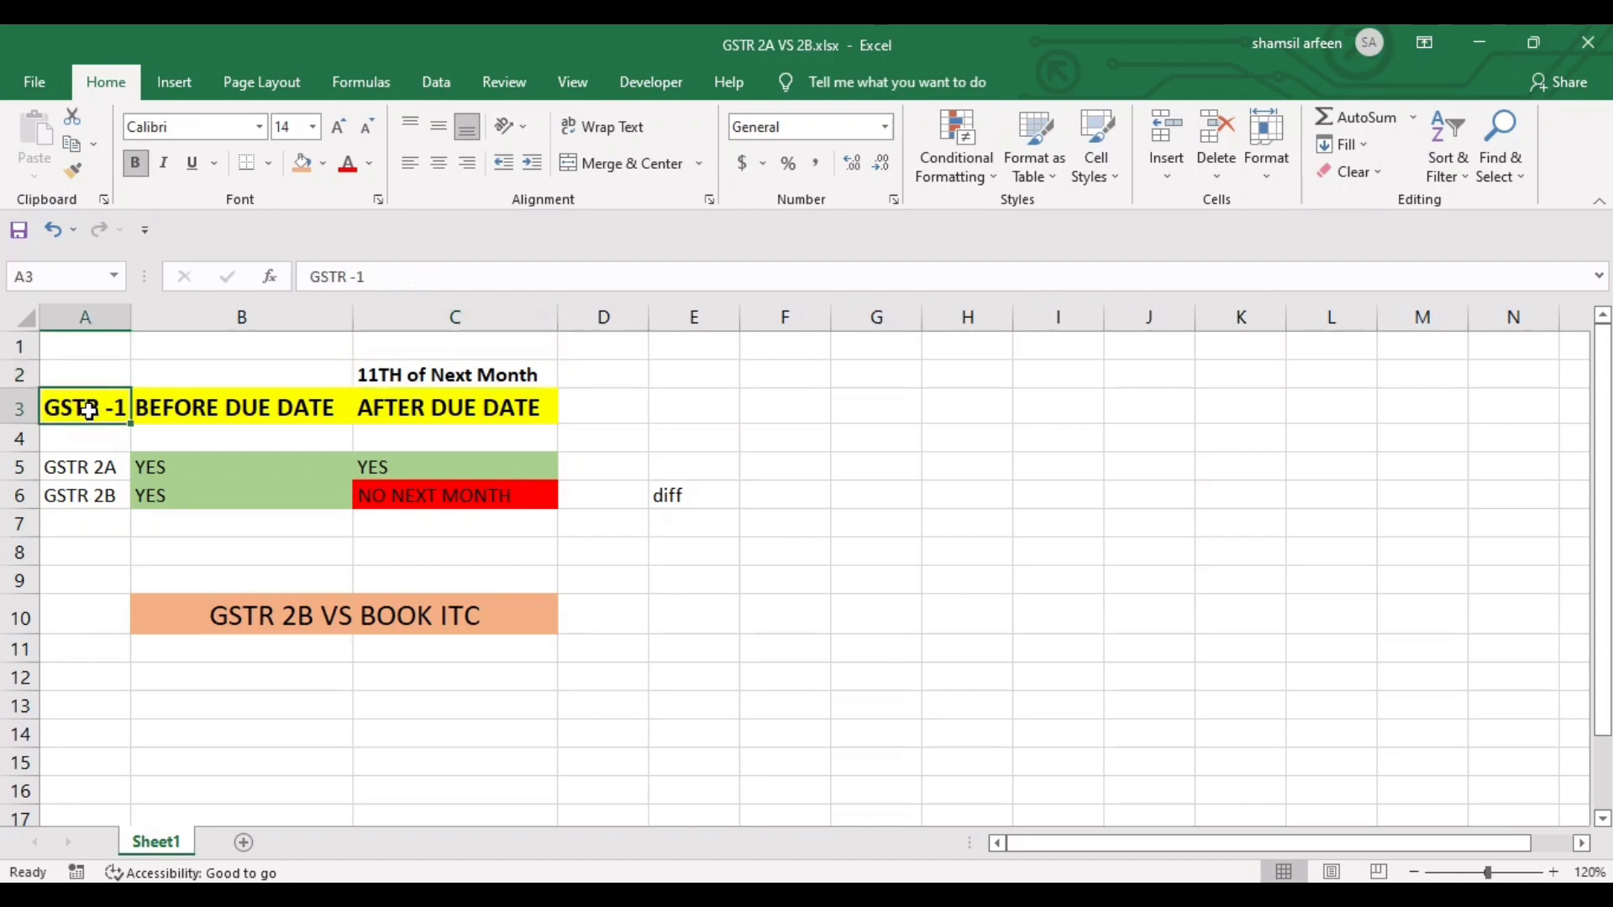
pyautogui.click(412, 495)
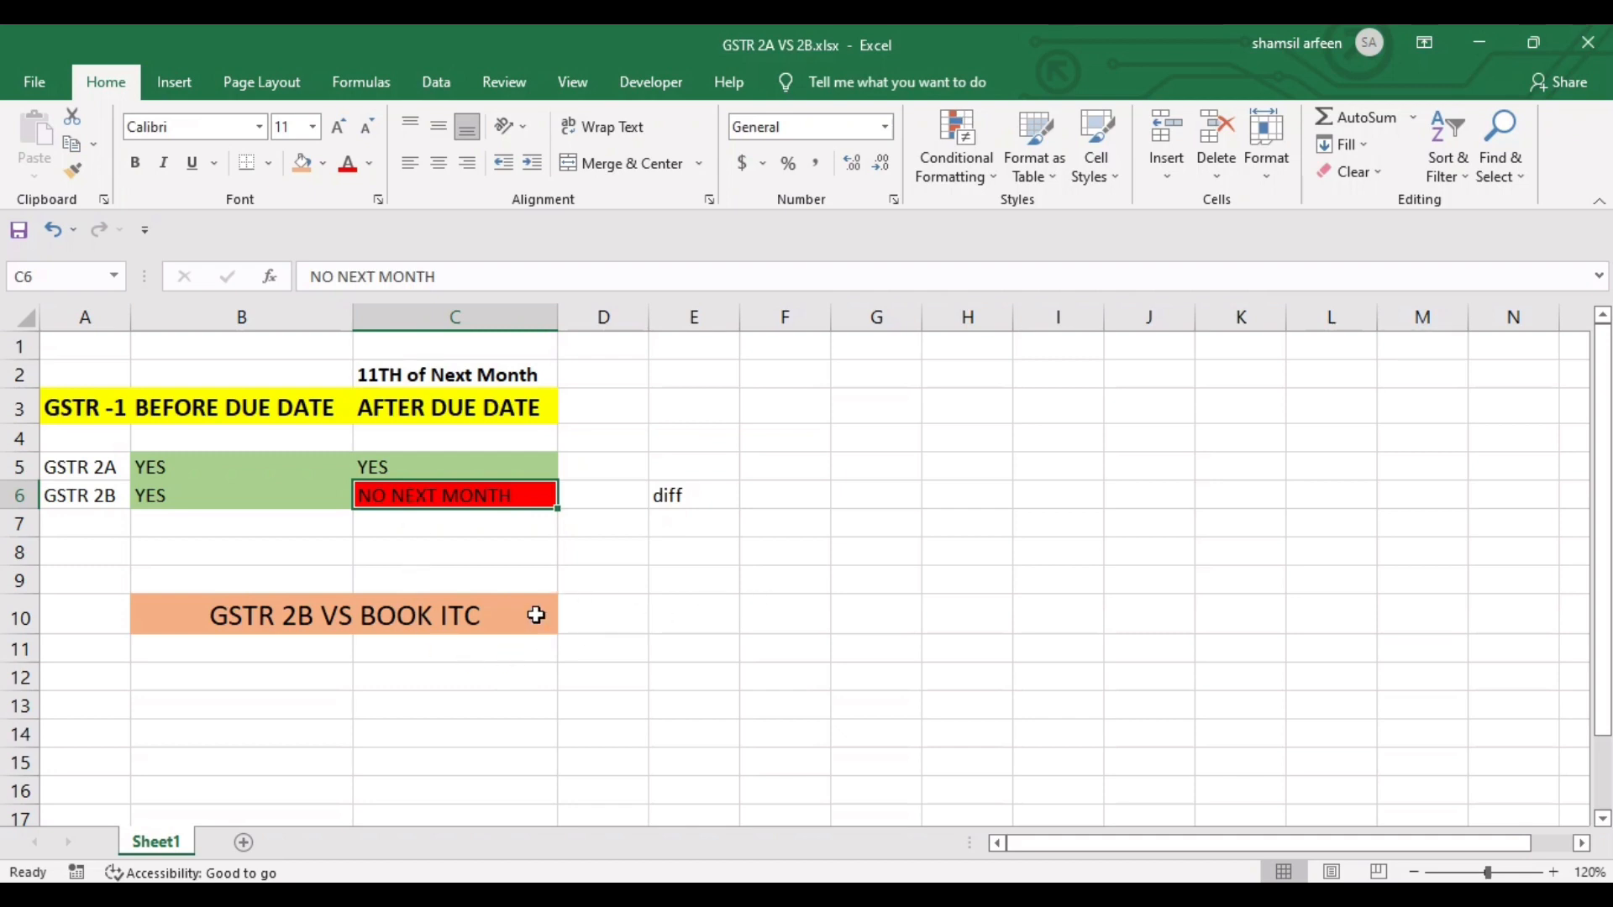
pyautogui.click(489, 611)
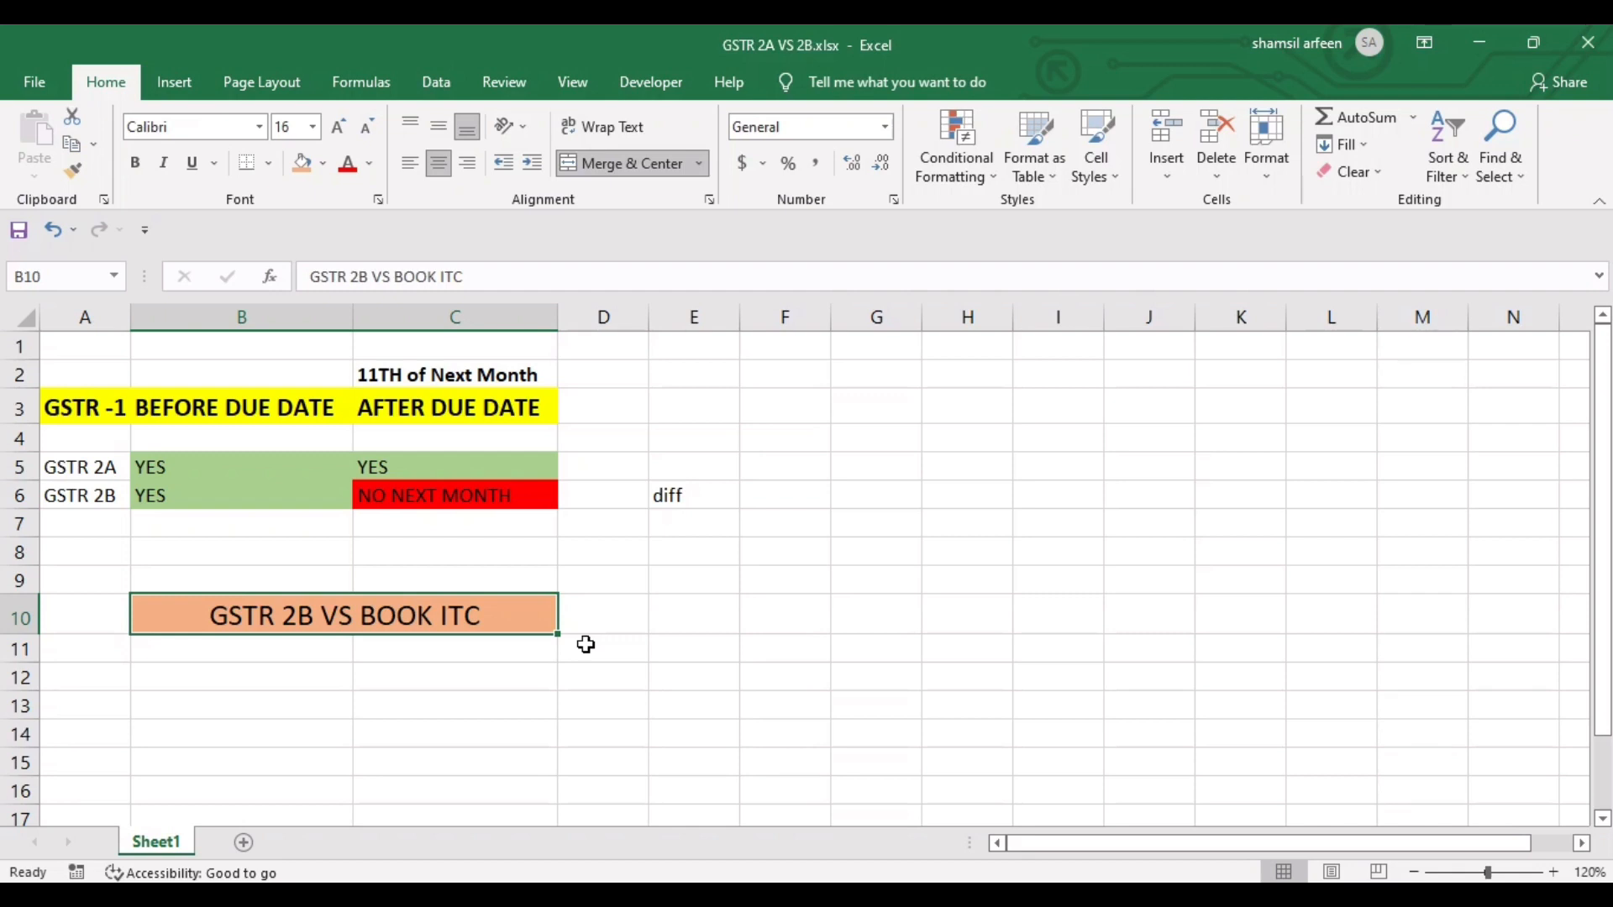
pyautogui.click(407, 497)
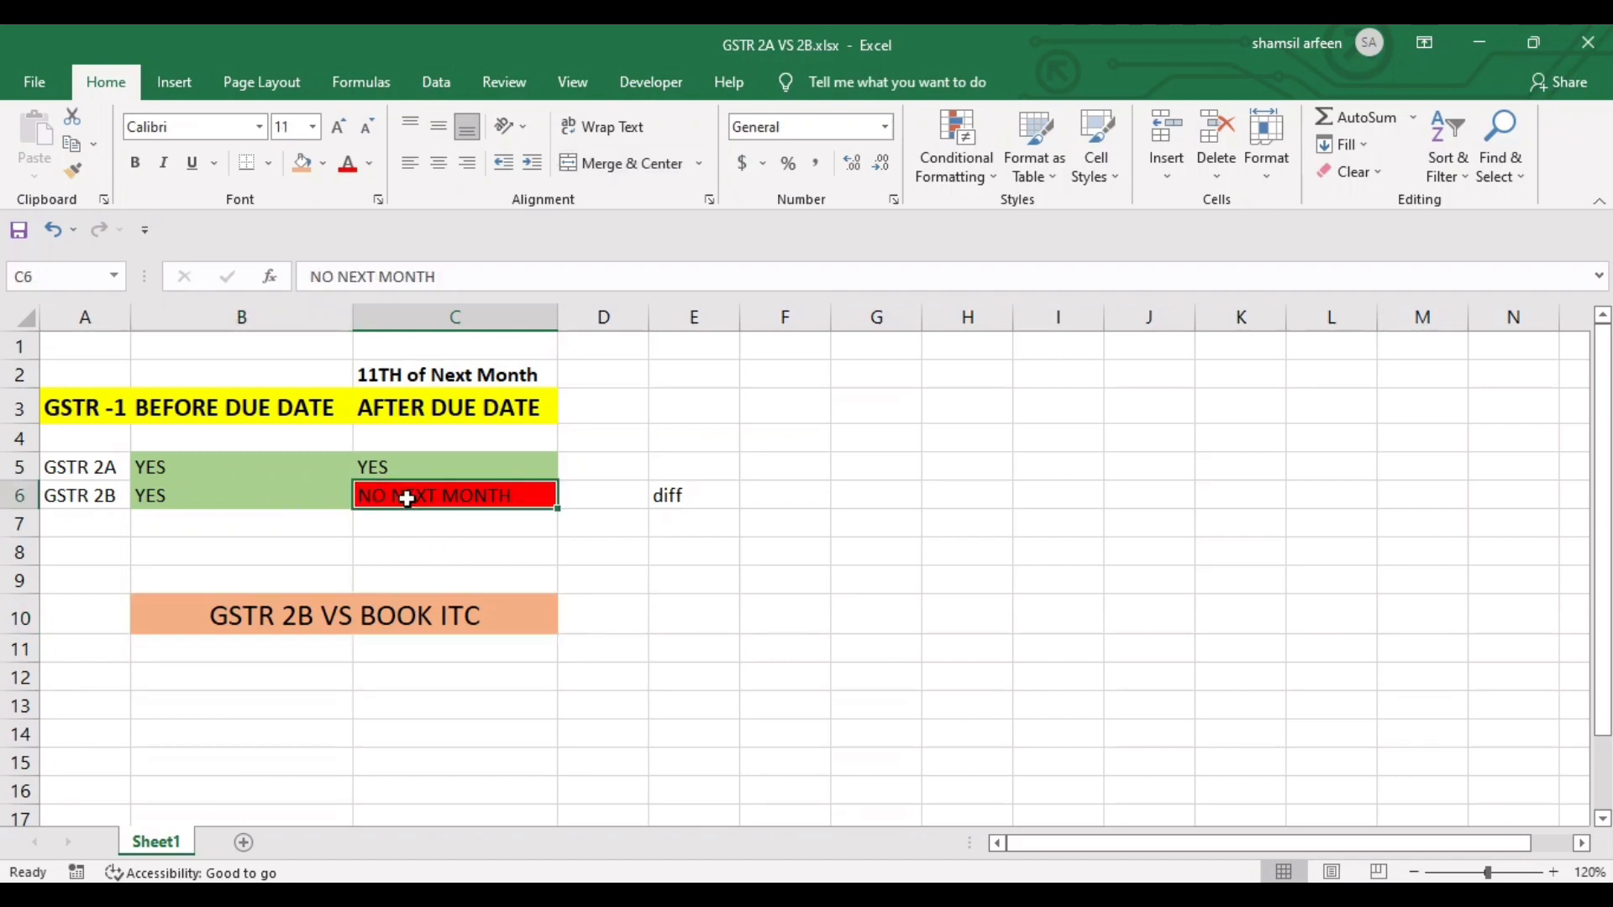
pyautogui.click(102, 496)
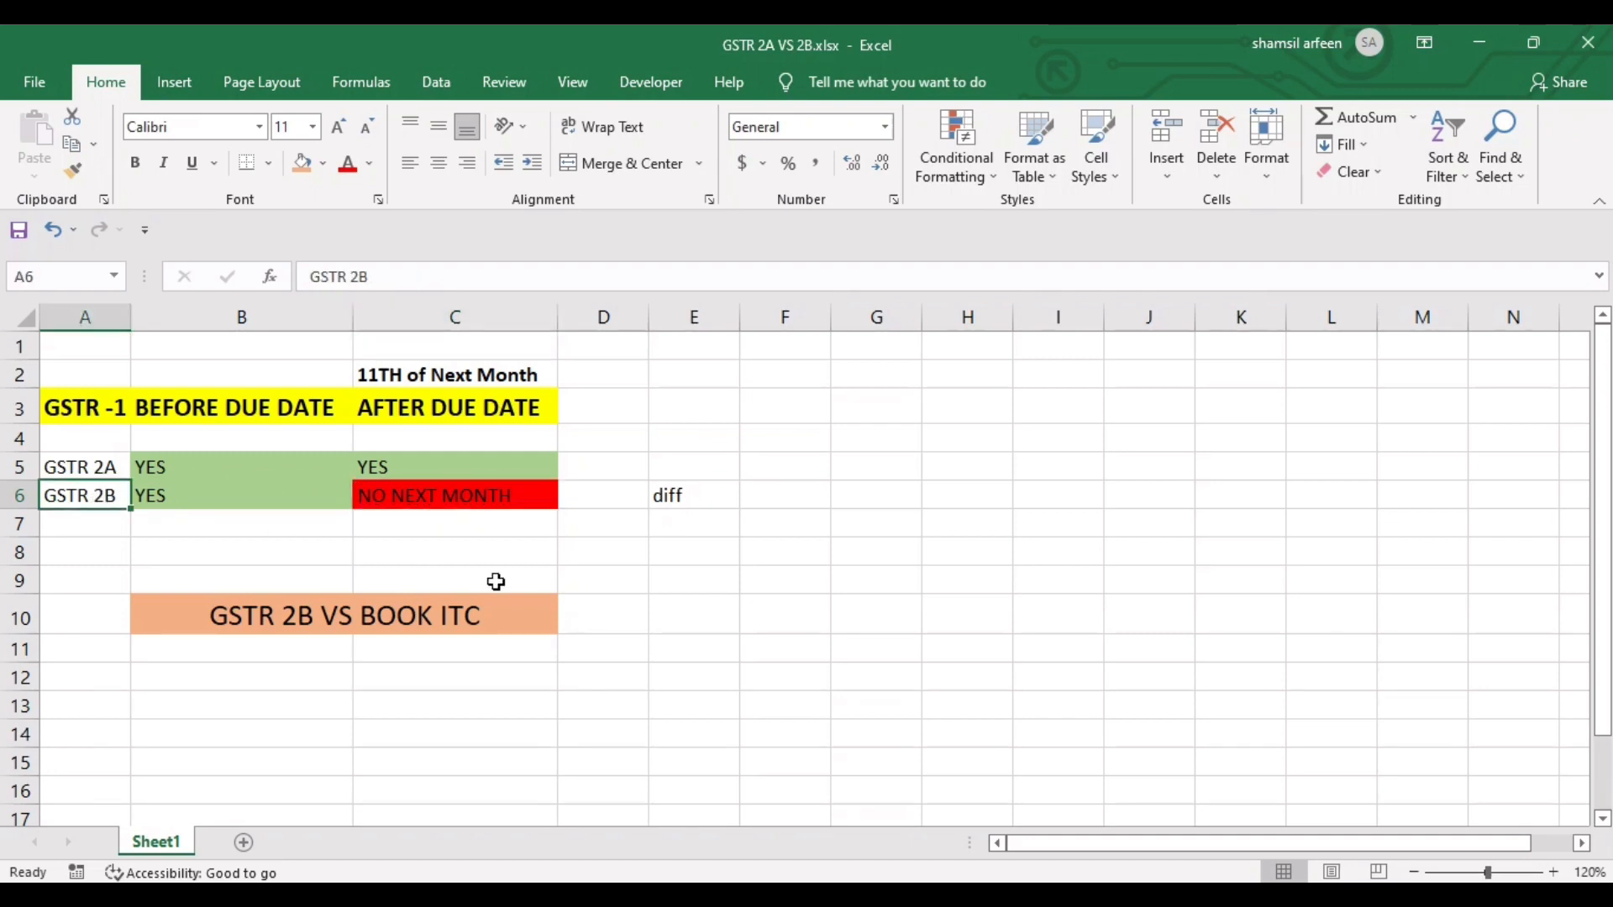
pyautogui.click(418, 464)
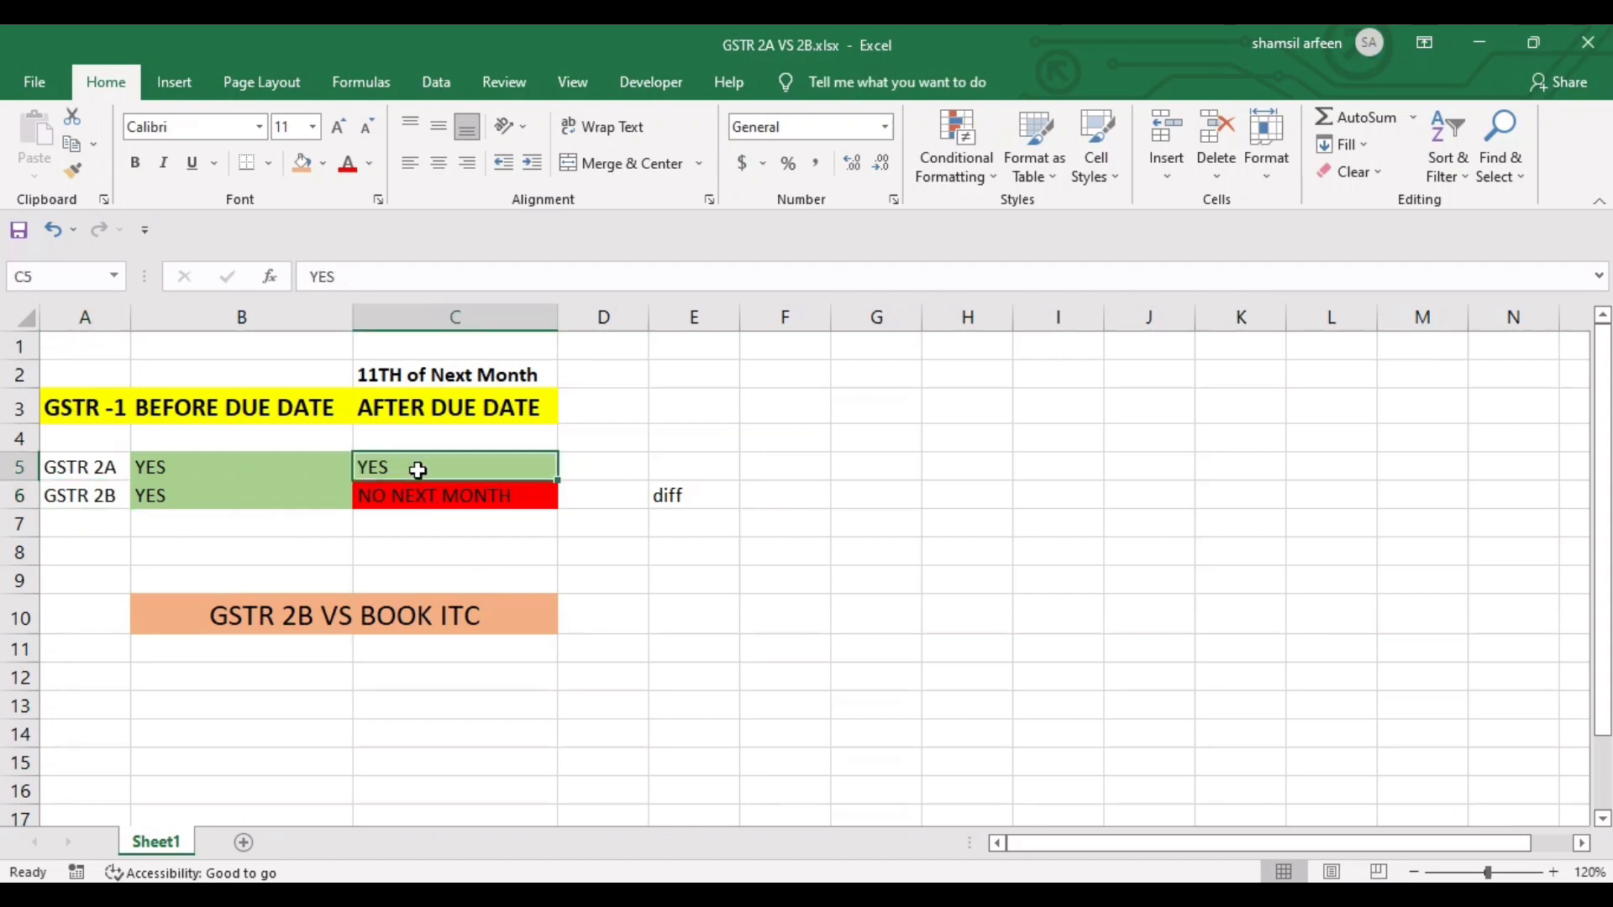
pyautogui.click(425, 496)
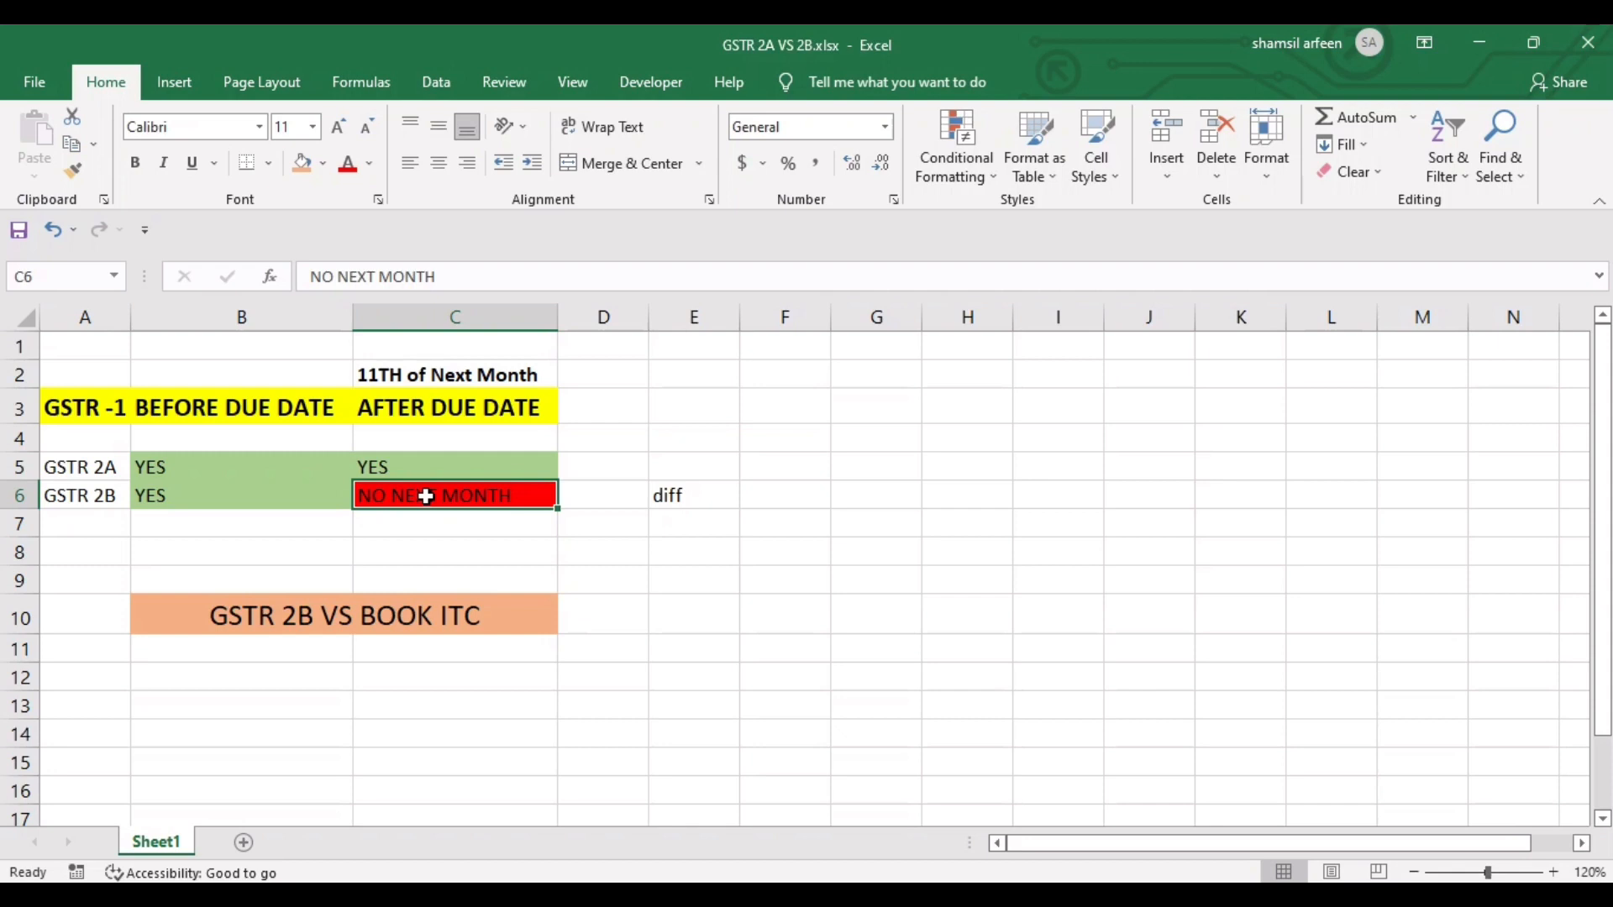
pyautogui.click(194, 491)
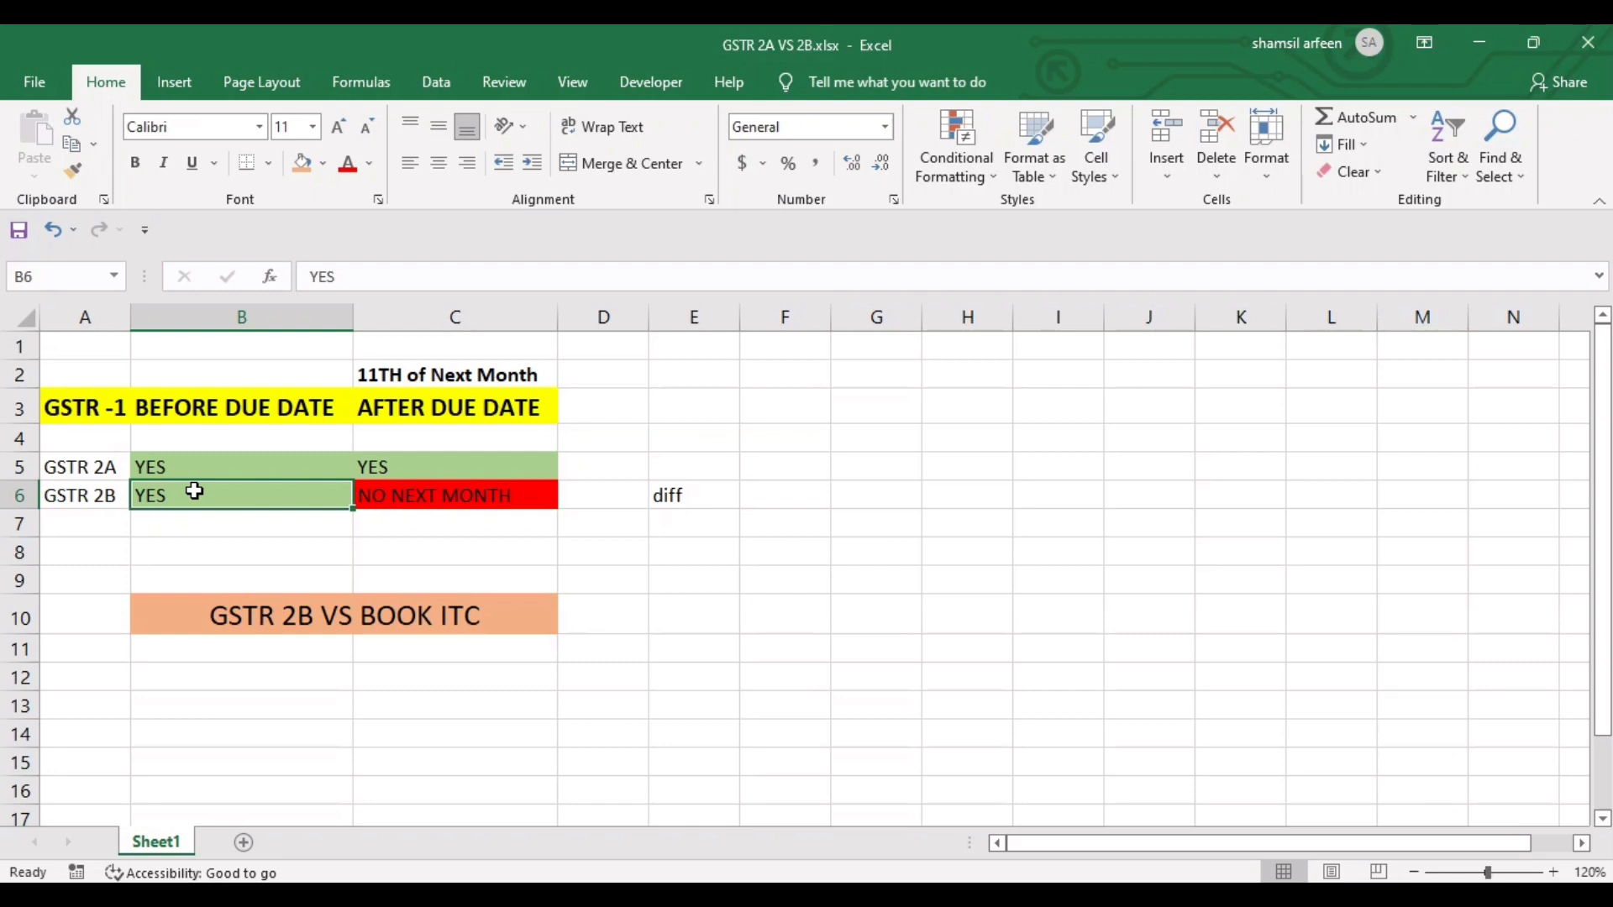
pyautogui.moveTo(428, 546)
pyautogui.mouseDown()
pyautogui.moveTo(241, 844)
pyautogui.moveTo(515, 529)
pyautogui.moveTo(416, 519)
pyautogui.mouseUp()
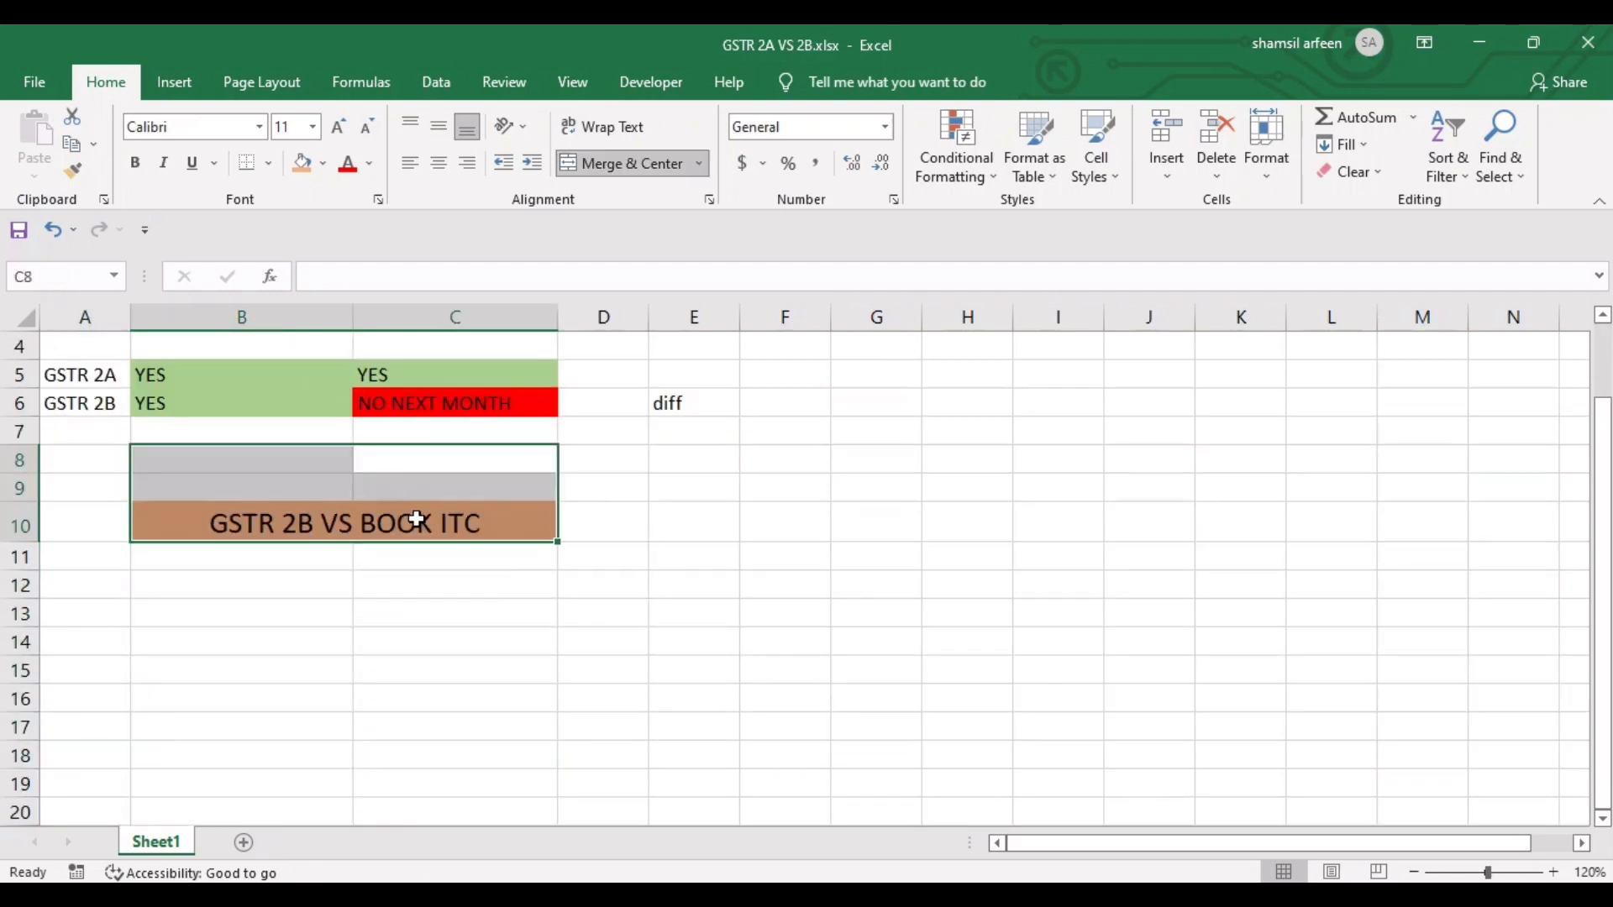
pyautogui.click(449, 553)
pyautogui.press('Up')
pyautogui.press('Up')
pyautogui.press('Up')
pyautogui.press('Up')
pyautogui.press('Up')
pyautogui.press('Up')
pyautogui.press('Up')
pyautogui.press('Up')
pyautogui.press('Up')
pyautogui.press('Up')
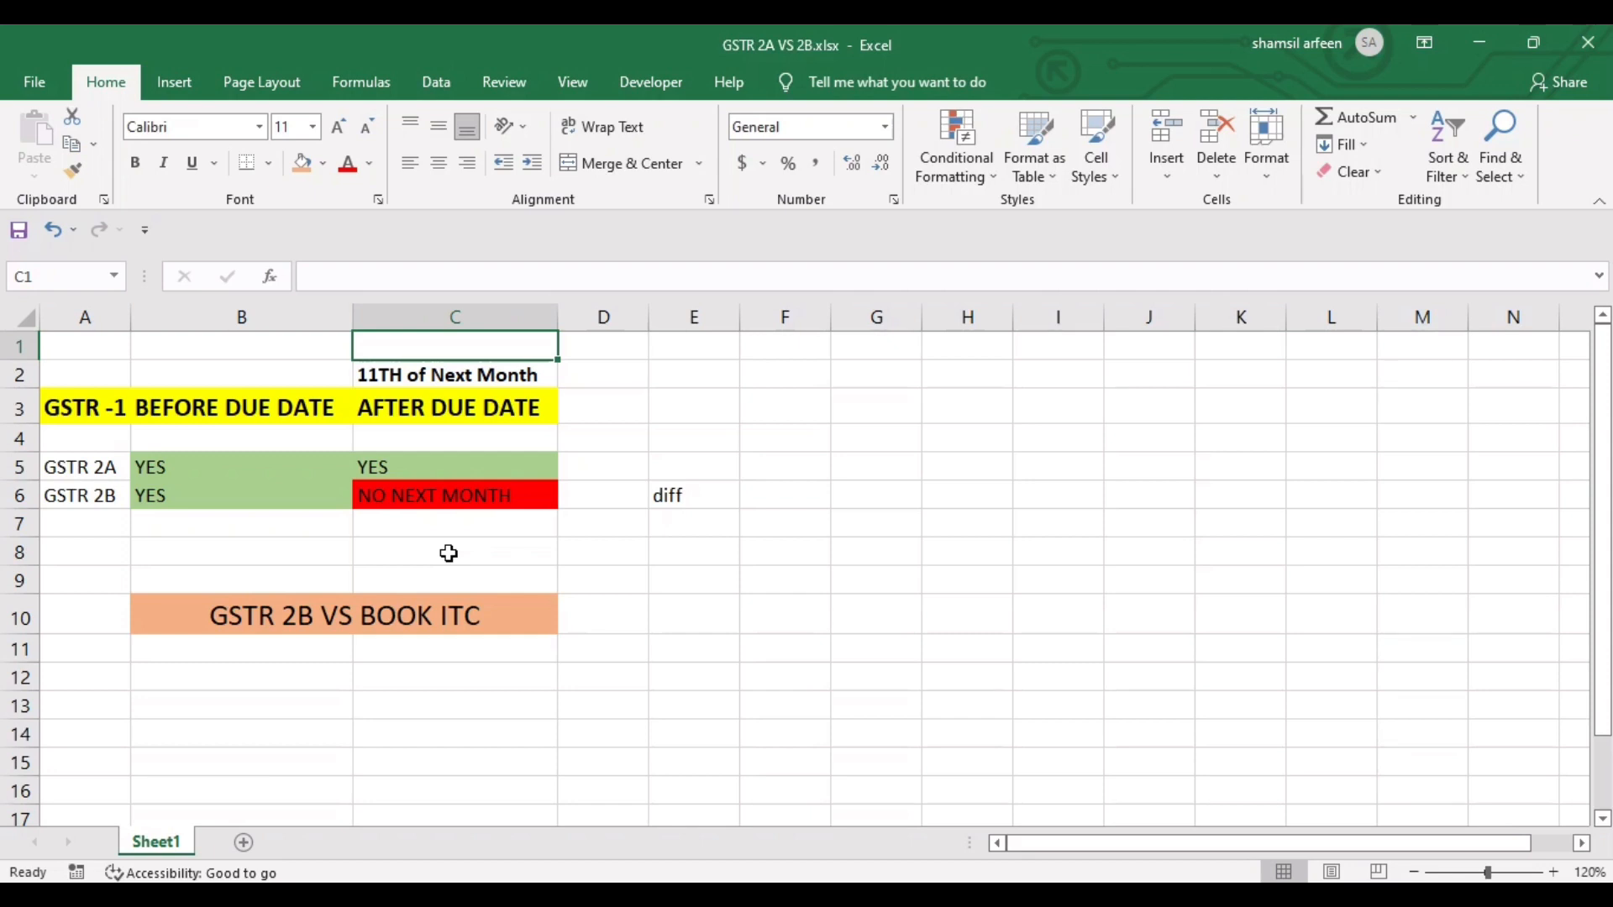
pyautogui.click(466, 411)
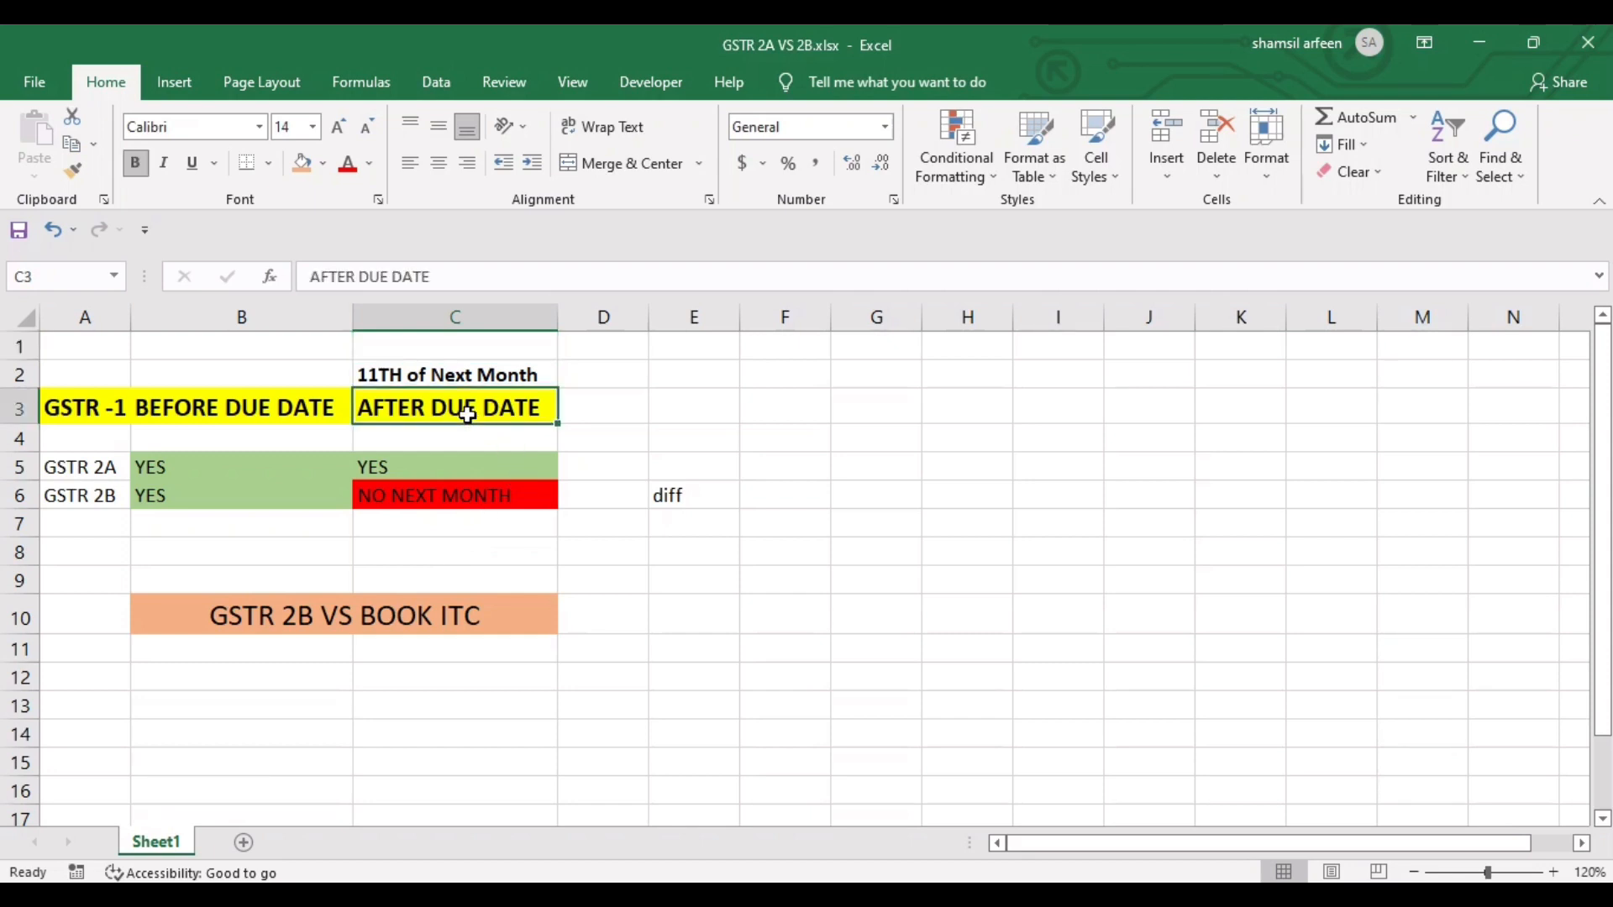
pyautogui.click(570, 724)
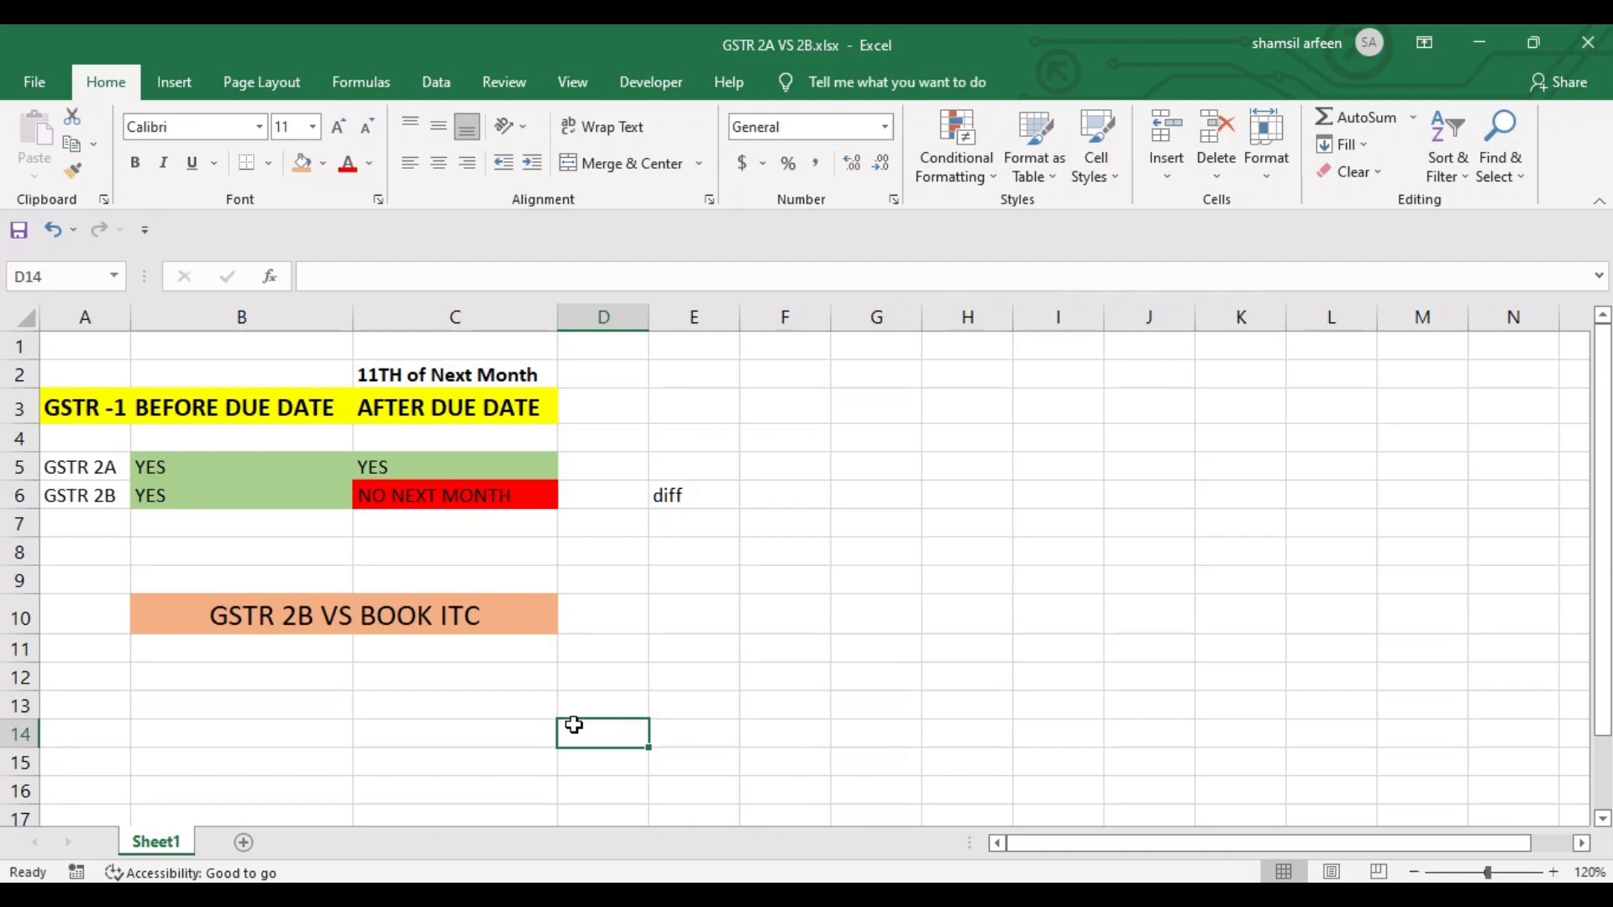
# Switch from the GSTR 2B VS BOOK ITC heading to the GSTR 2B Reconcilion.xlsm workbook
pyautogui.click(280, 631)
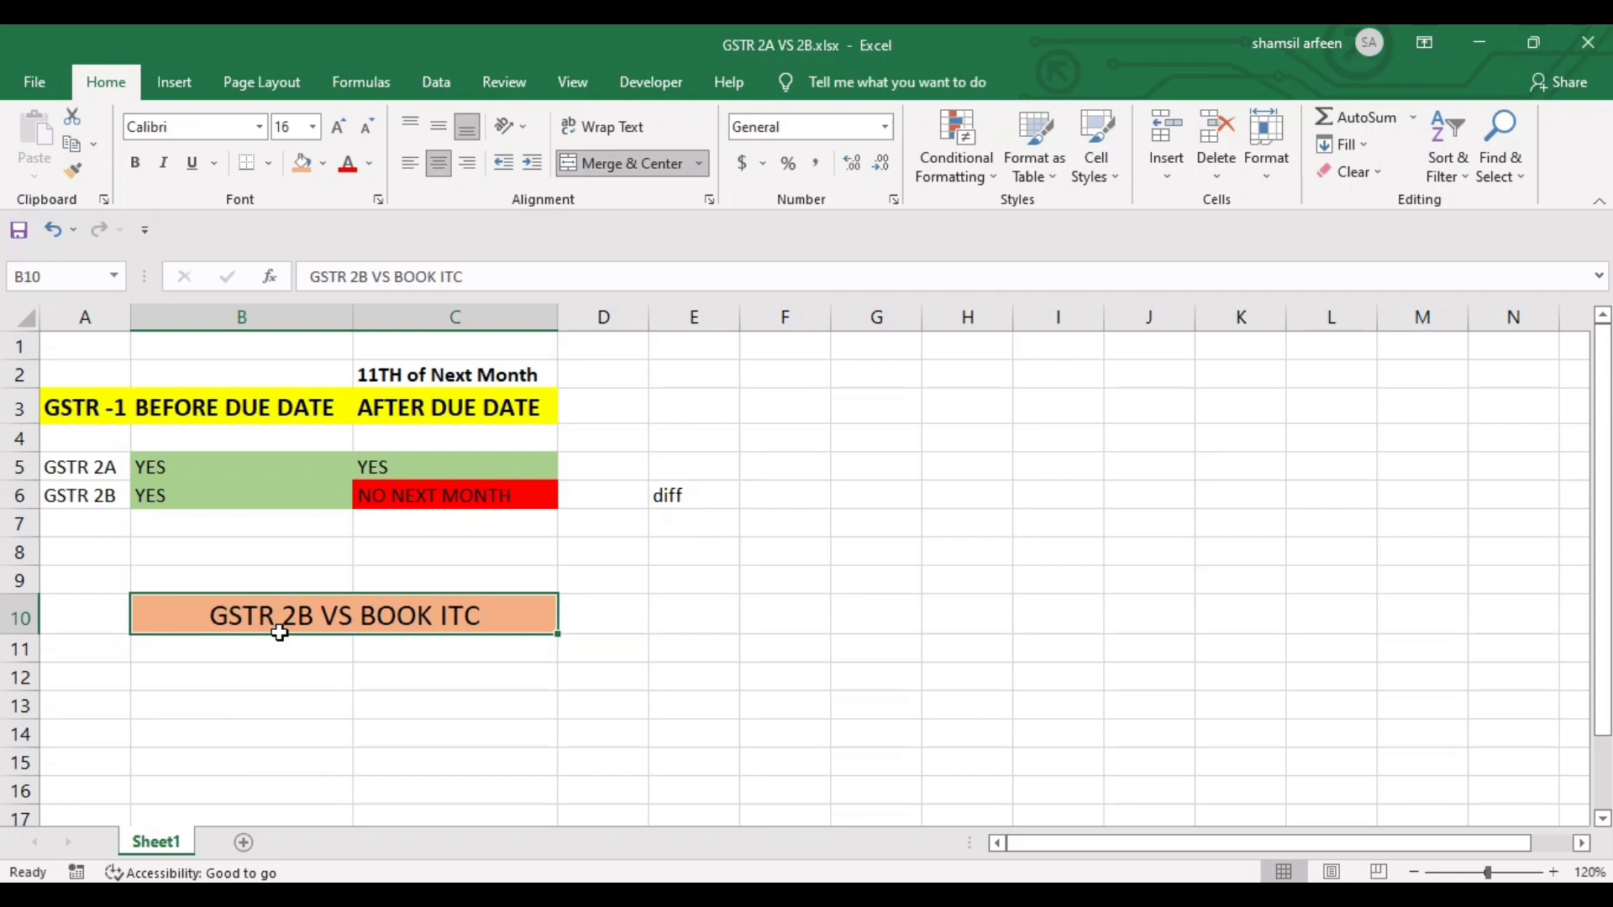
pyautogui.hotkey('alt', 'Tab')
pyautogui.hotkey('alt', 'Tab')
pyautogui.hotkey('alt', 'Tab')
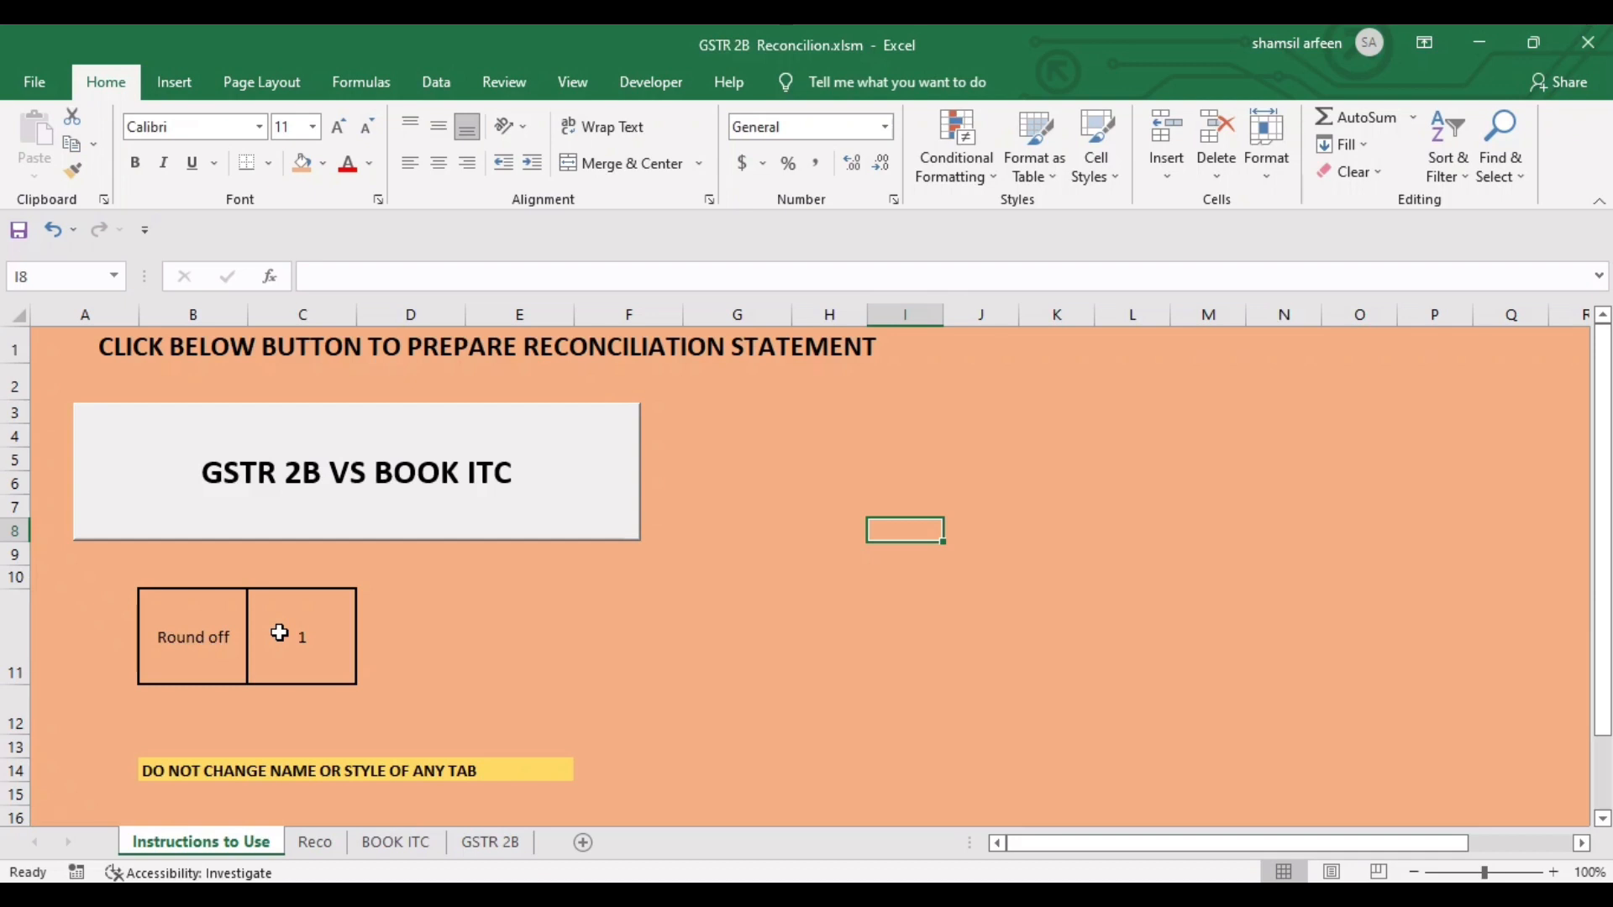
# Review the supplier invoice data on the GSTR 2B and BOOK ITC sheets
pyautogui.click(505, 846)
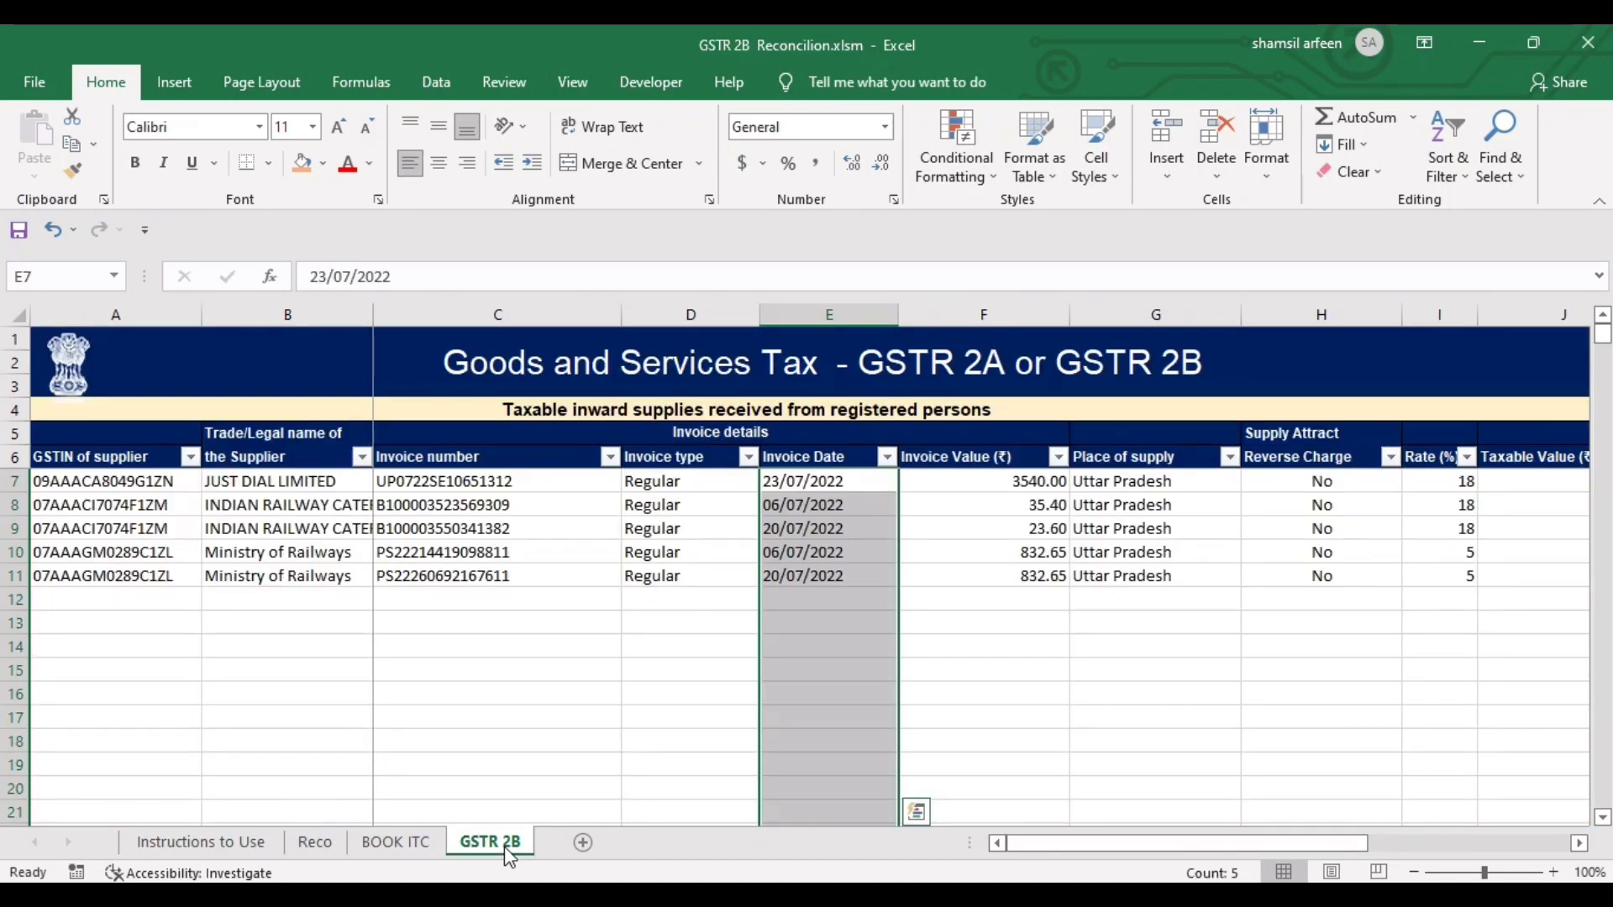
pyautogui.click(545, 708)
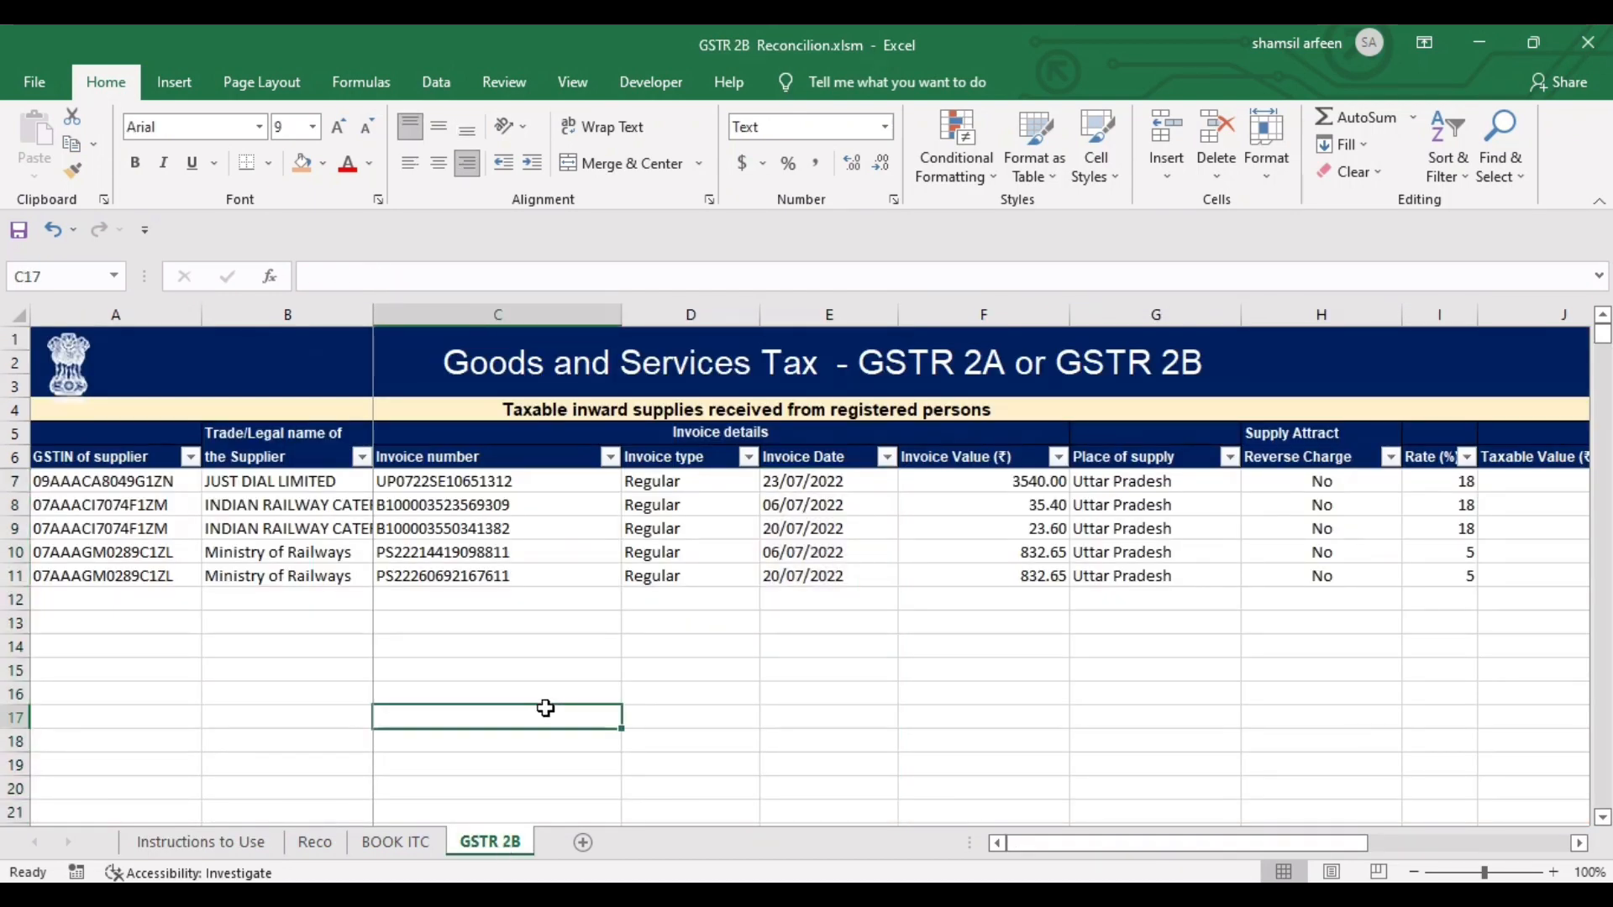
pyautogui.click(398, 843)
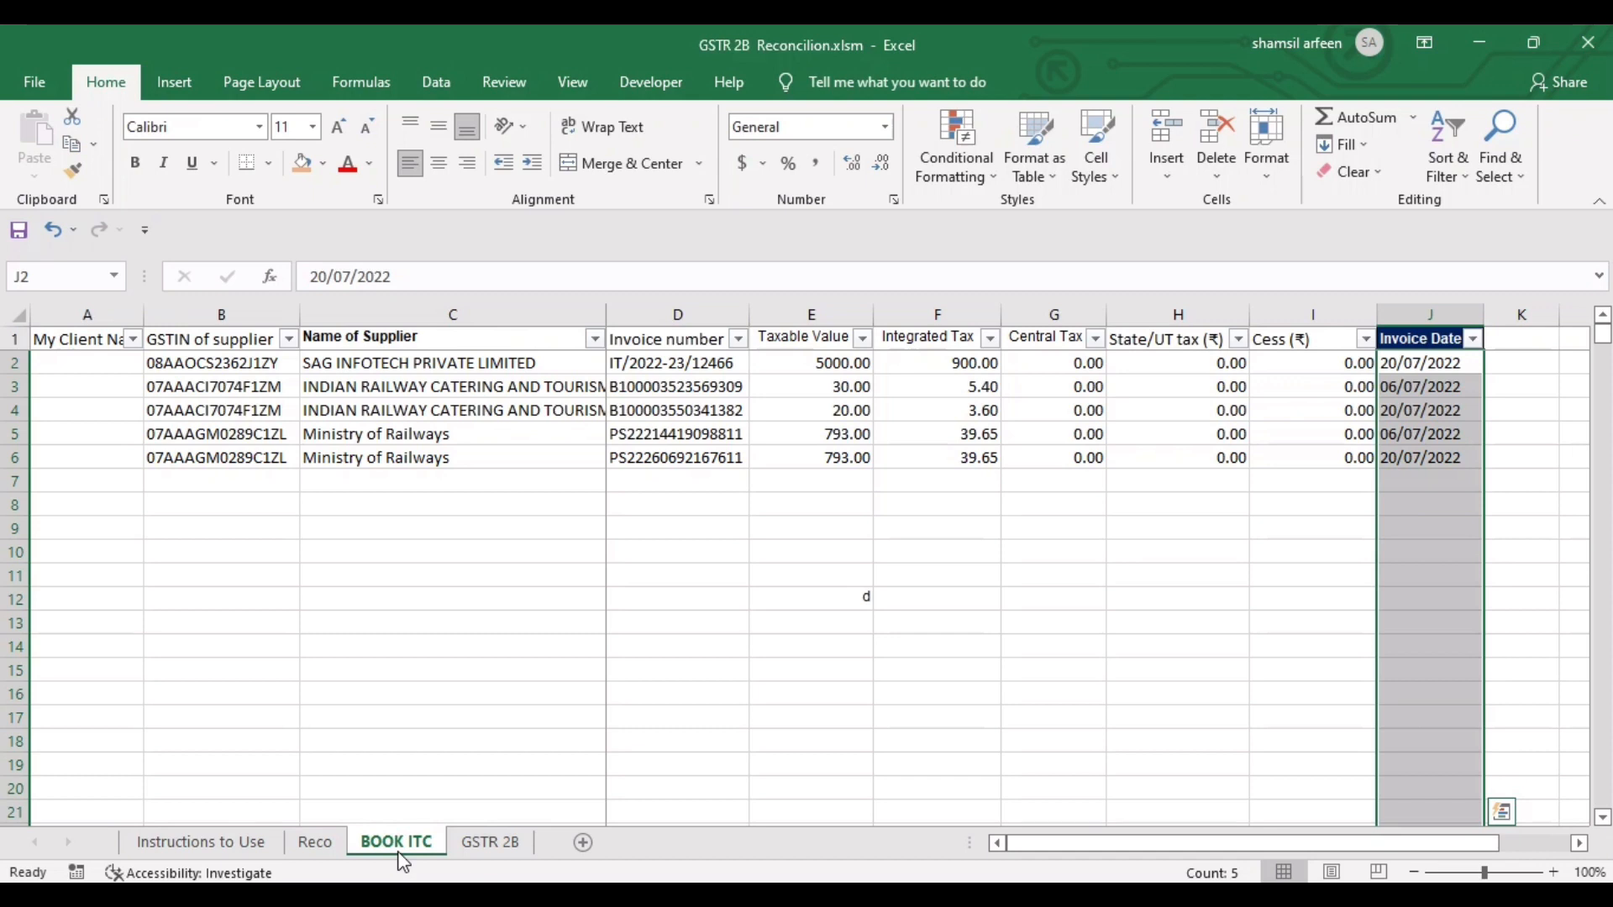
pyautogui.click(484, 841)
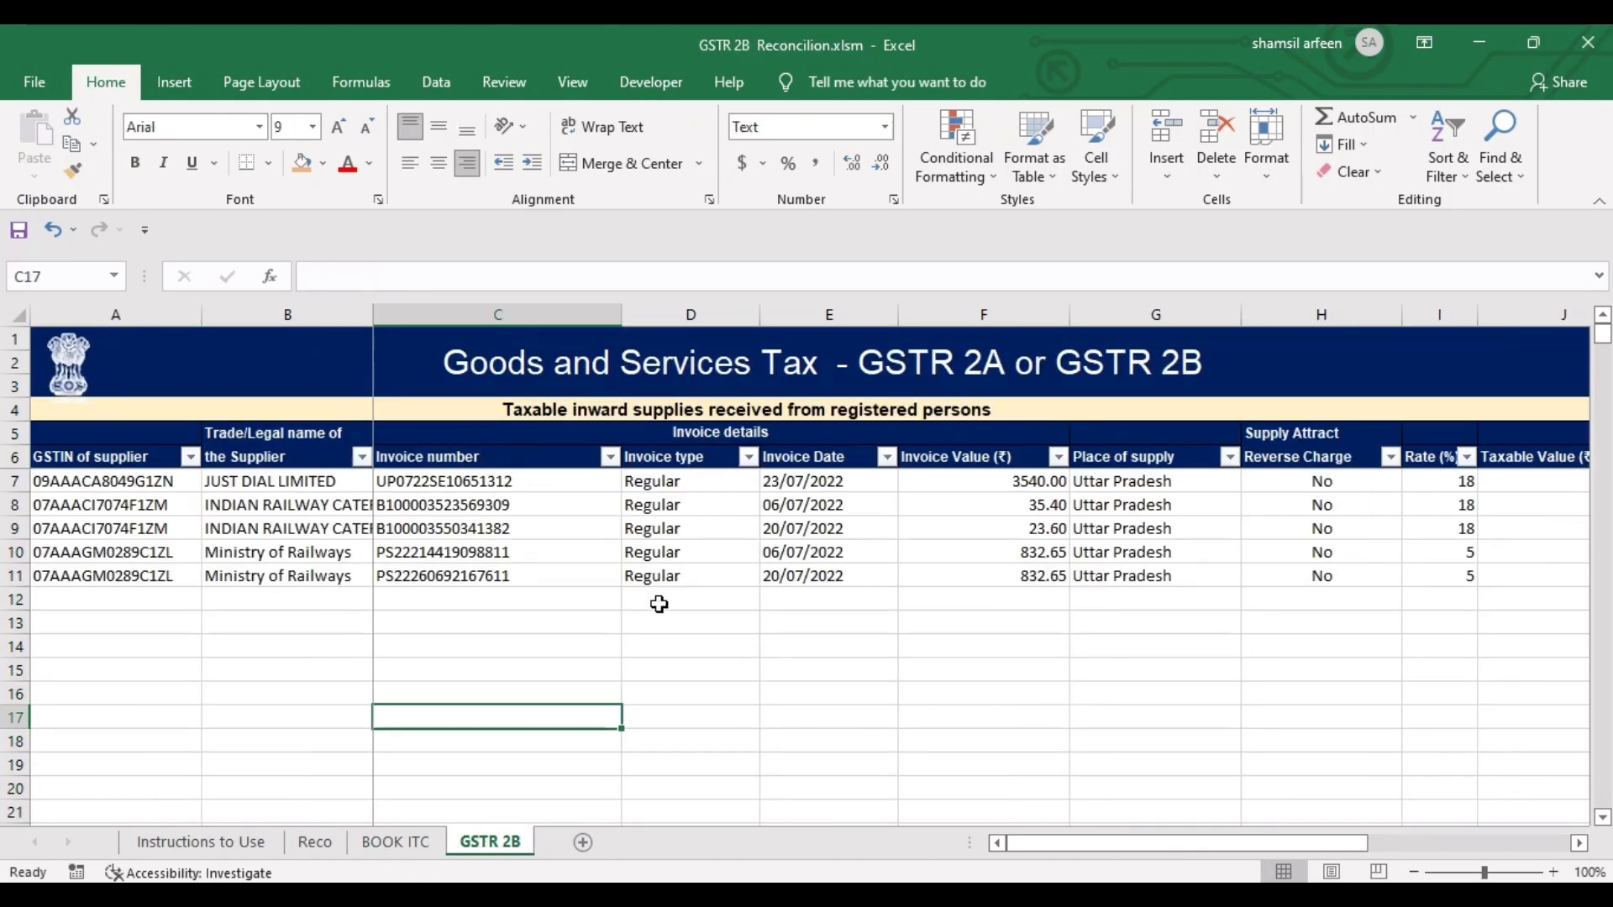
# Review the BOOK ITC sheet and the reconciliation instructions on the Instructions to Use sheet, ending on the GSTR 2B sheet
pyautogui.click(405, 855)
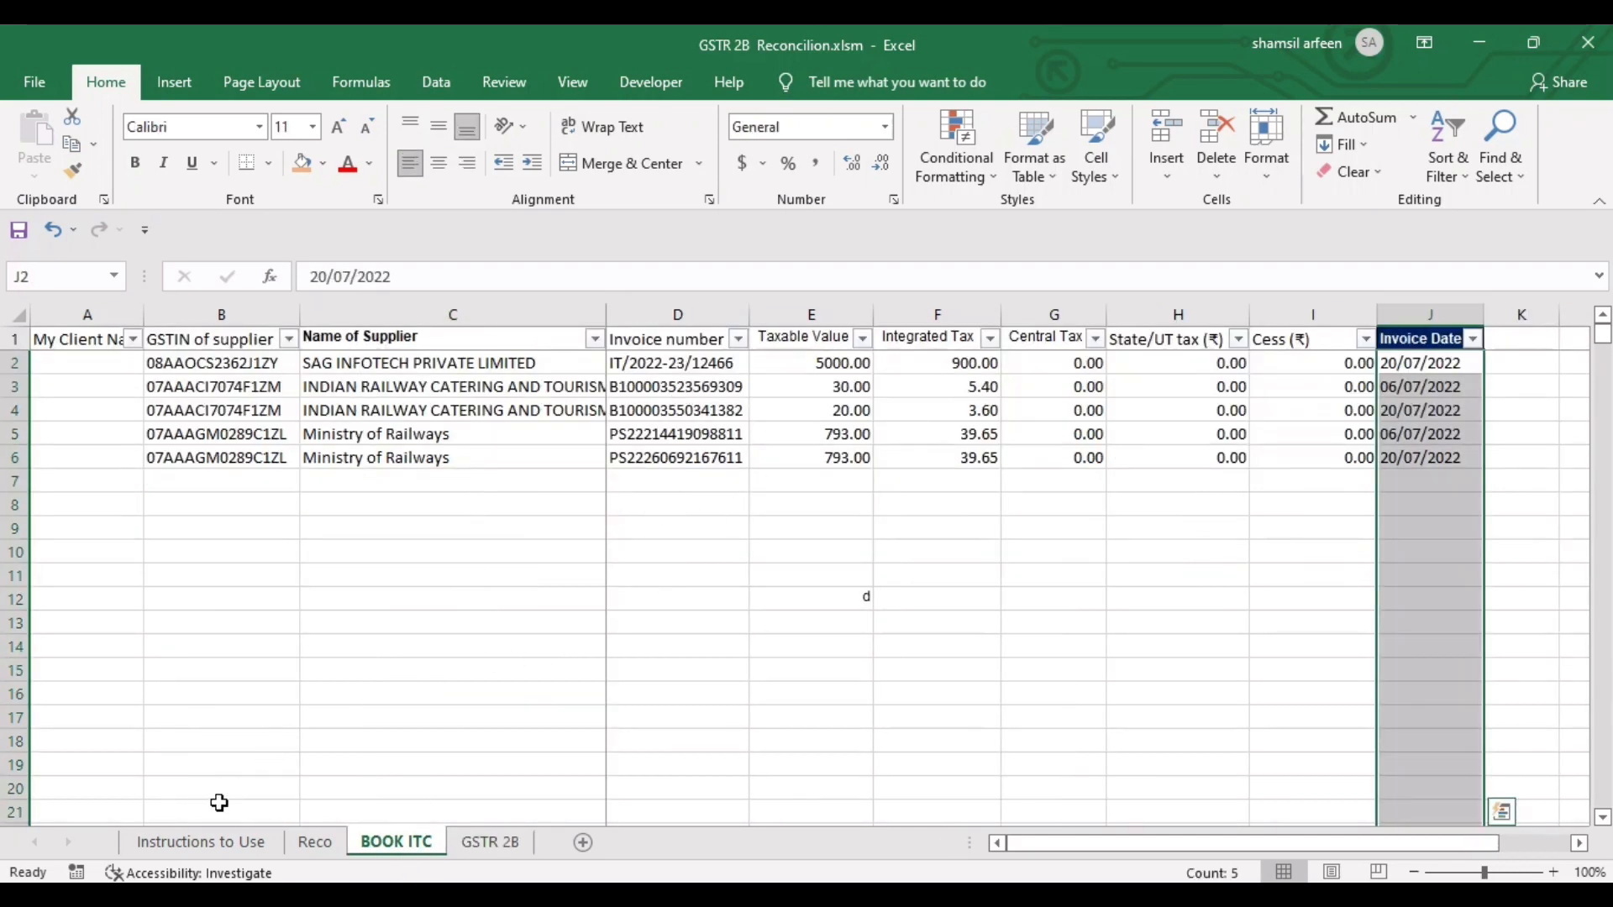
pyautogui.click(201, 842)
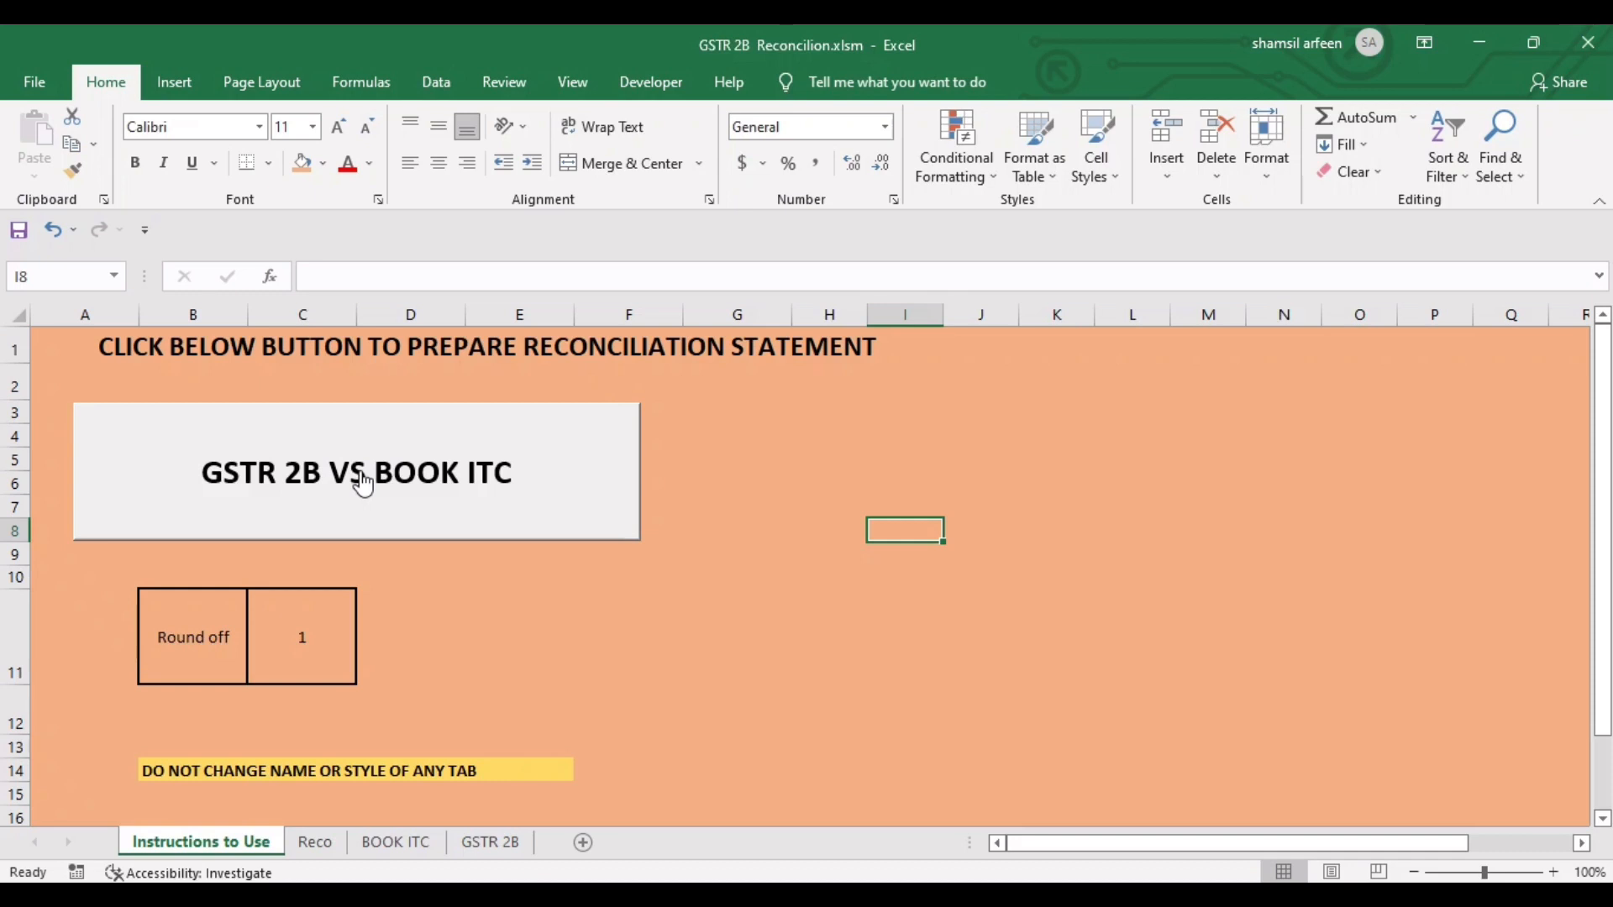
pyautogui.click(499, 845)
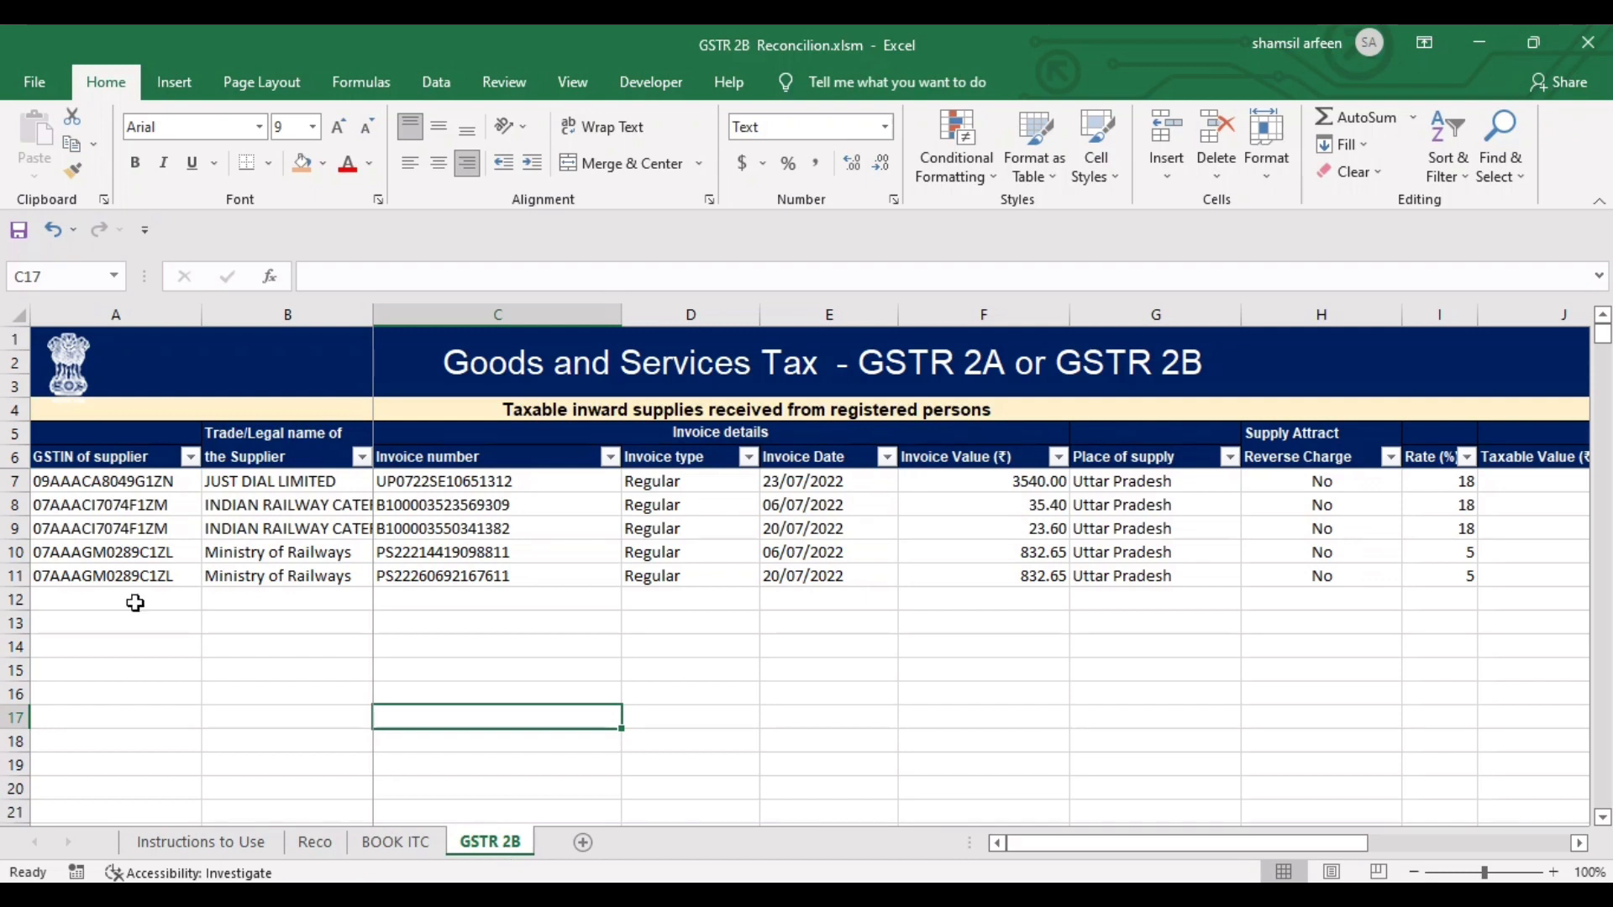
# Examine the supplier and invoice detail columns on the GSTR 2B sheet, from GSTIN of supplier through Invoice Value
pyautogui.click(106, 612)
pyautogui.press('Up')
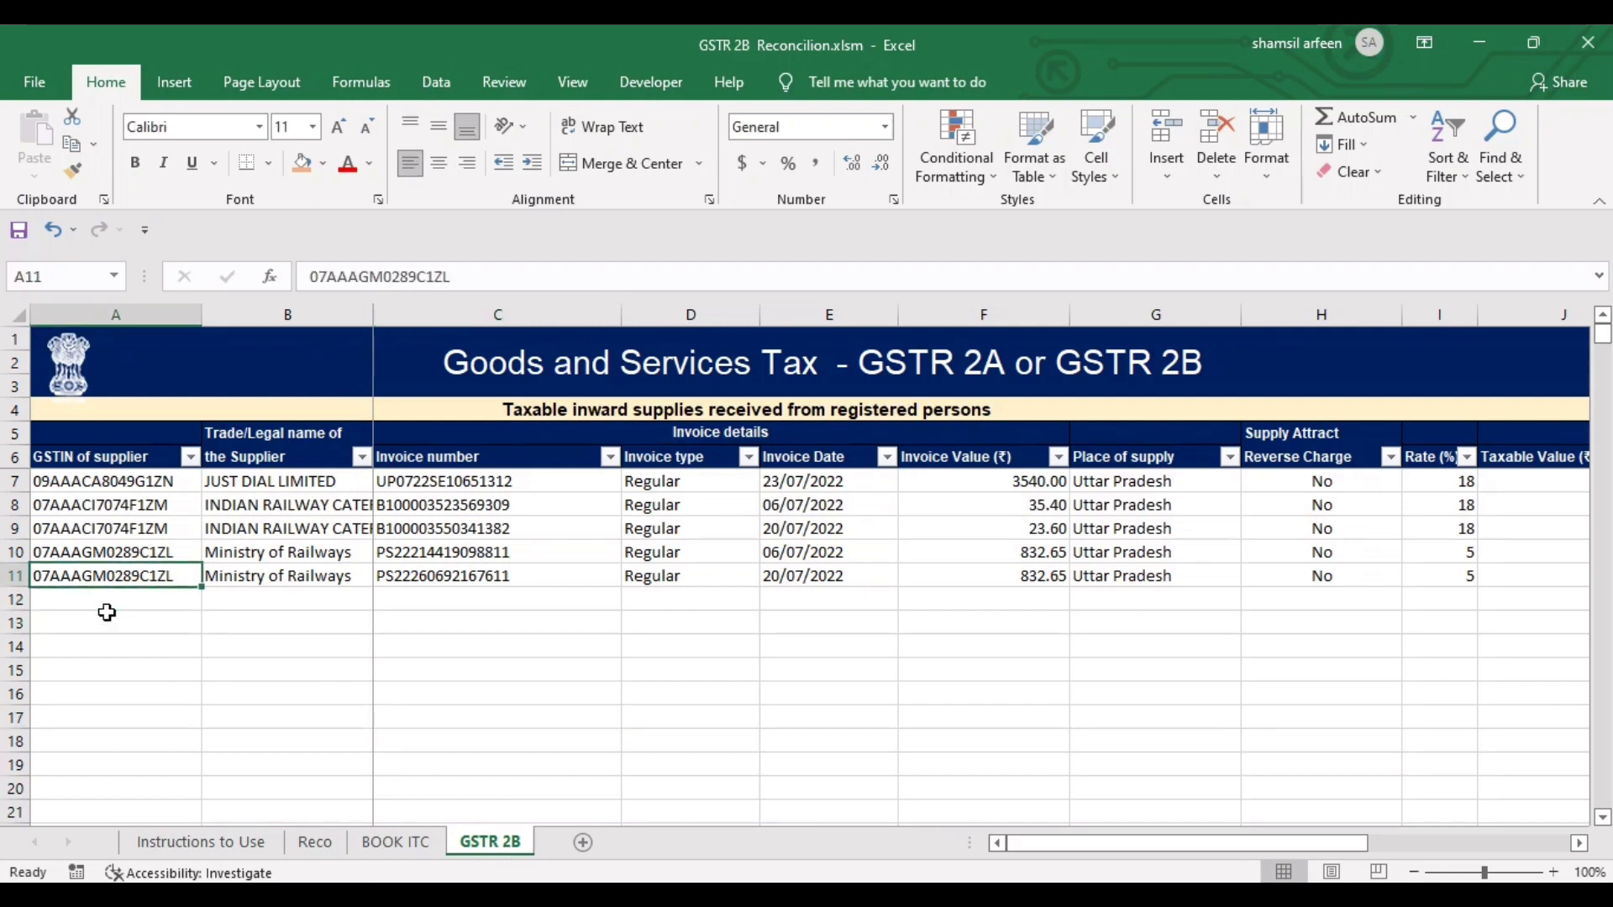
pyautogui.press('Right')
pyautogui.press('Up')
pyautogui.press('Up')
pyautogui.press('Up')
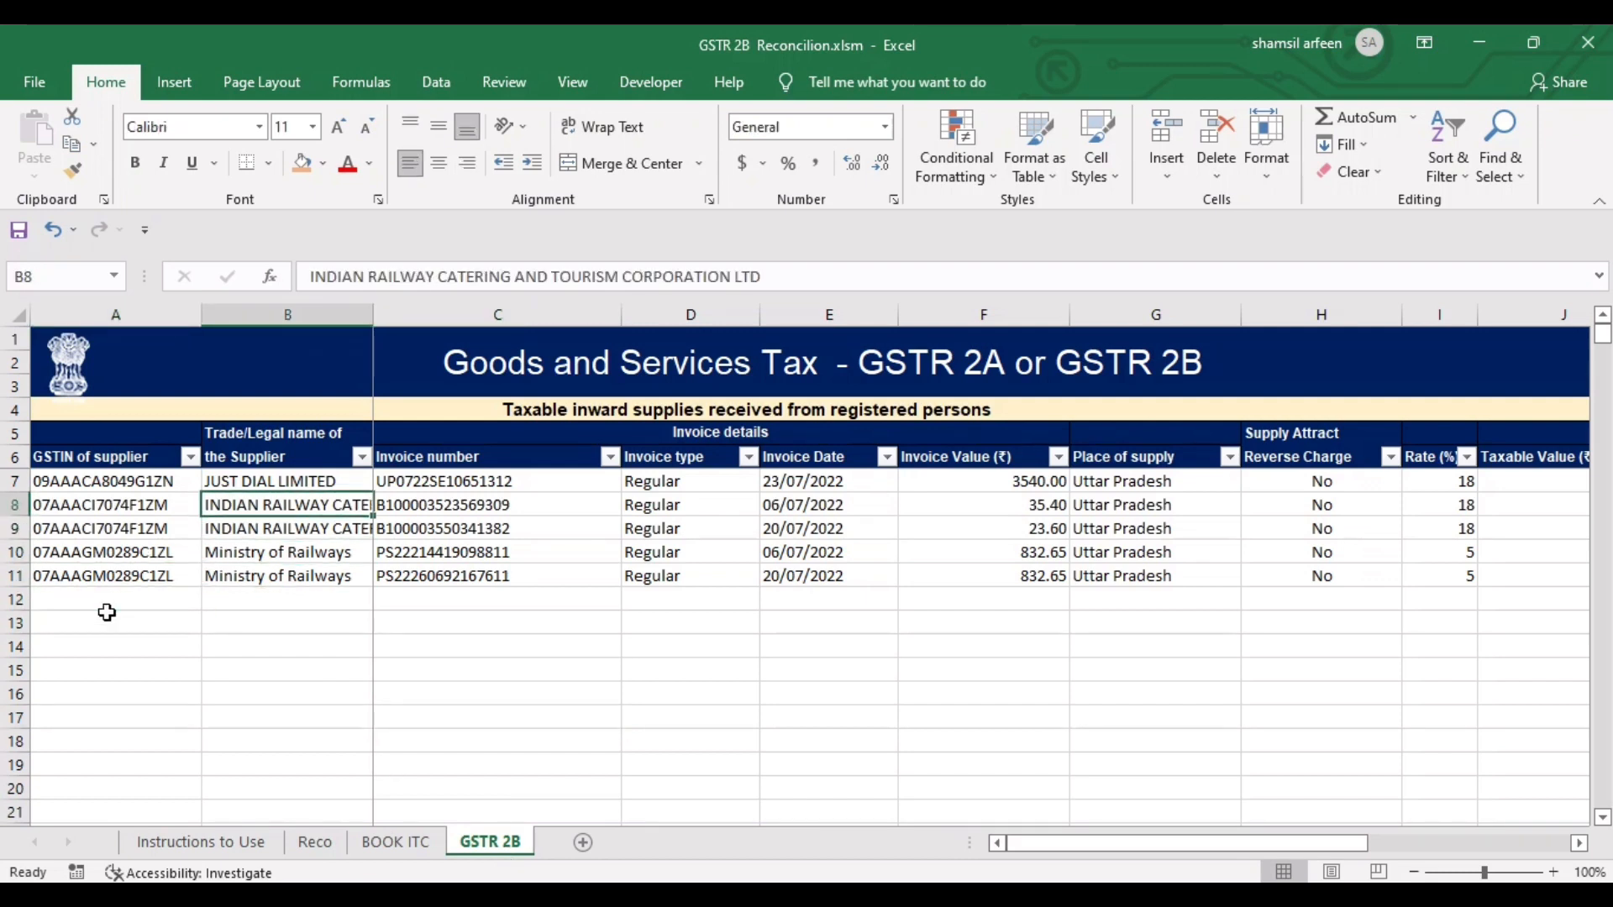
pyautogui.press('Right')
pyautogui.press('Right')
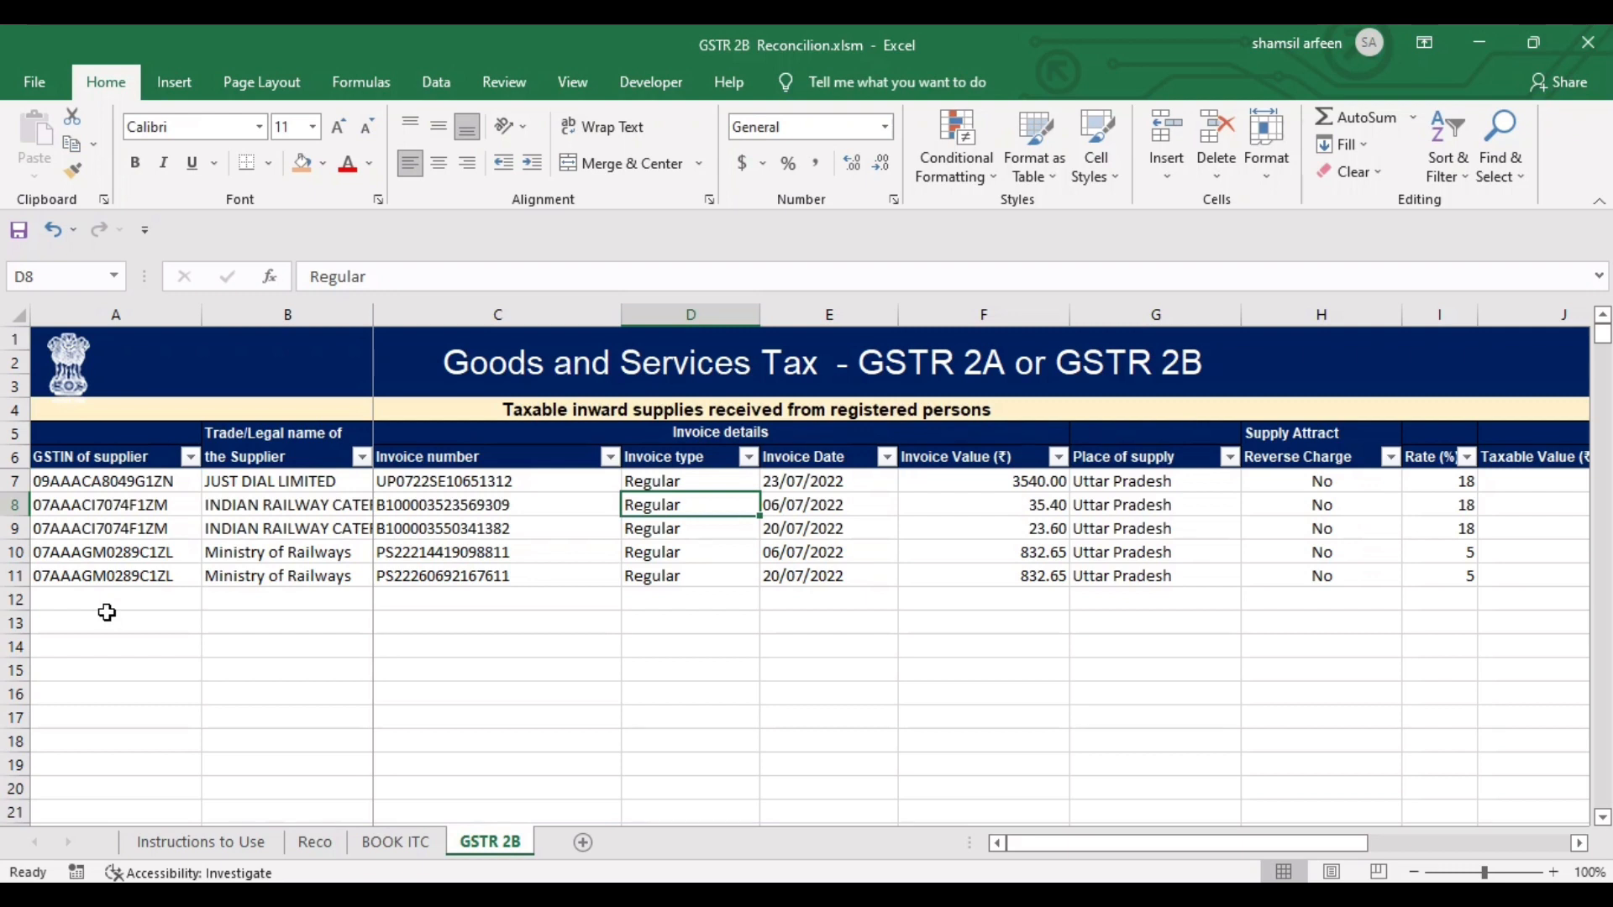
pyautogui.press('Right')
pyautogui.press('Right')
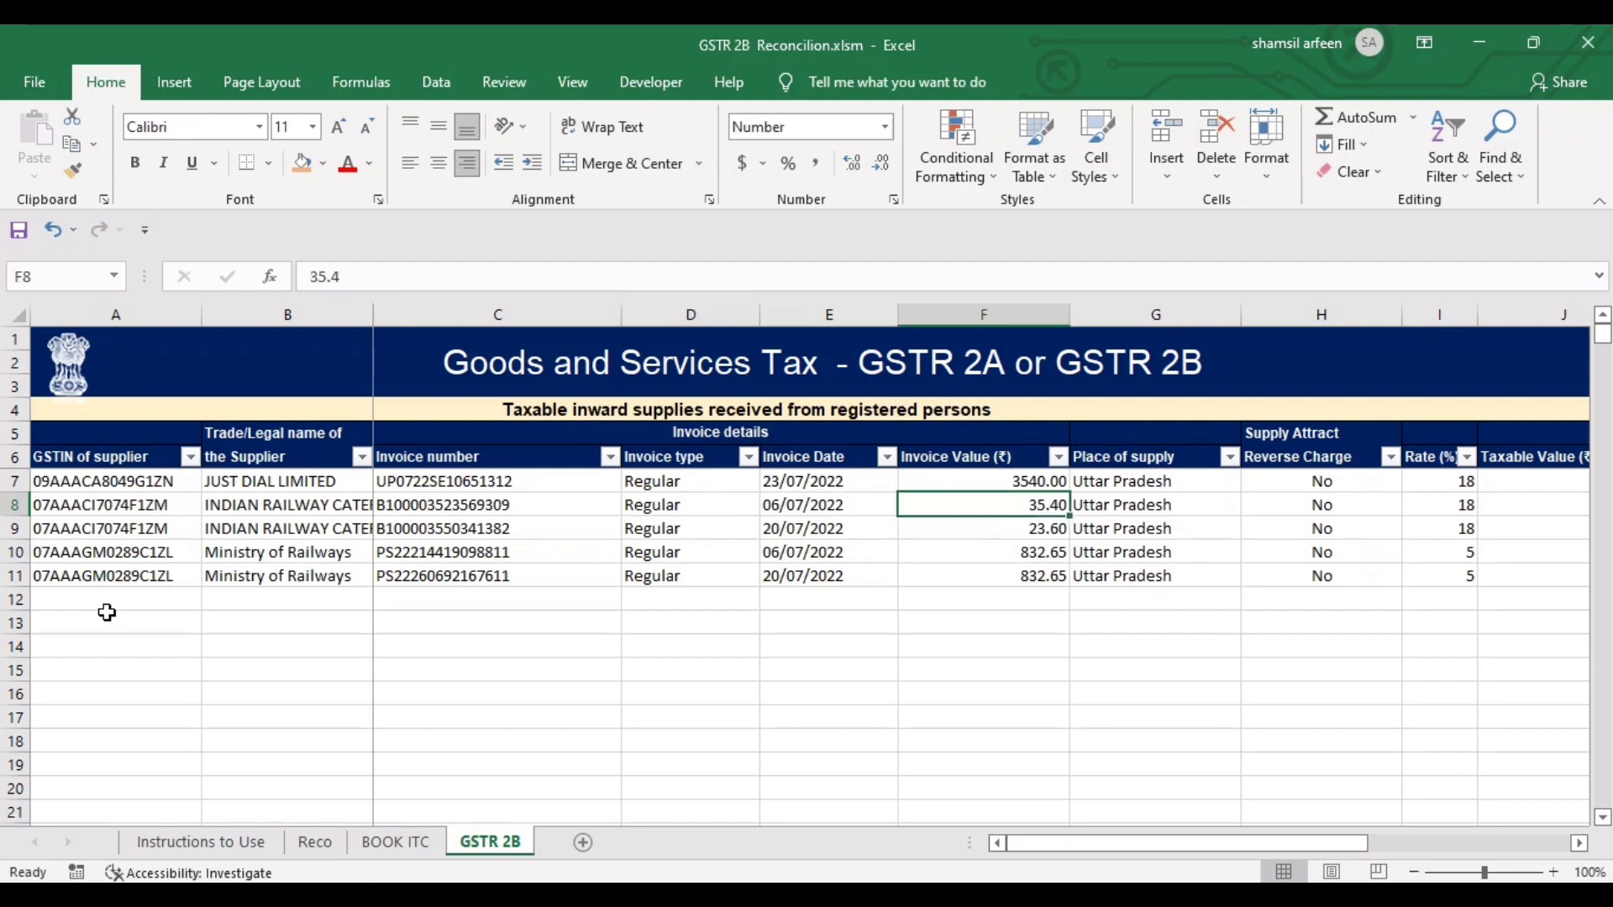
# Examine the Taxable Value, Integrated Tax, Central Tax, State/UT tax and Cess columns on the GSTR 2B sheet, ending at the supplier GSTIN column
pyautogui.press('Right')
pyautogui.press('Right')
pyautogui.press('Right')
pyautogui.press('Right')
pyautogui.press('Right')
pyautogui.press('Right')
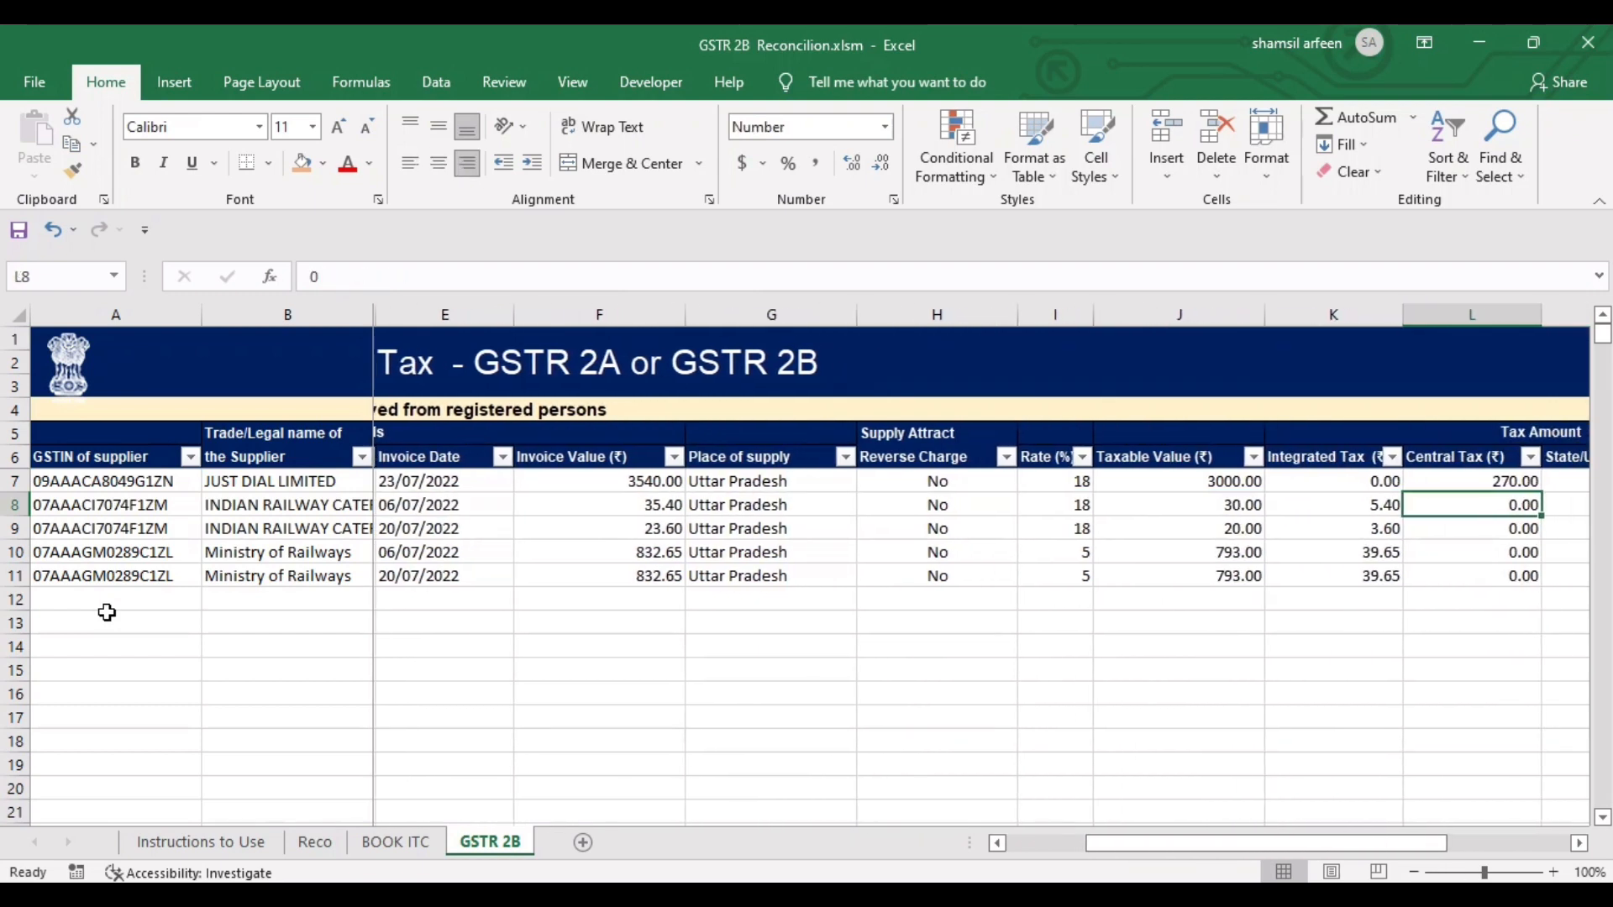
pyautogui.press('Left')
pyautogui.press('Left')
pyautogui.press('Right')
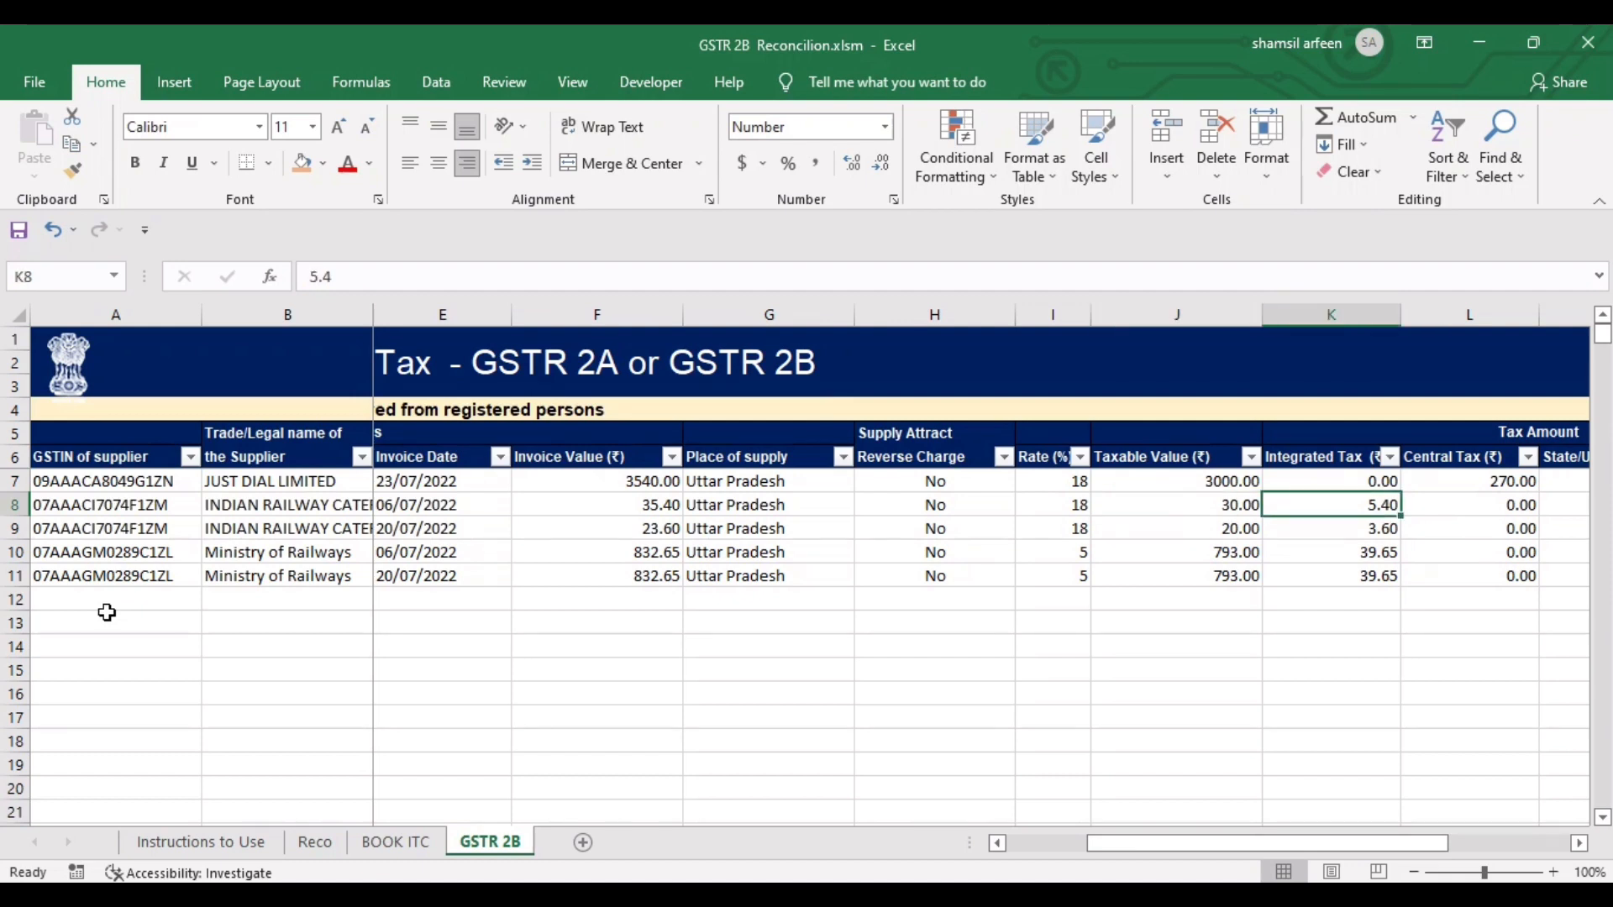
pyautogui.press('Right')
pyautogui.press('Right')
pyautogui.press('Left')
pyautogui.press('Left')
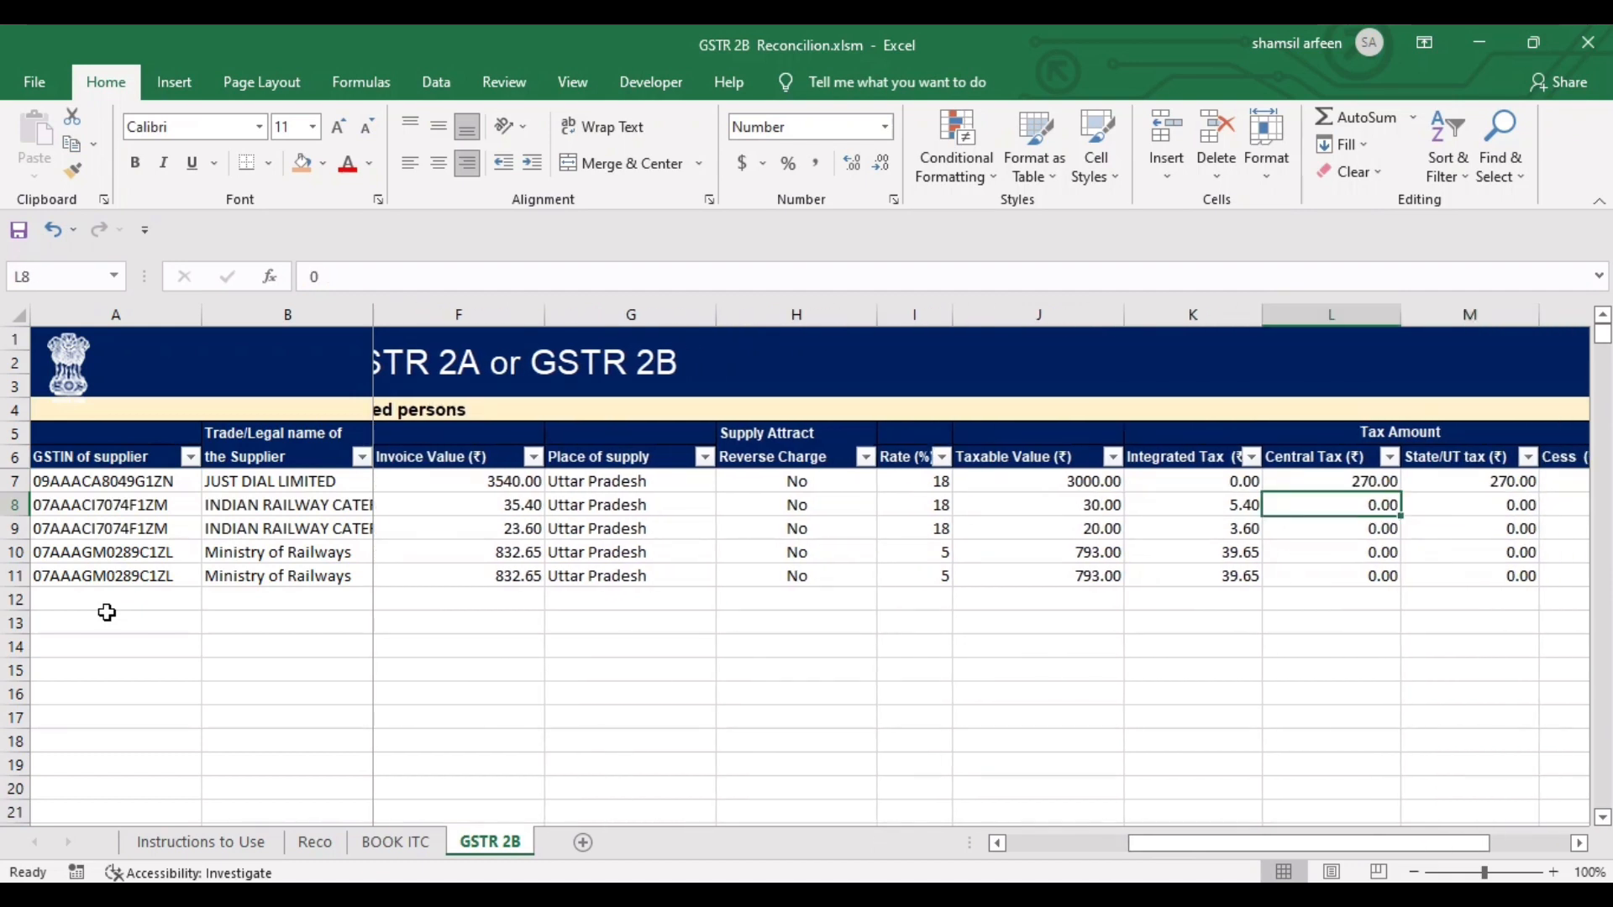
pyautogui.press('Right')
pyautogui.press('Right')
pyautogui.press('Right')
pyautogui.press('Right')
pyautogui.press('Right')
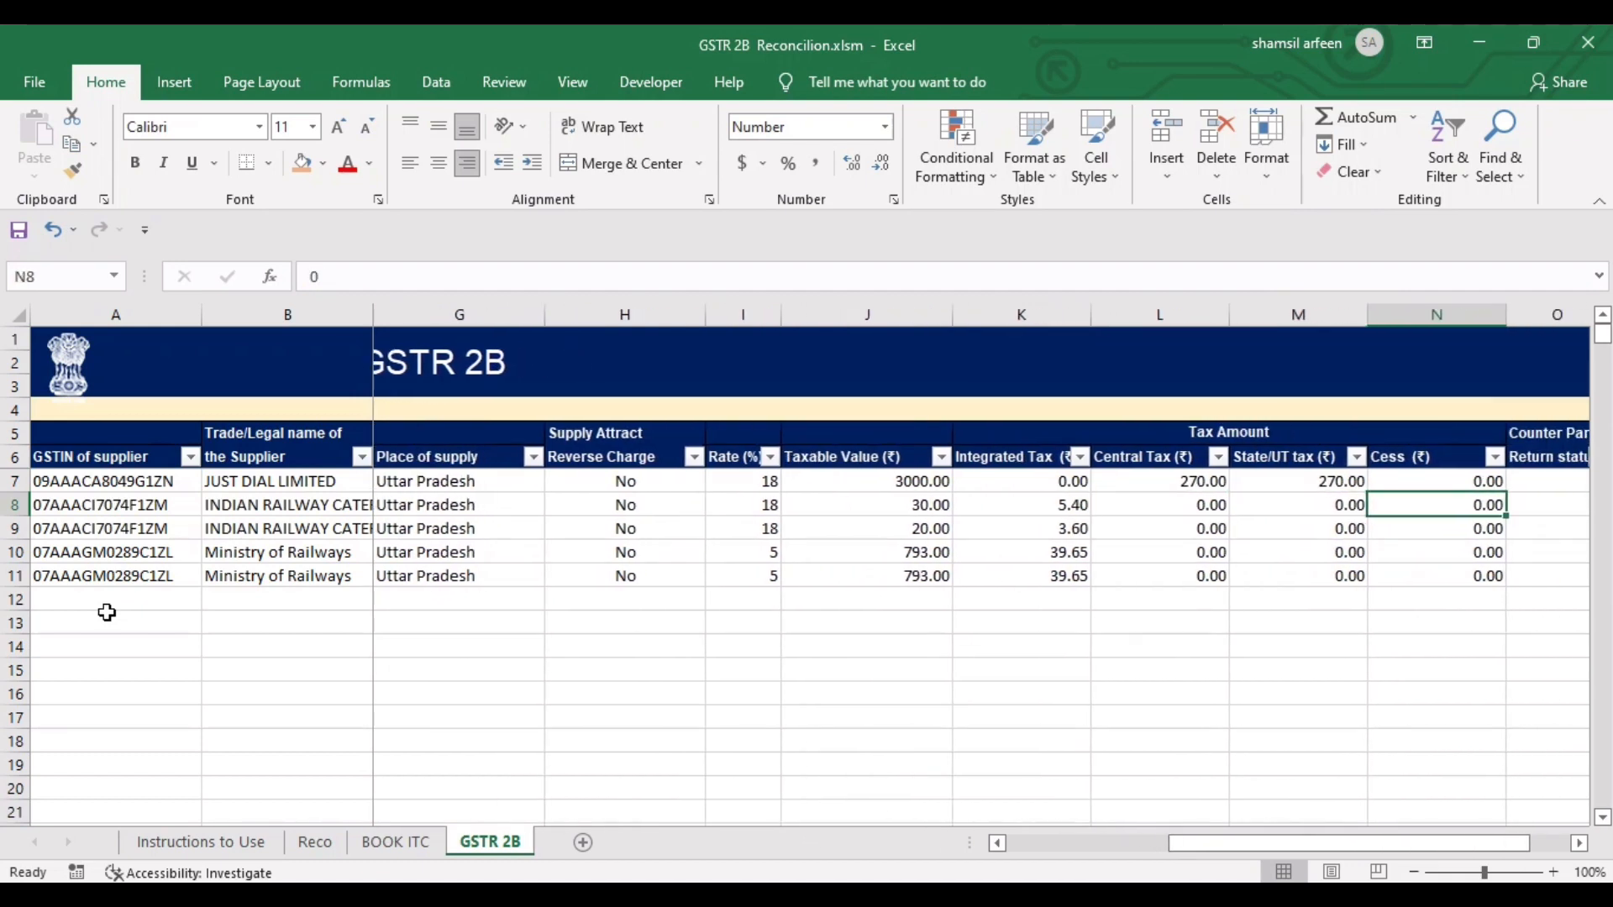
pyautogui.press('Left')
pyautogui.press('Left')
pyautogui.press('Left')
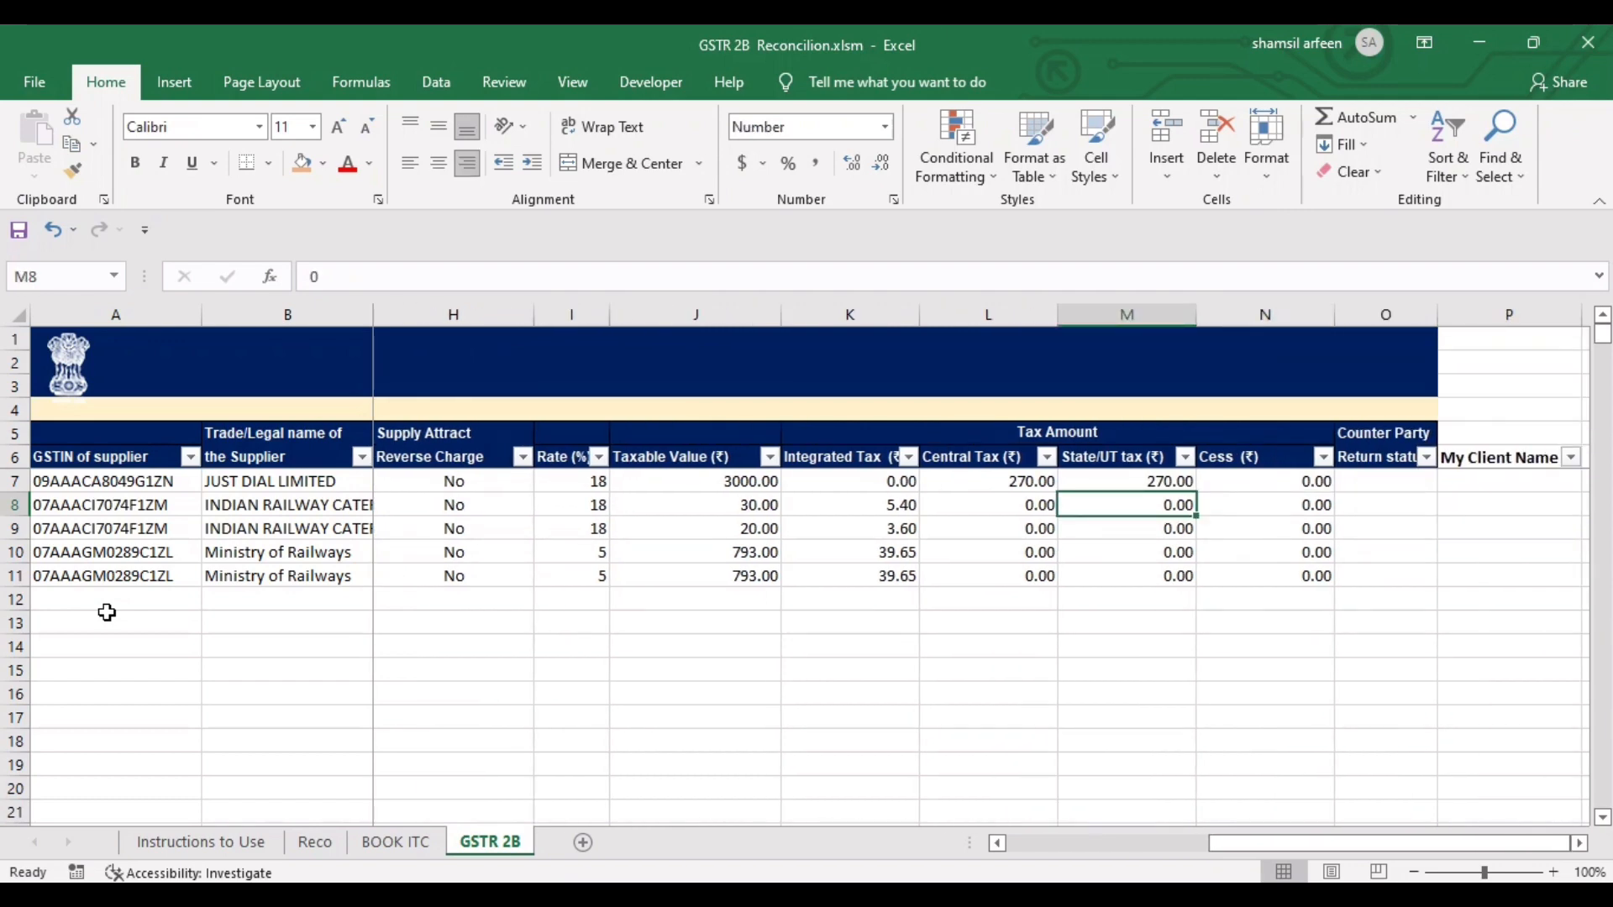
pyautogui.press('Left')
pyautogui.press('Left')
pyautogui.press('Left')
pyautogui.press('Left')
pyautogui.press('Left')
pyautogui.press('Left')
pyautogui.press('Left')
pyautogui.press('Left')
pyautogui.press('Left')
pyautogui.press('Left')
pyautogui.press('Left')
pyautogui.press('Left')
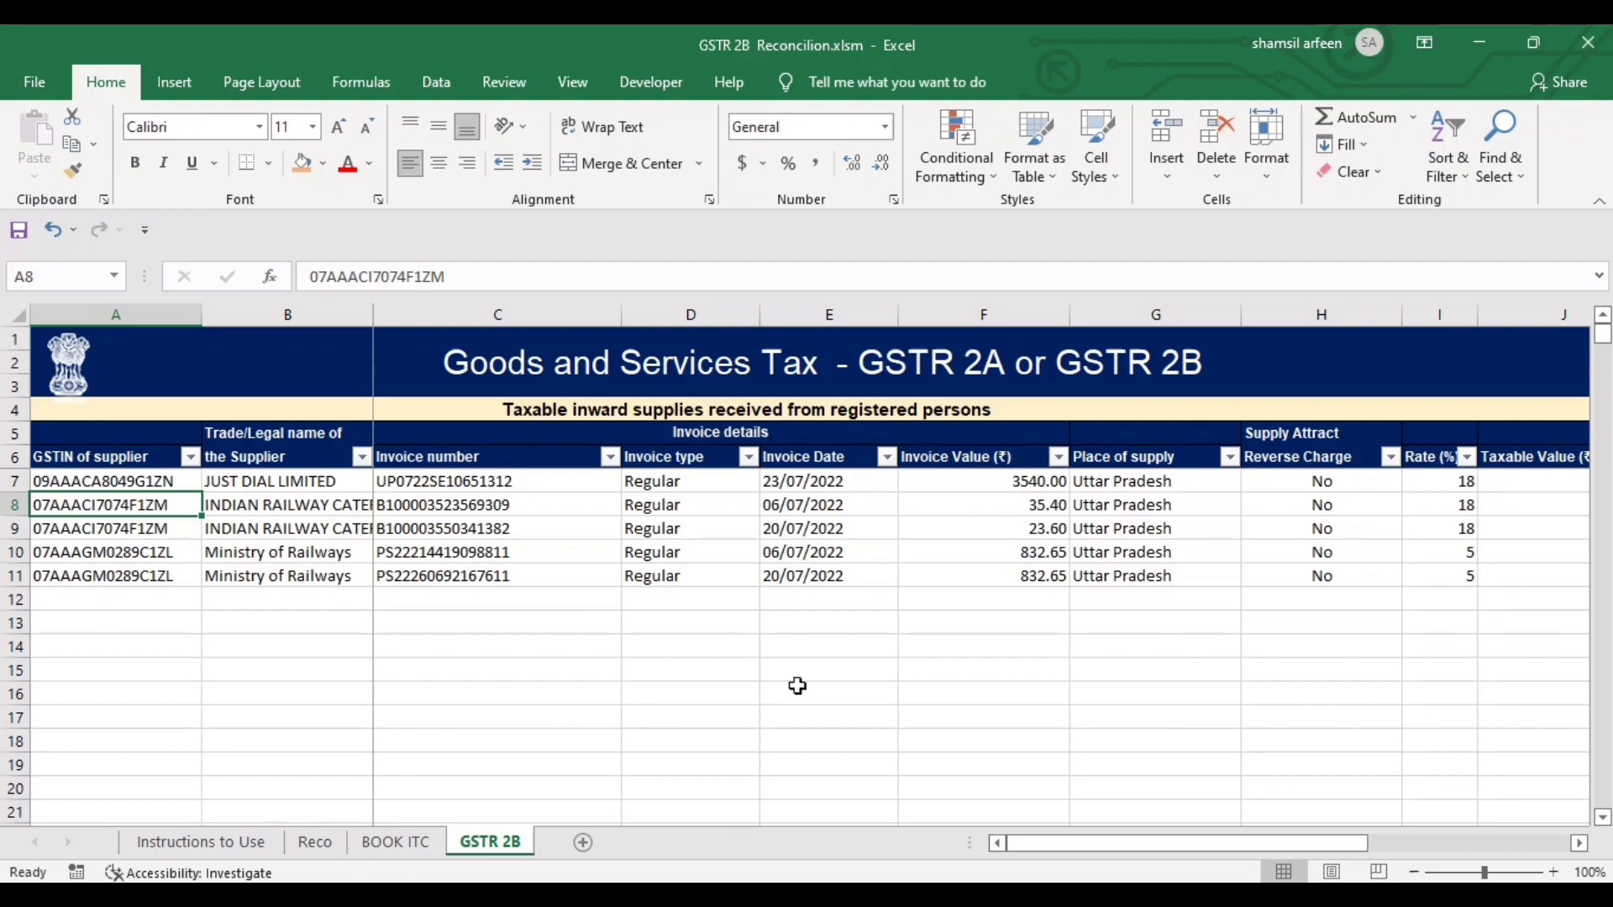
# Switch to the GST portal in Chrome and open the Returns Dashboard
pyautogui.click(844, 895)
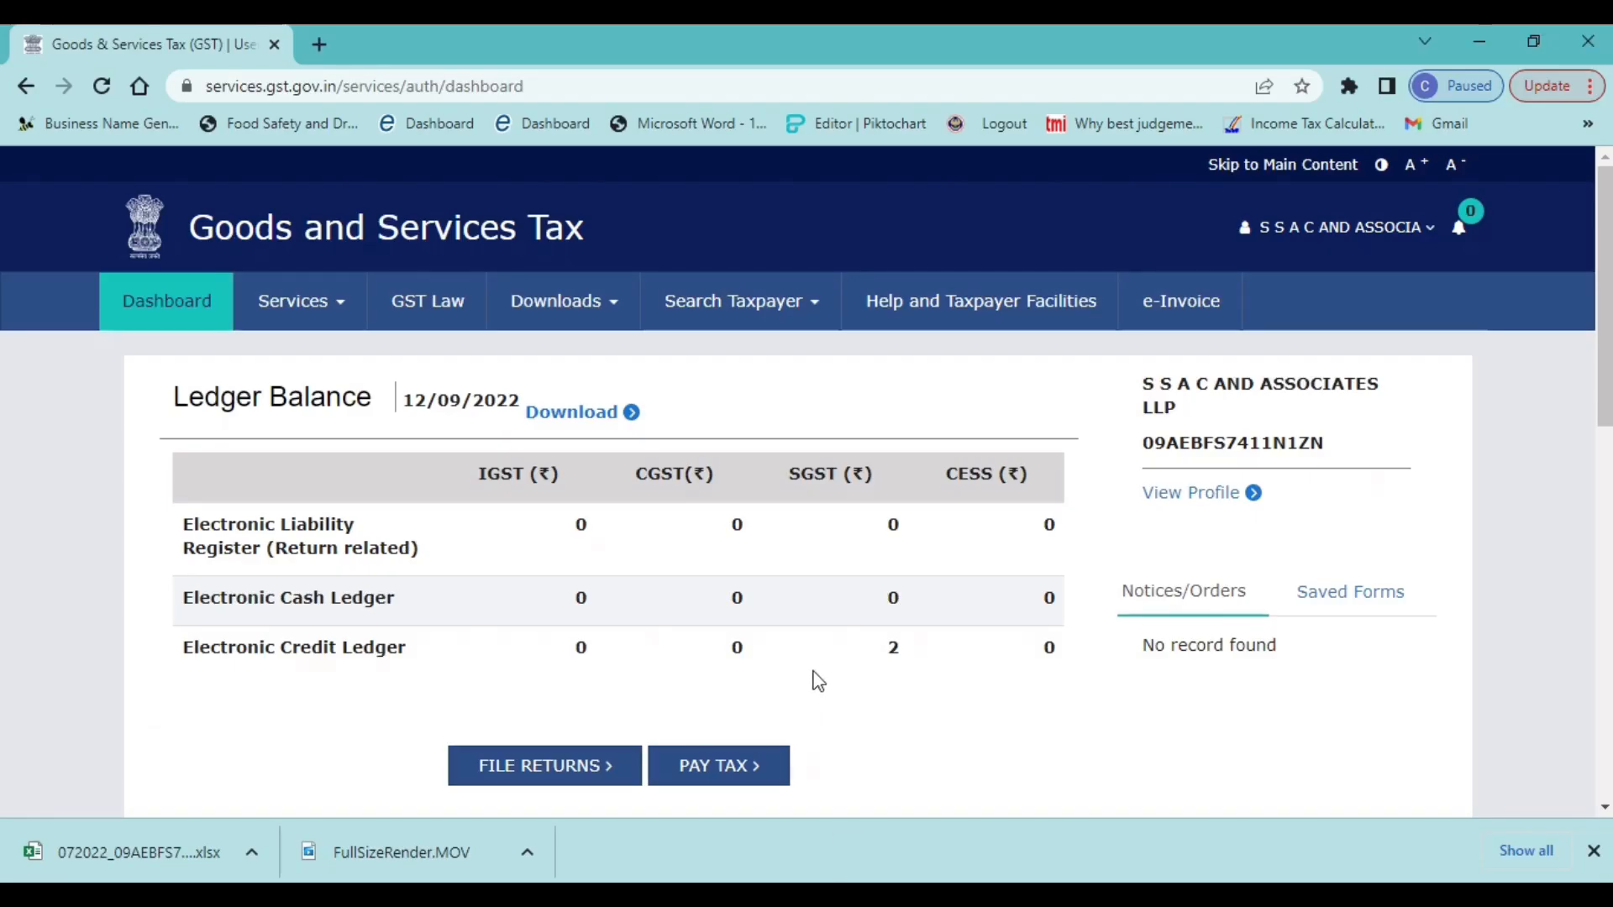
pyautogui.click(344, 318)
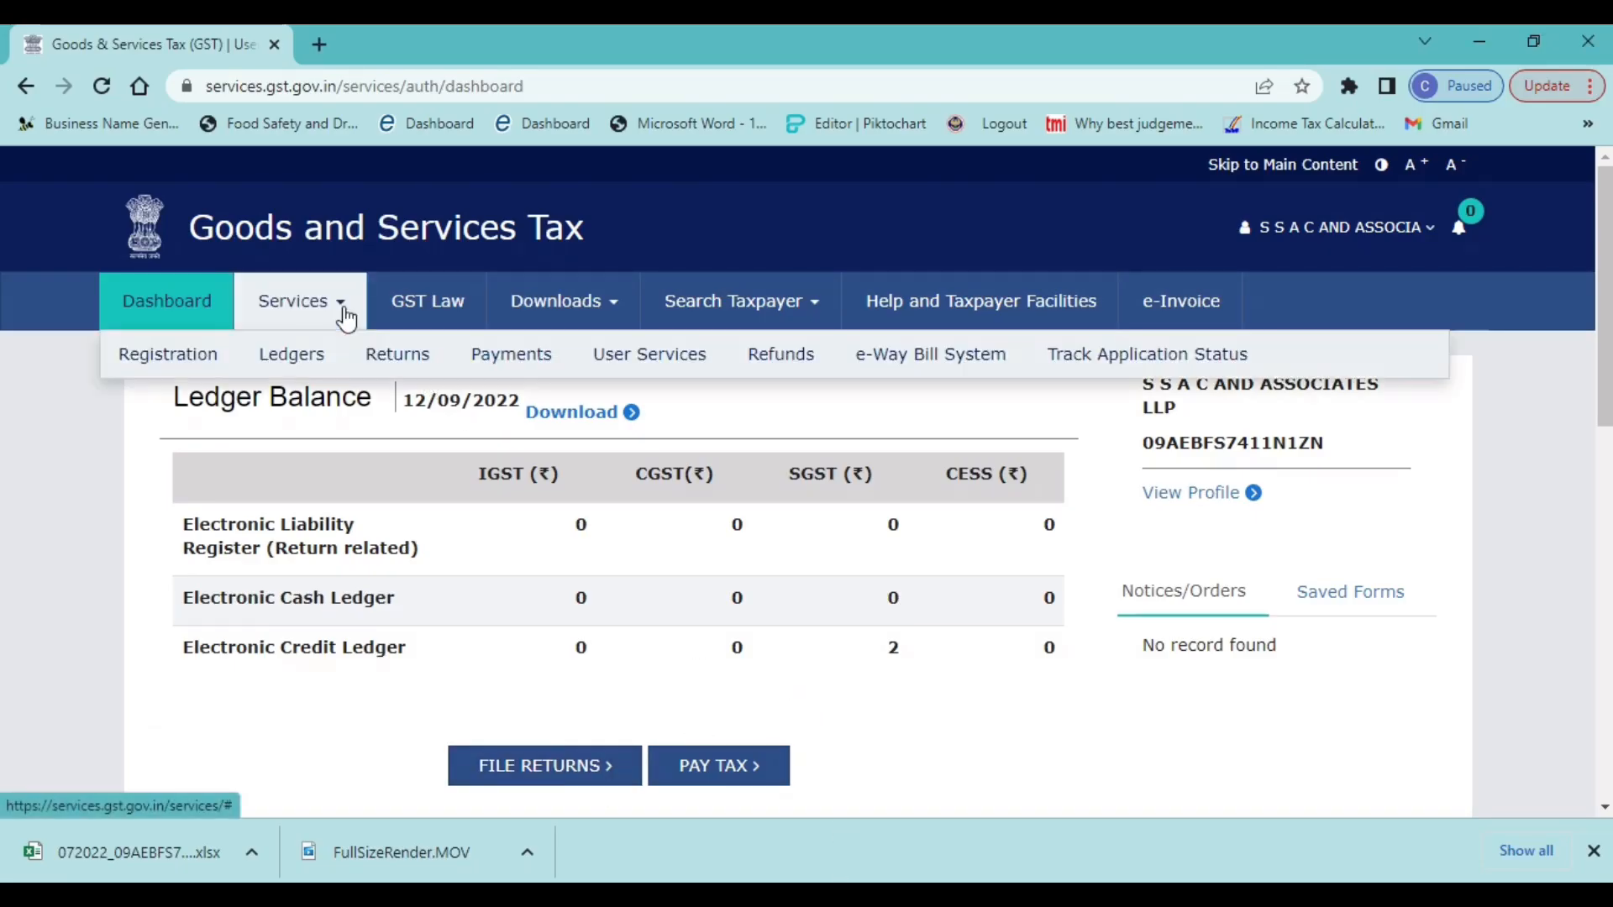
pyautogui.moveTo(417, 353)
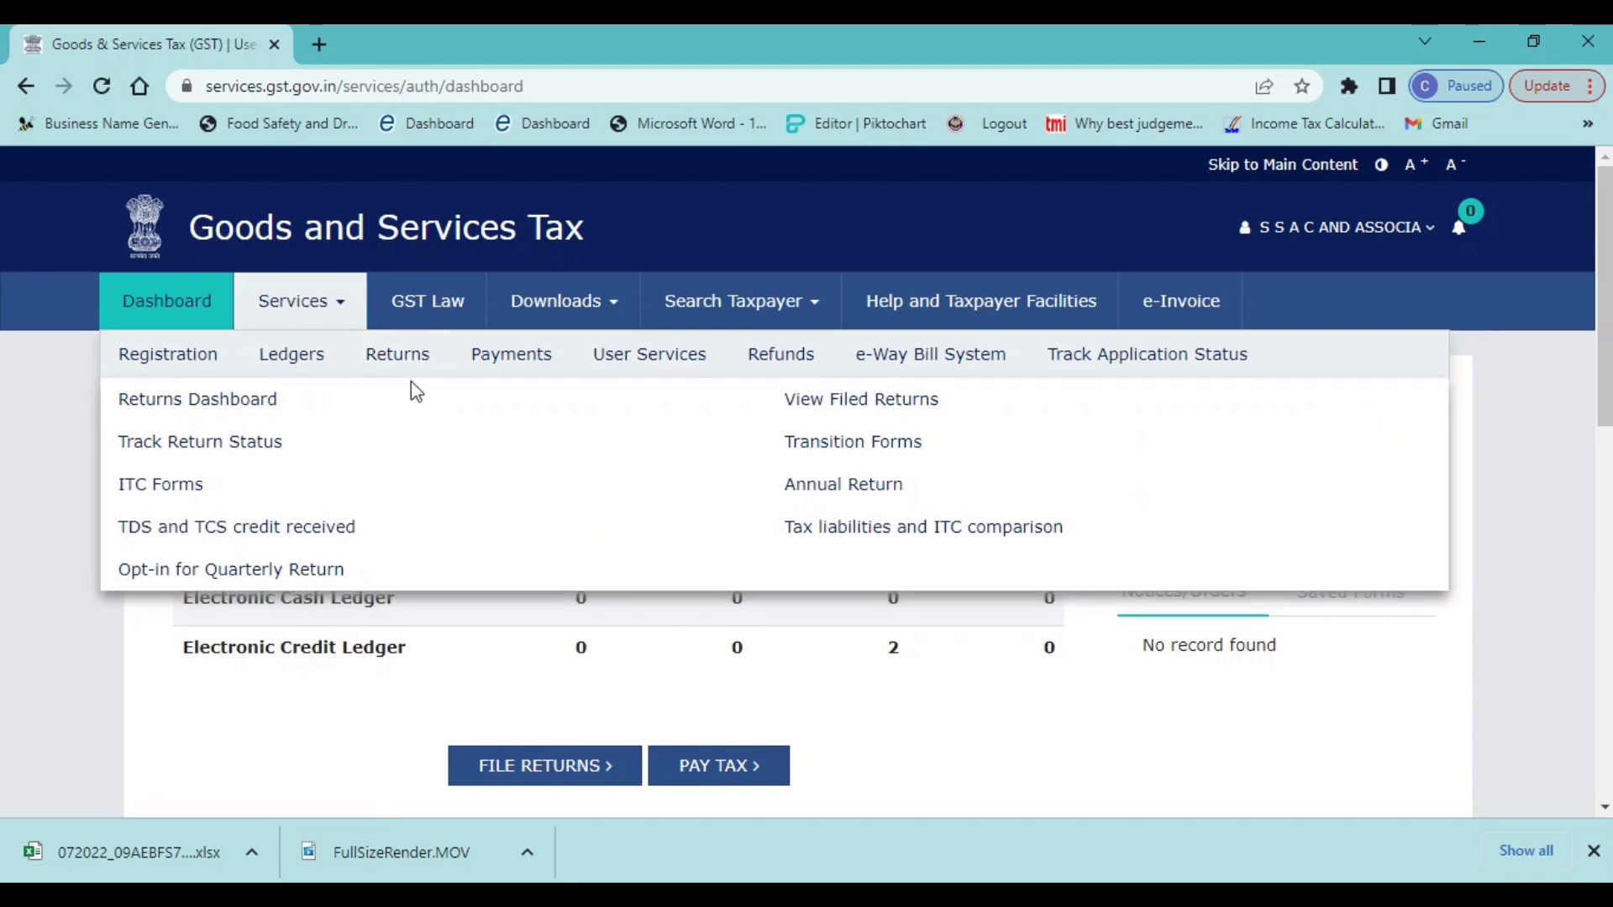
pyautogui.click(252, 403)
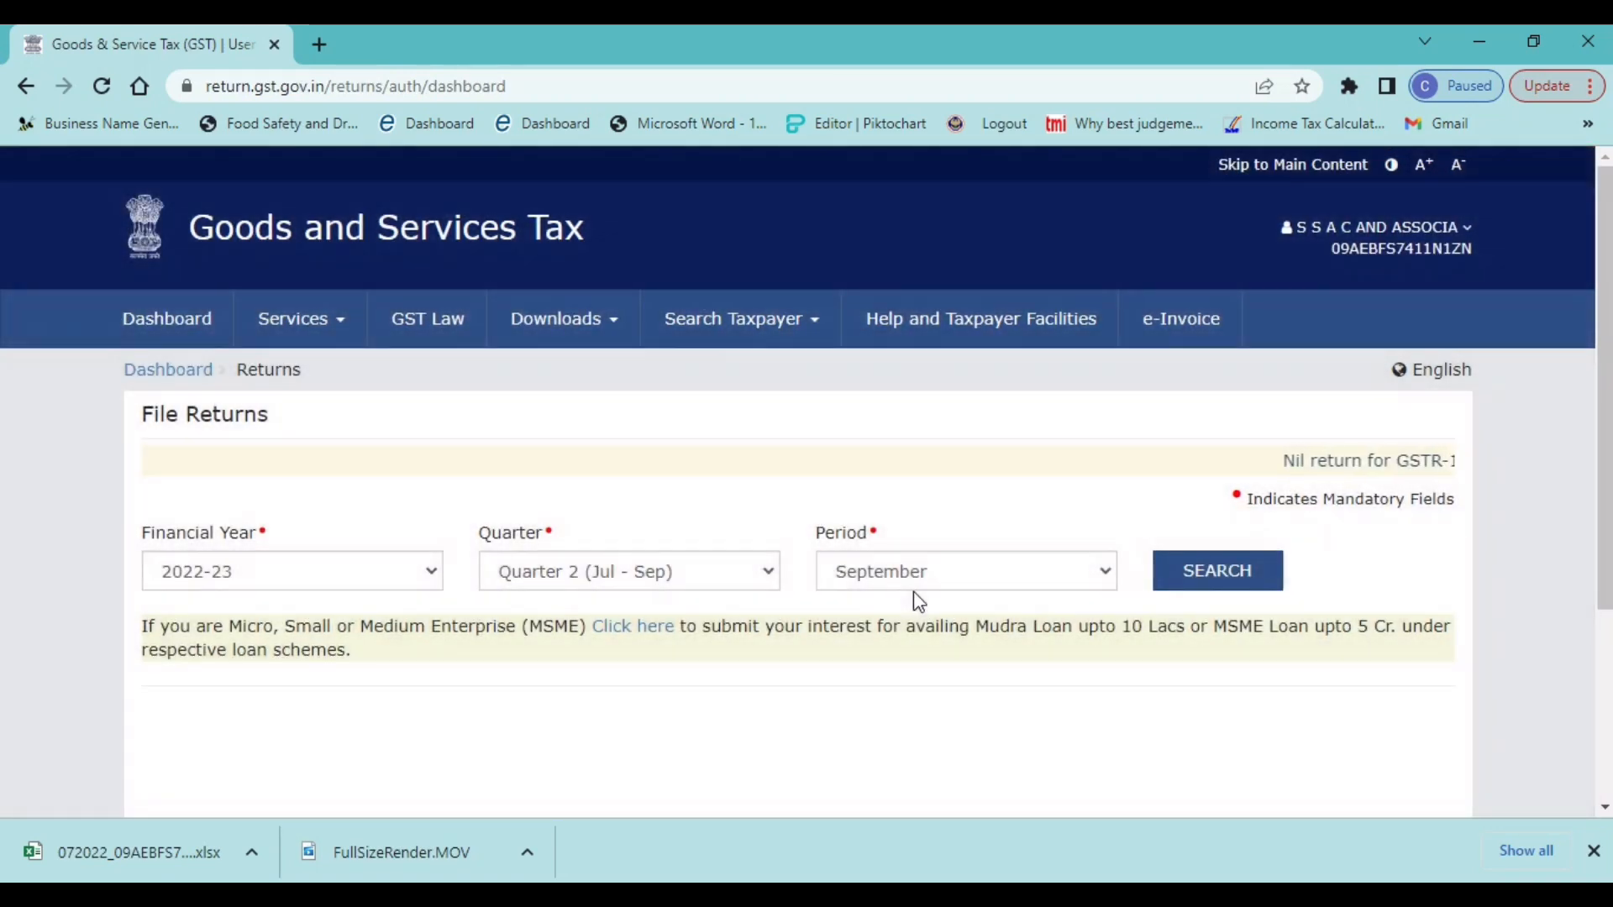
# Search for the returns of July in Quarter 2 of financial year 2022-23
pyautogui.click(902, 586)
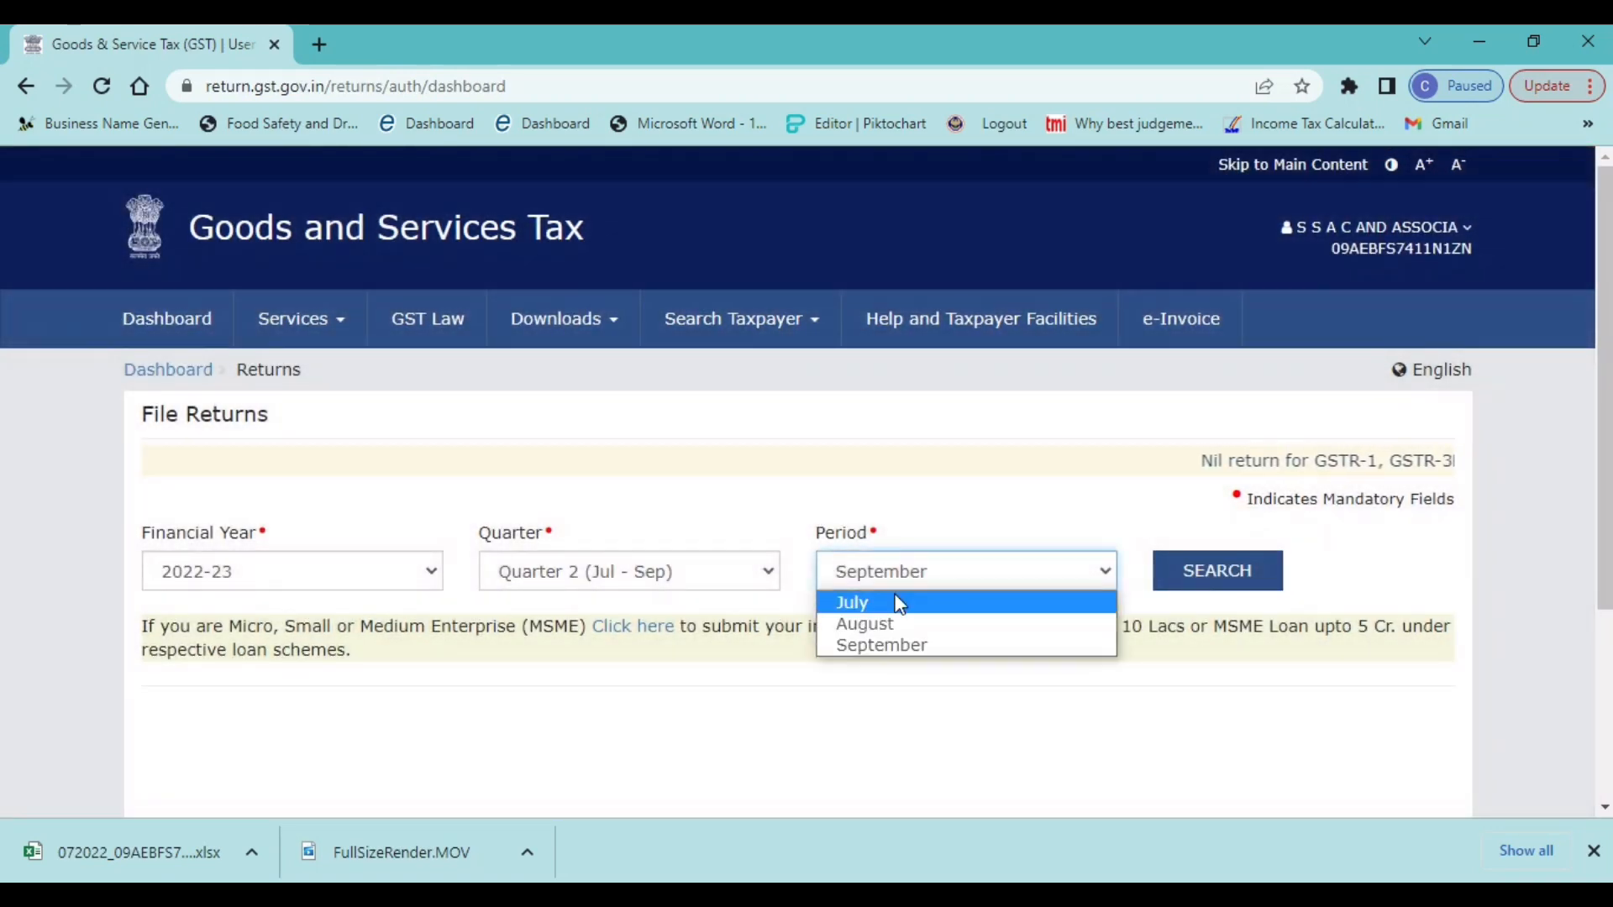
pyautogui.click(887, 598)
pyautogui.click(1219, 579)
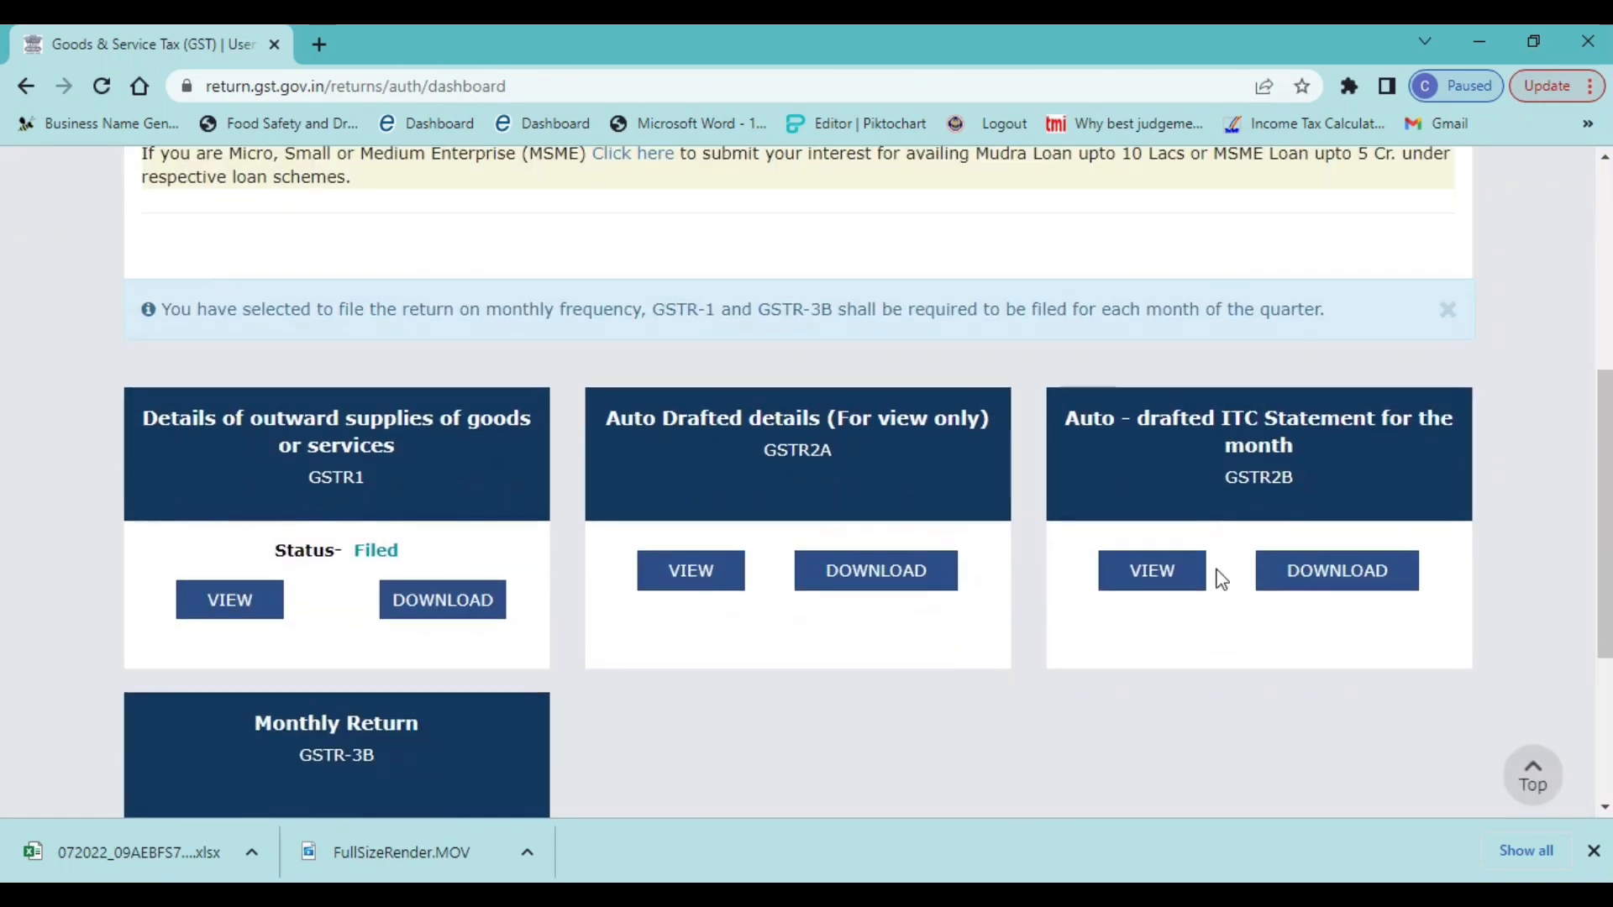
# Open the auto-drafted GSTR-2B ITC statement for July and download the GSTR-2B details in Excel format
pyautogui.click(1185, 501)
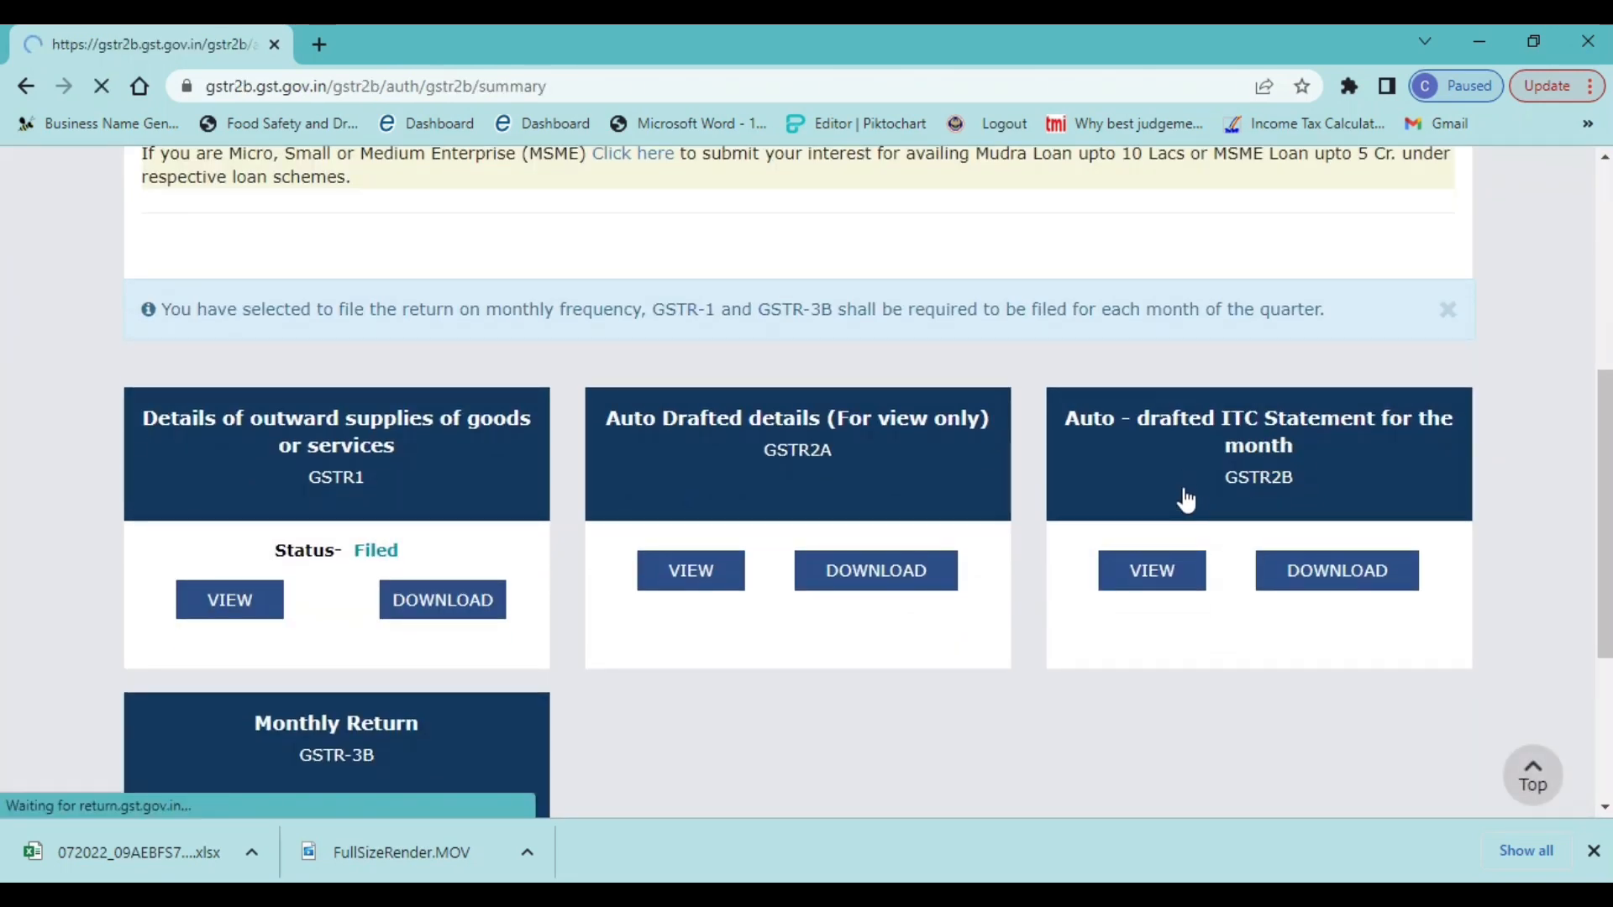
pyautogui.scroll(-3, 1185, 501)
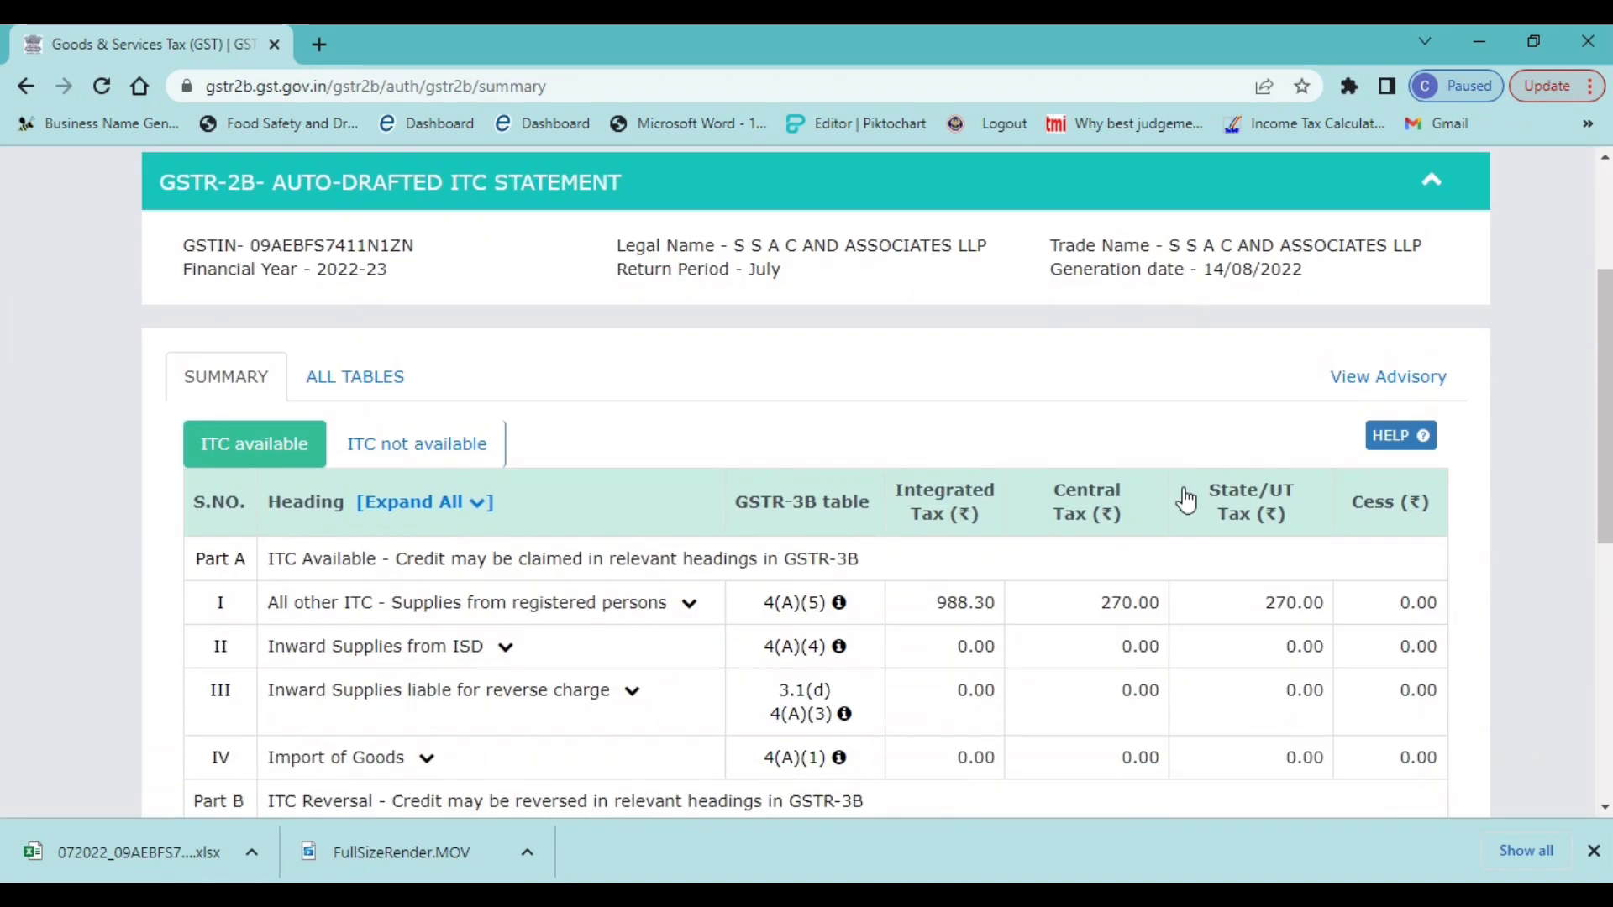
pyautogui.scroll(-1, 1136, 490)
pyautogui.scroll(-2, 1137, 490)
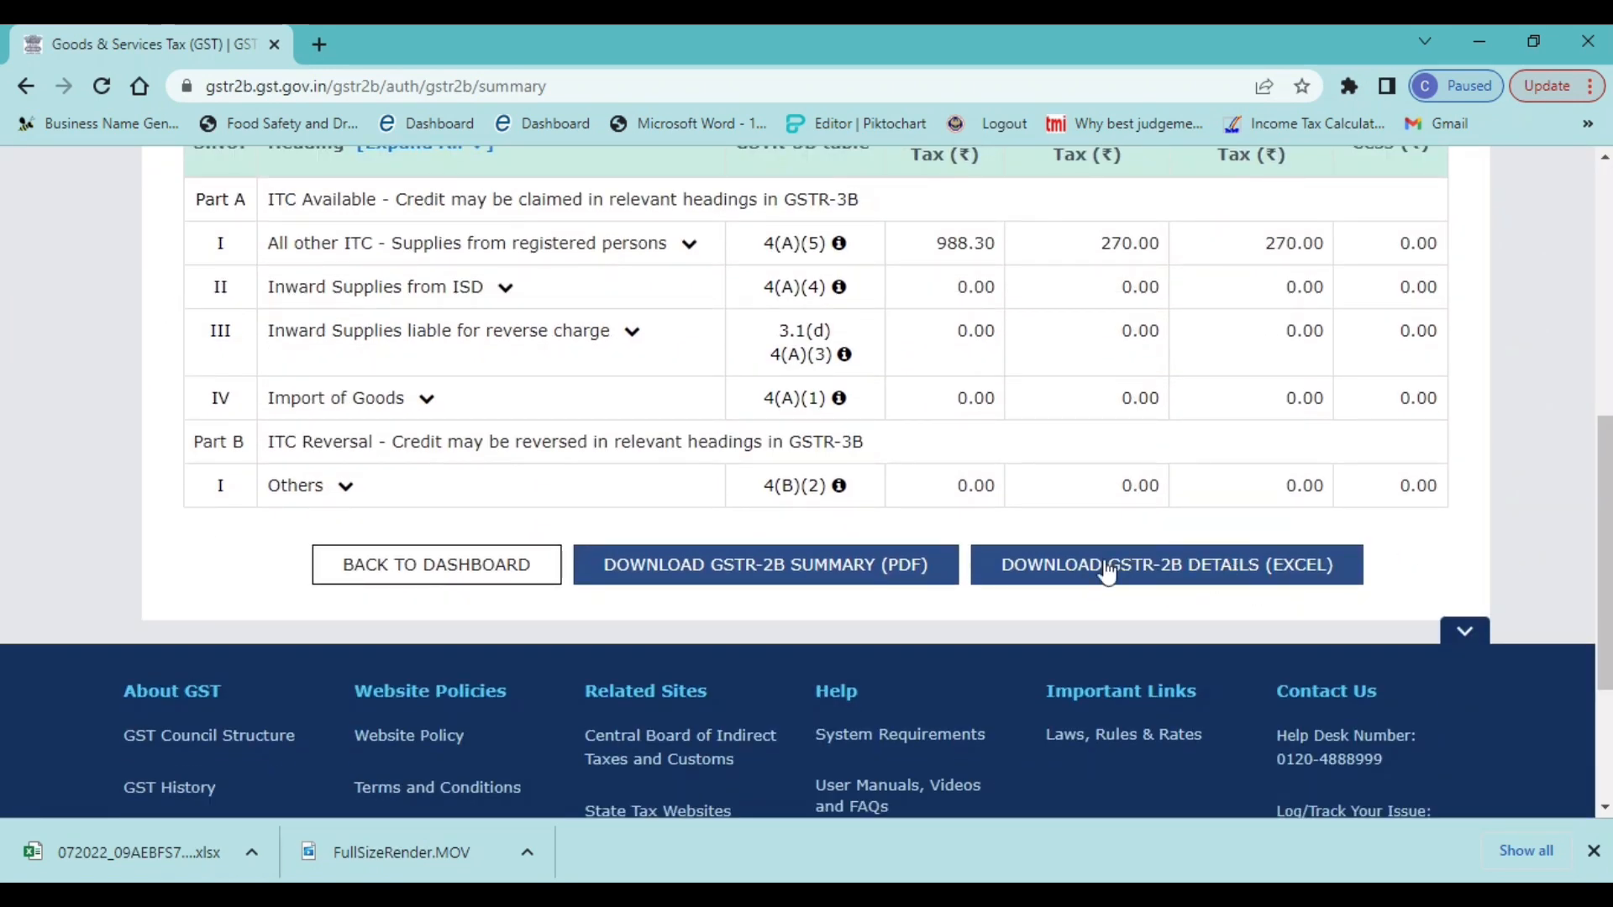
pyautogui.click(1126, 569)
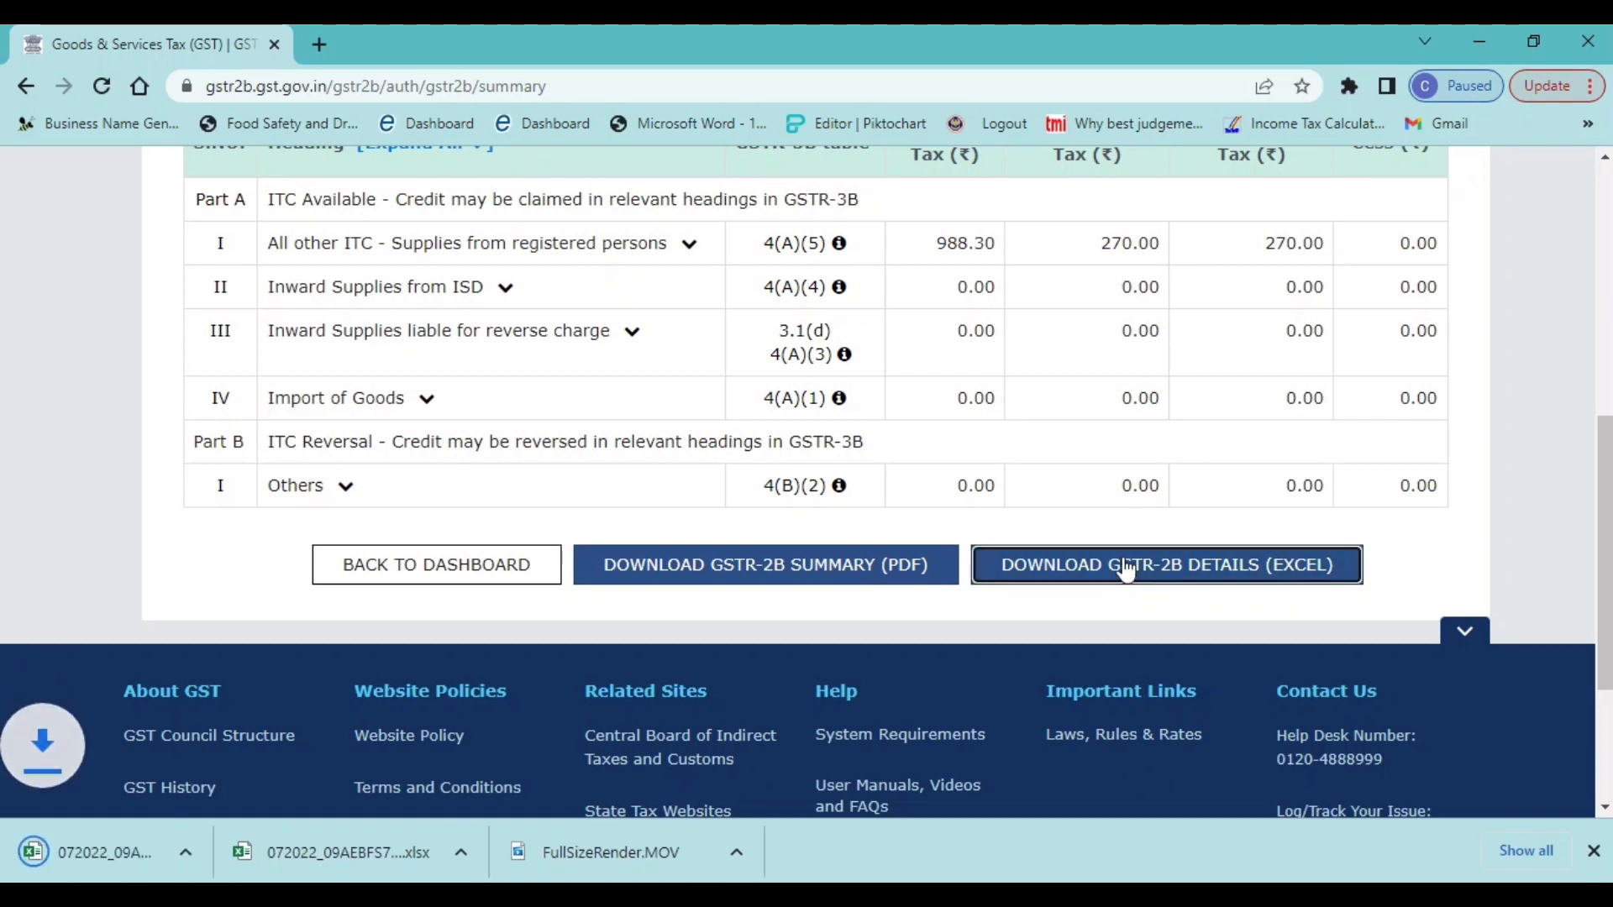
# Open the downloaded GSTR-2B workbook for editing and go to its B2B sheet
pyautogui.click(139, 857)
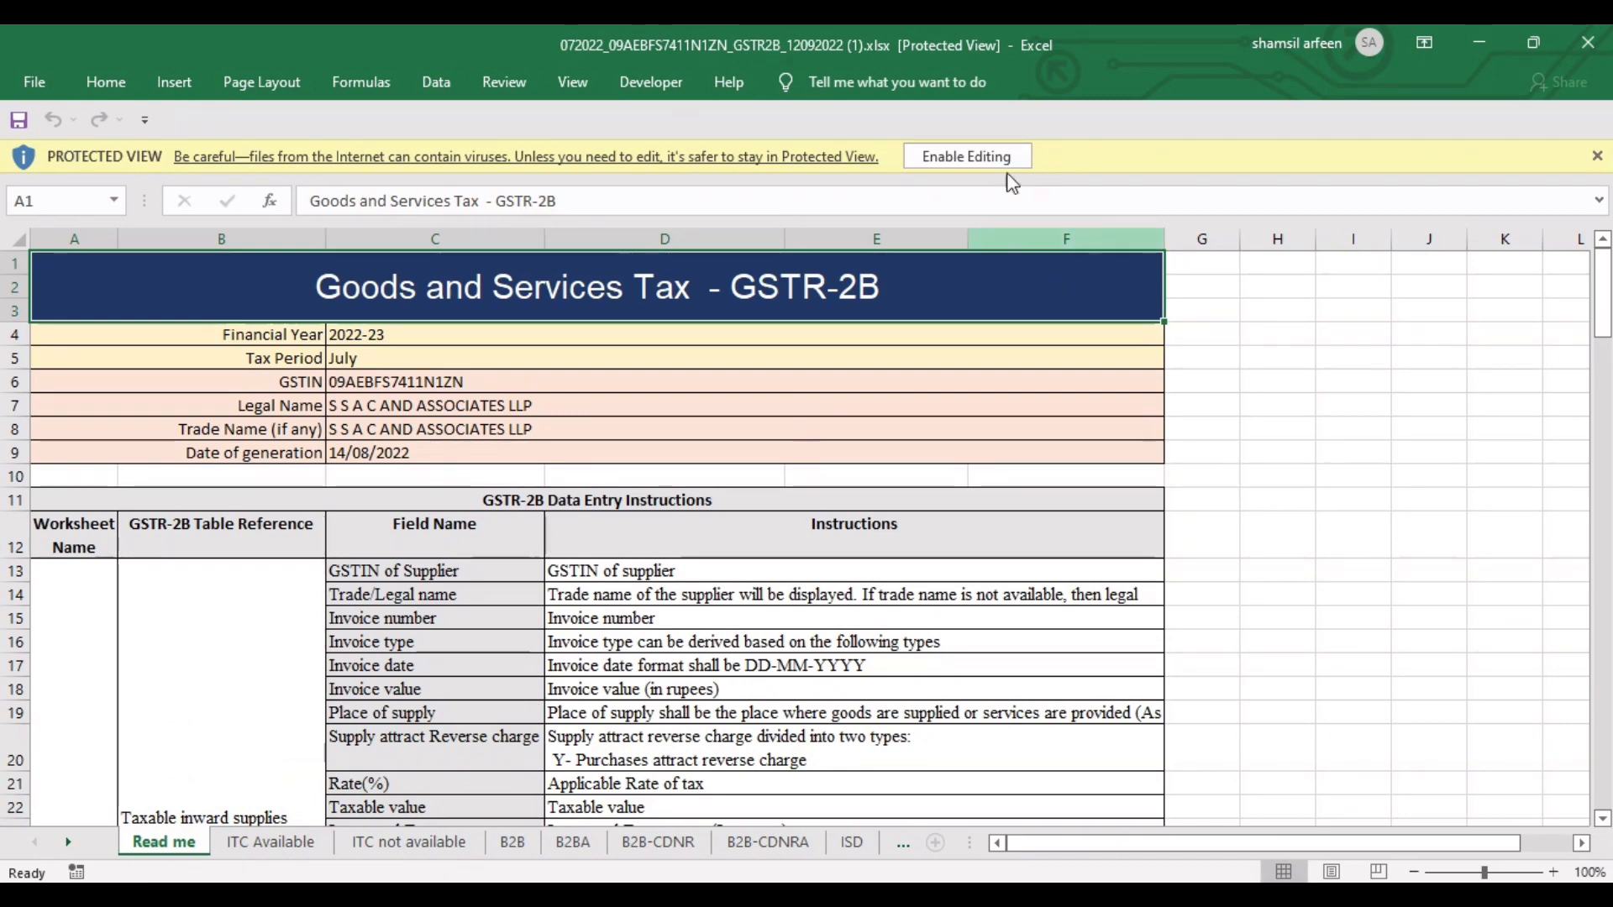
pyautogui.click(975, 159)
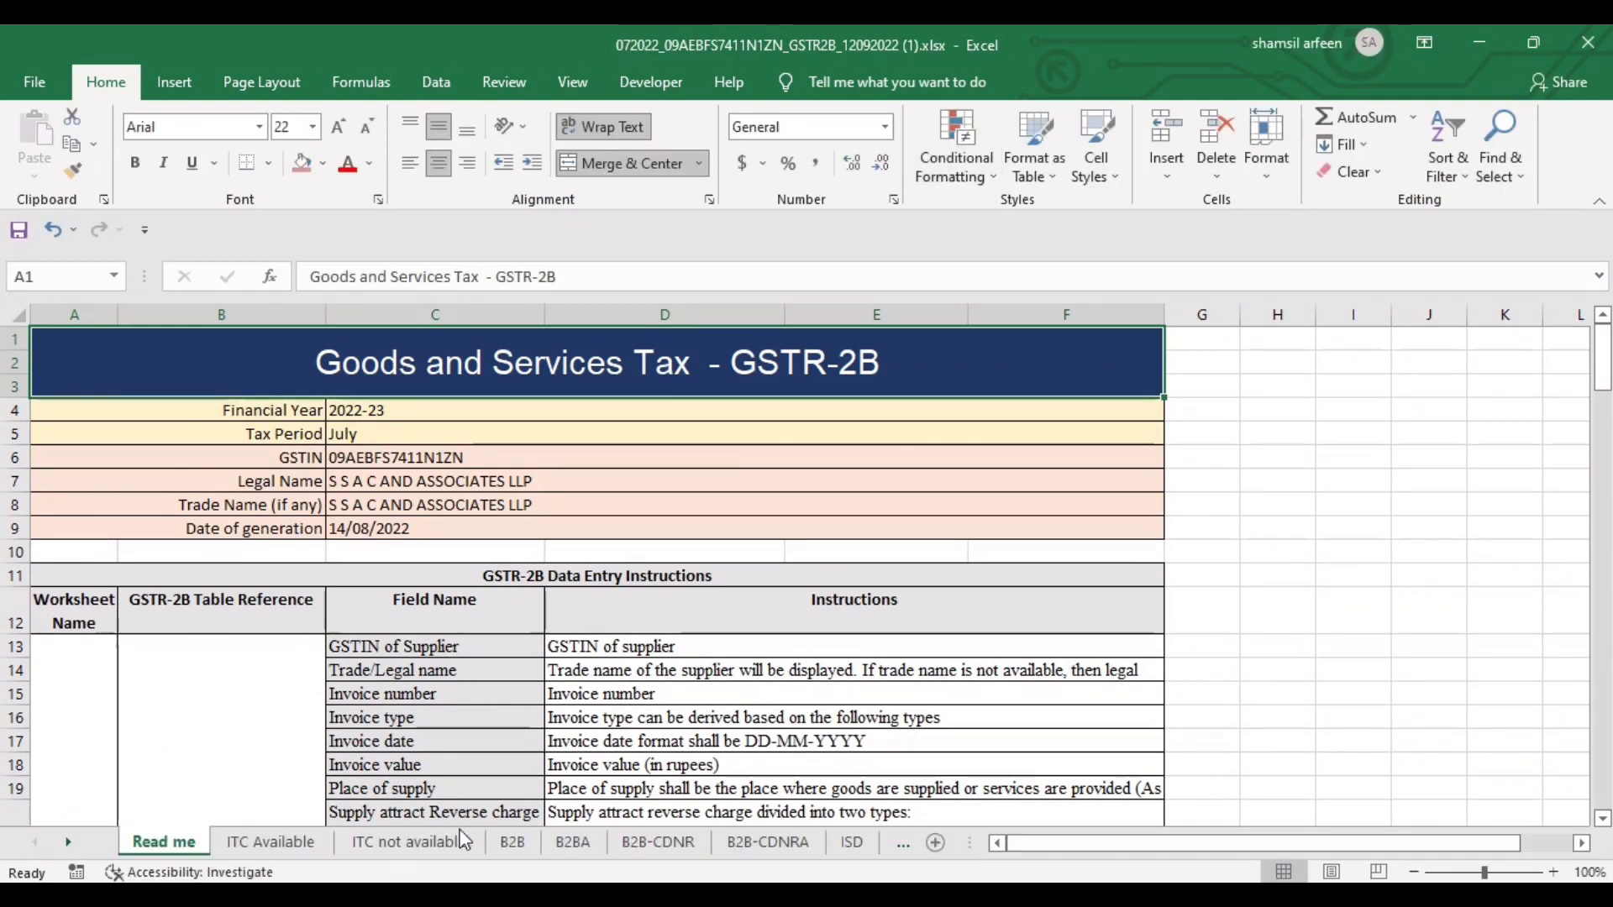
pyautogui.click(521, 849)
# Examine the supplier invoice rows on the B2B sheet of the downloaded GSTR-2B workbook
pyautogui.click(540, 765)
pyautogui.press('Left')
pyautogui.press('Left')
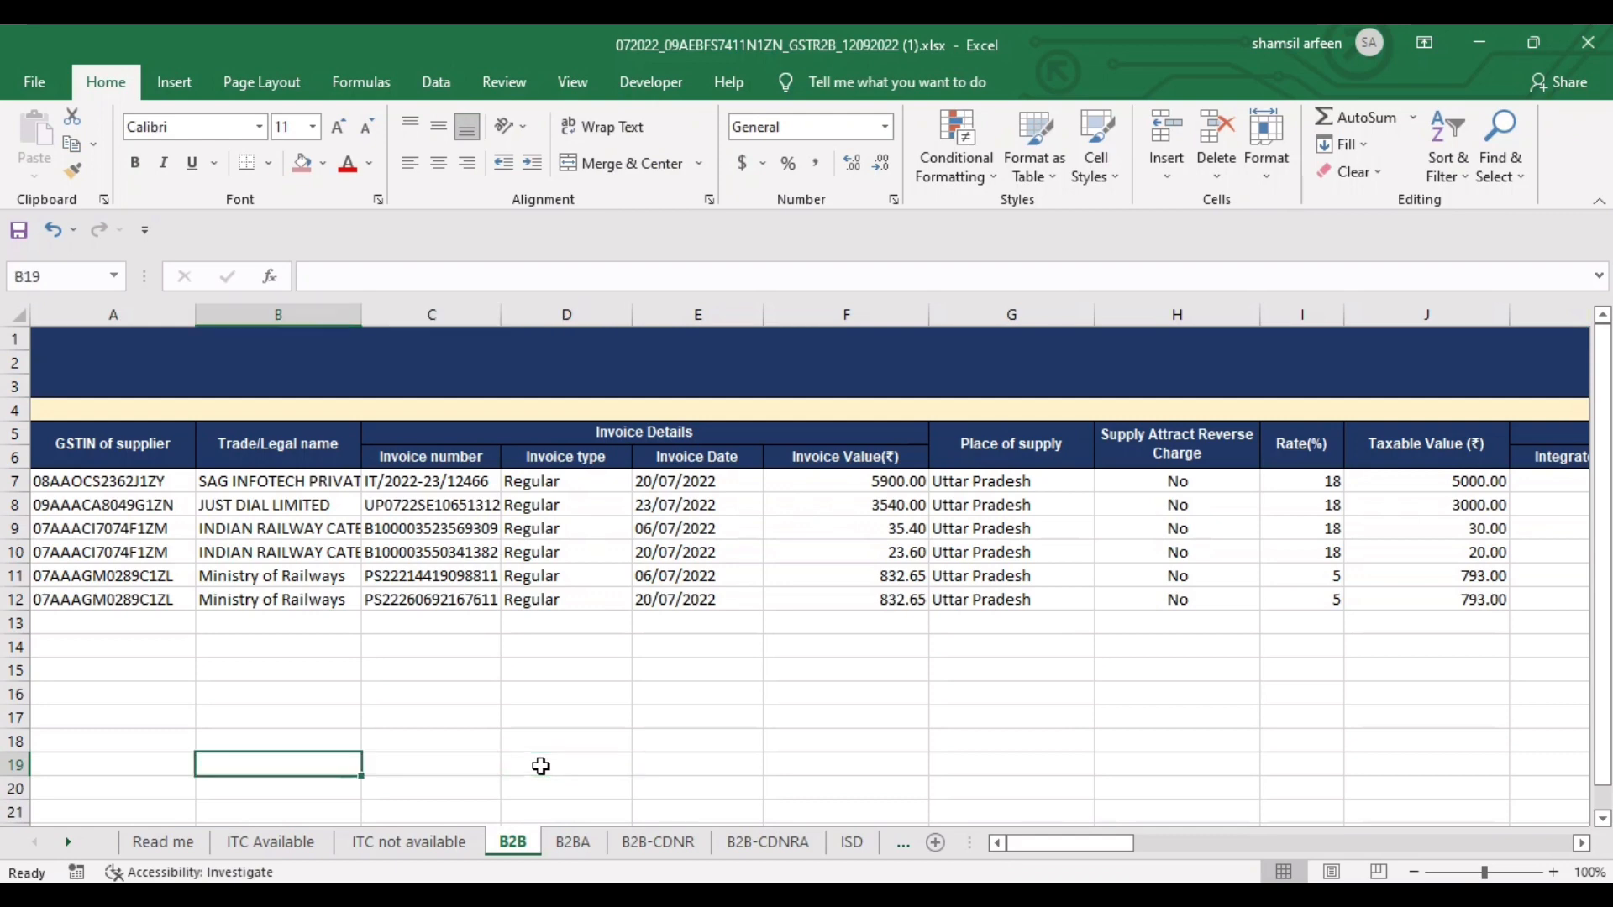
pyautogui.press('Left')
pyautogui.press('Up')
pyautogui.press('Up')
pyautogui.press('Up')
pyautogui.press('Up')
pyautogui.press('Up')
pyautogui.press('Up')
pyautogui.press('Up')
pyautogui.press('Up')
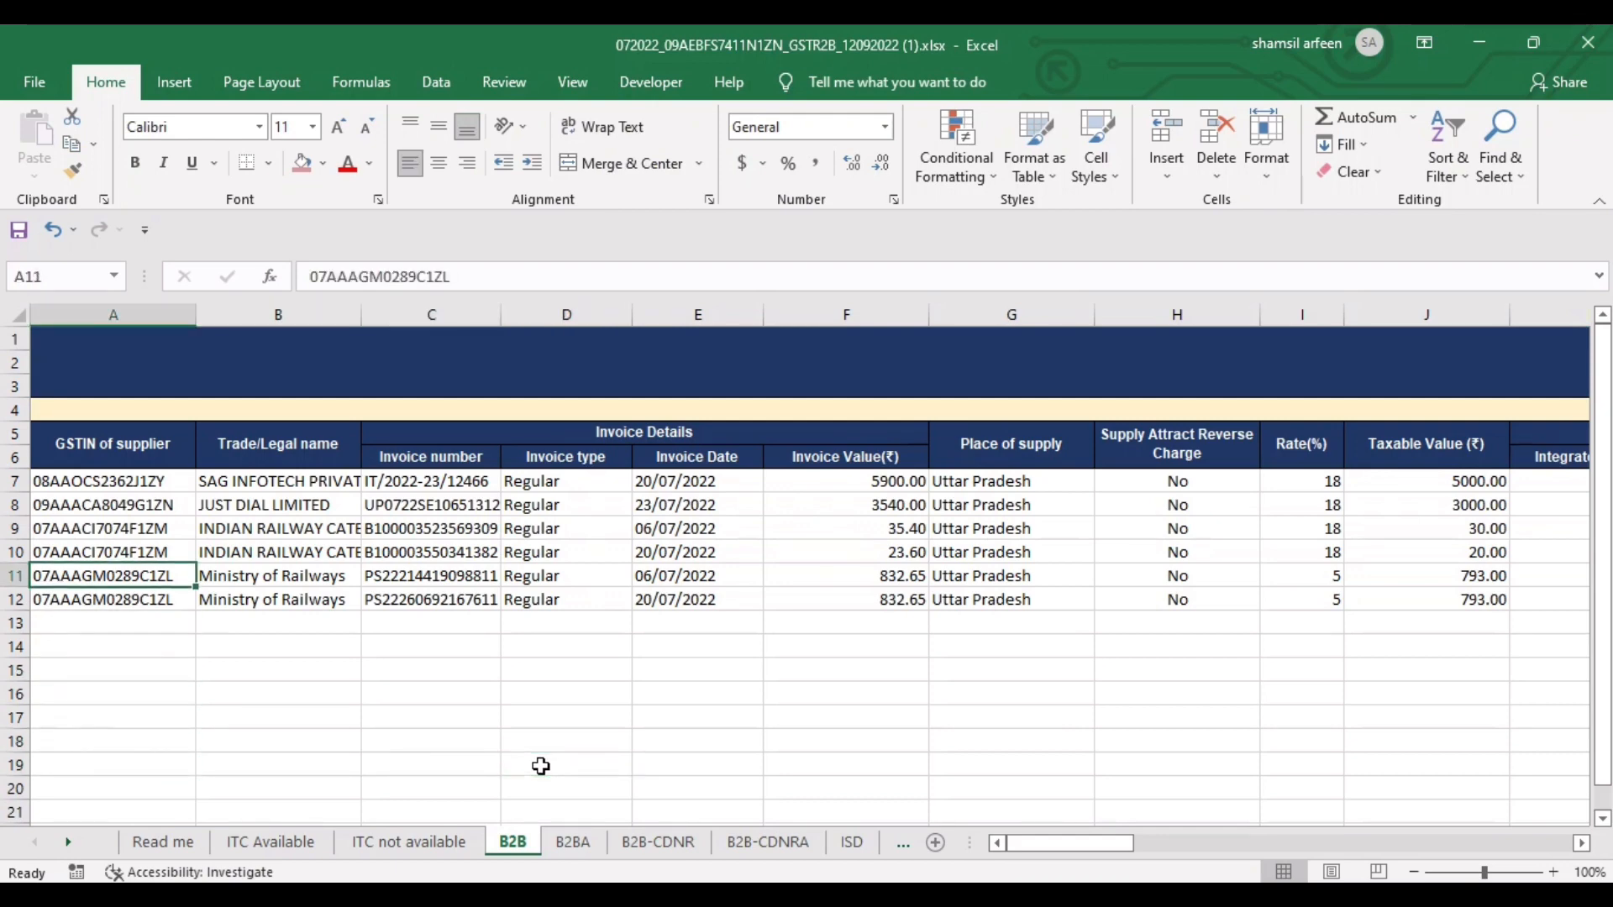
# Switch to GSTR 2B Reconcilion.xlsm and check the GSTR 2B sheet's column layout through Cess against the downloaded B2B data
pyautogui.hotkey('alt', 'Tab')
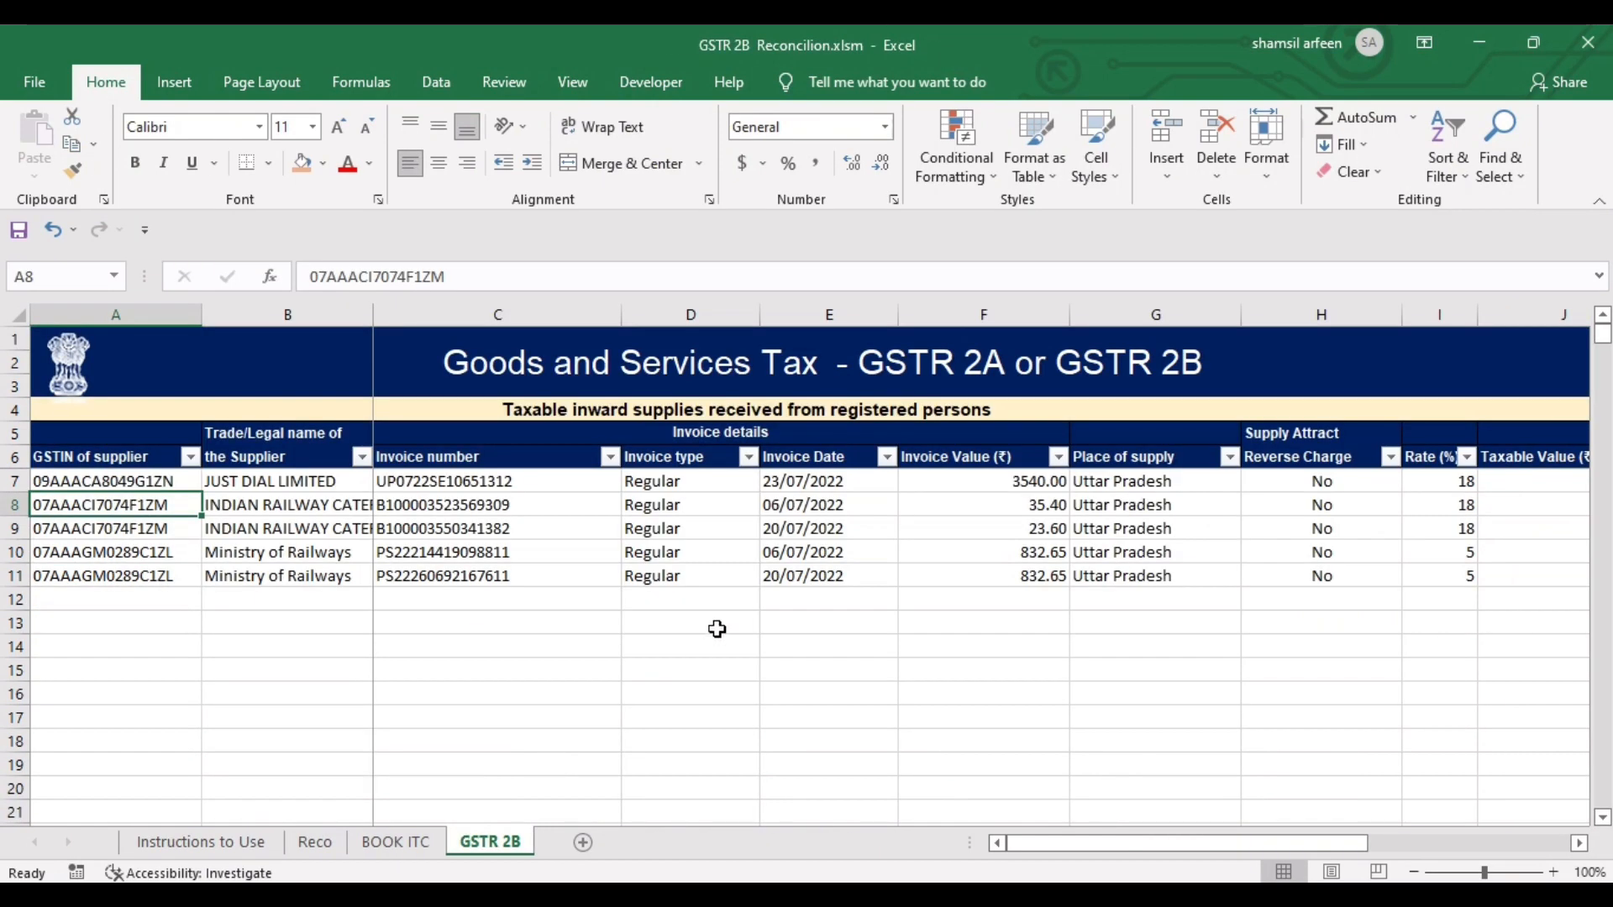
pyautogui.click(717, 629)
pyautogui.press('Left')
pyautogui.press('Left')
pyautogui.press('Left')
pyautogui.press('Up')
pyautogui.press('Up')
pyautogui.press('Up')
pyautogui.press('Up')
pyautogui.press('Up')
pyautogui.press('Right')
pyautogui.press('Right')
pyautogui.press('Right')
pyautogui.press('Right')
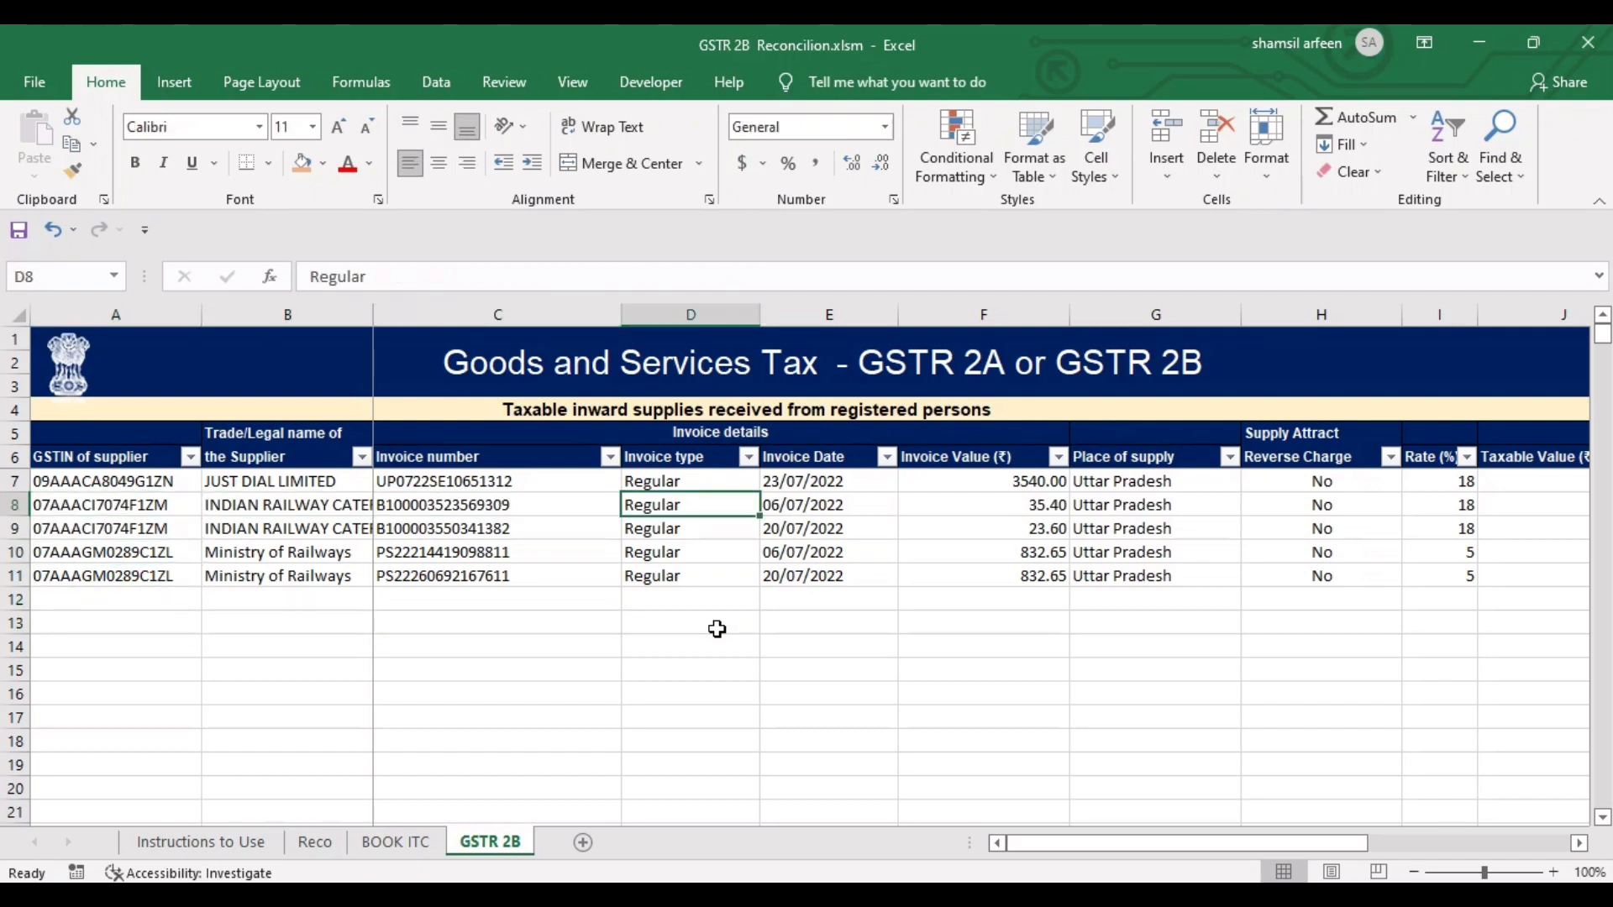
pyautogui.press('Right')
pyautogui.press('Right')
pyautogui.press('Right')
pyautogui.press('Left')
pyautogui.press('Left')
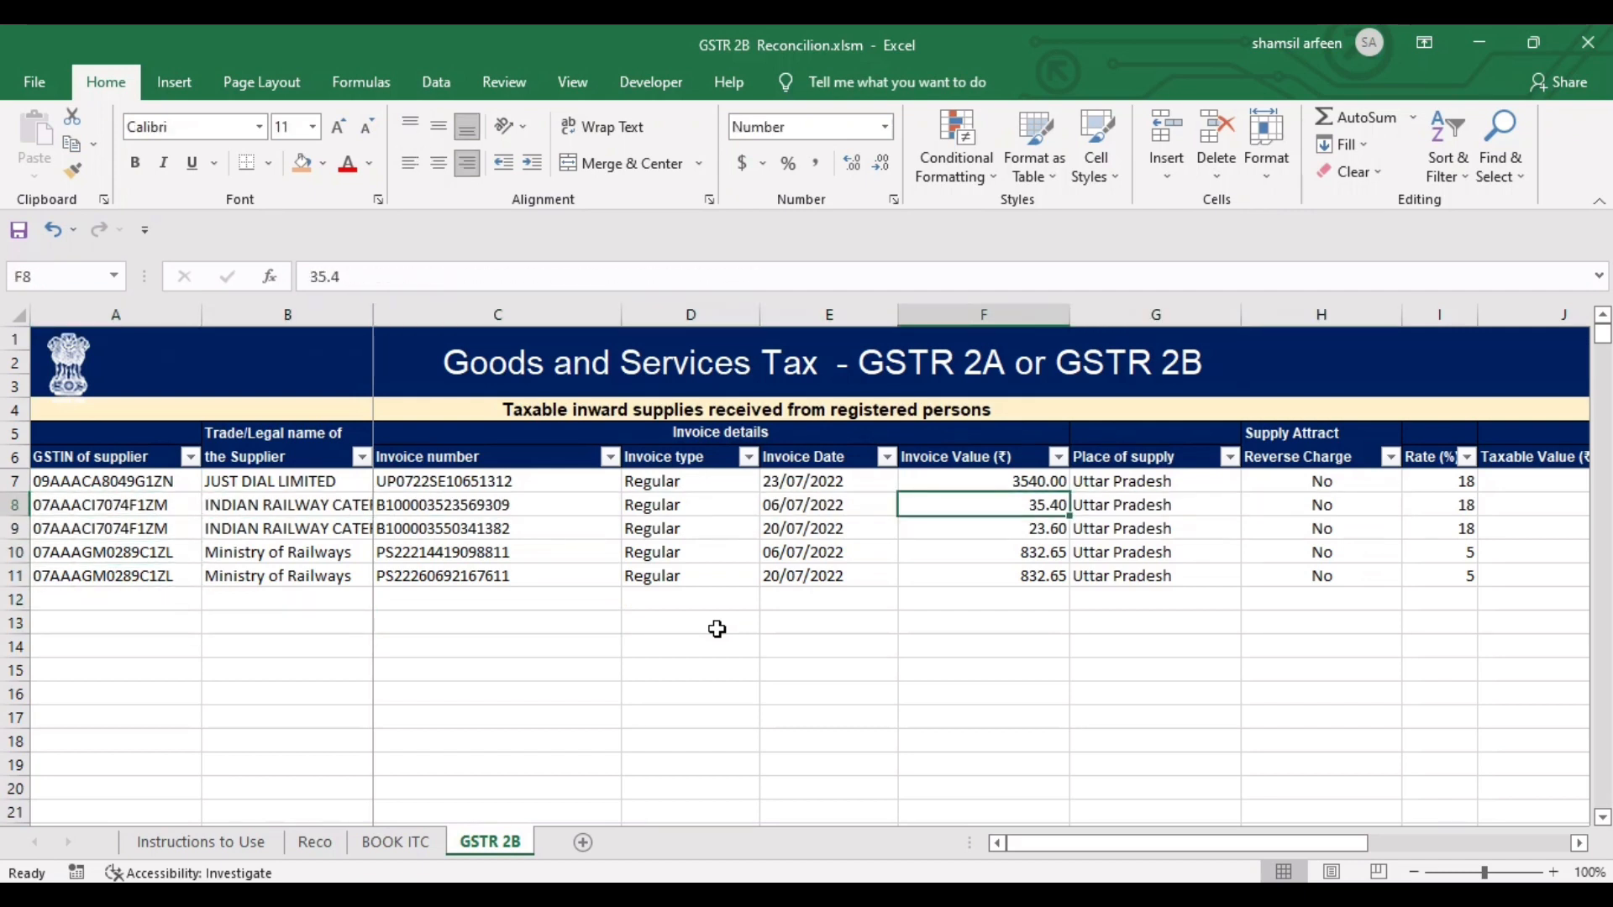
pyautogui.press('Right')
pyautogui.press('Right')
pyautogui.press('Right')
pyautogui.press('Right')
pyautogui.press('Right')
pyautogui.press('Right')
pyautogui.press('Right')
pyautogui.press('Right')
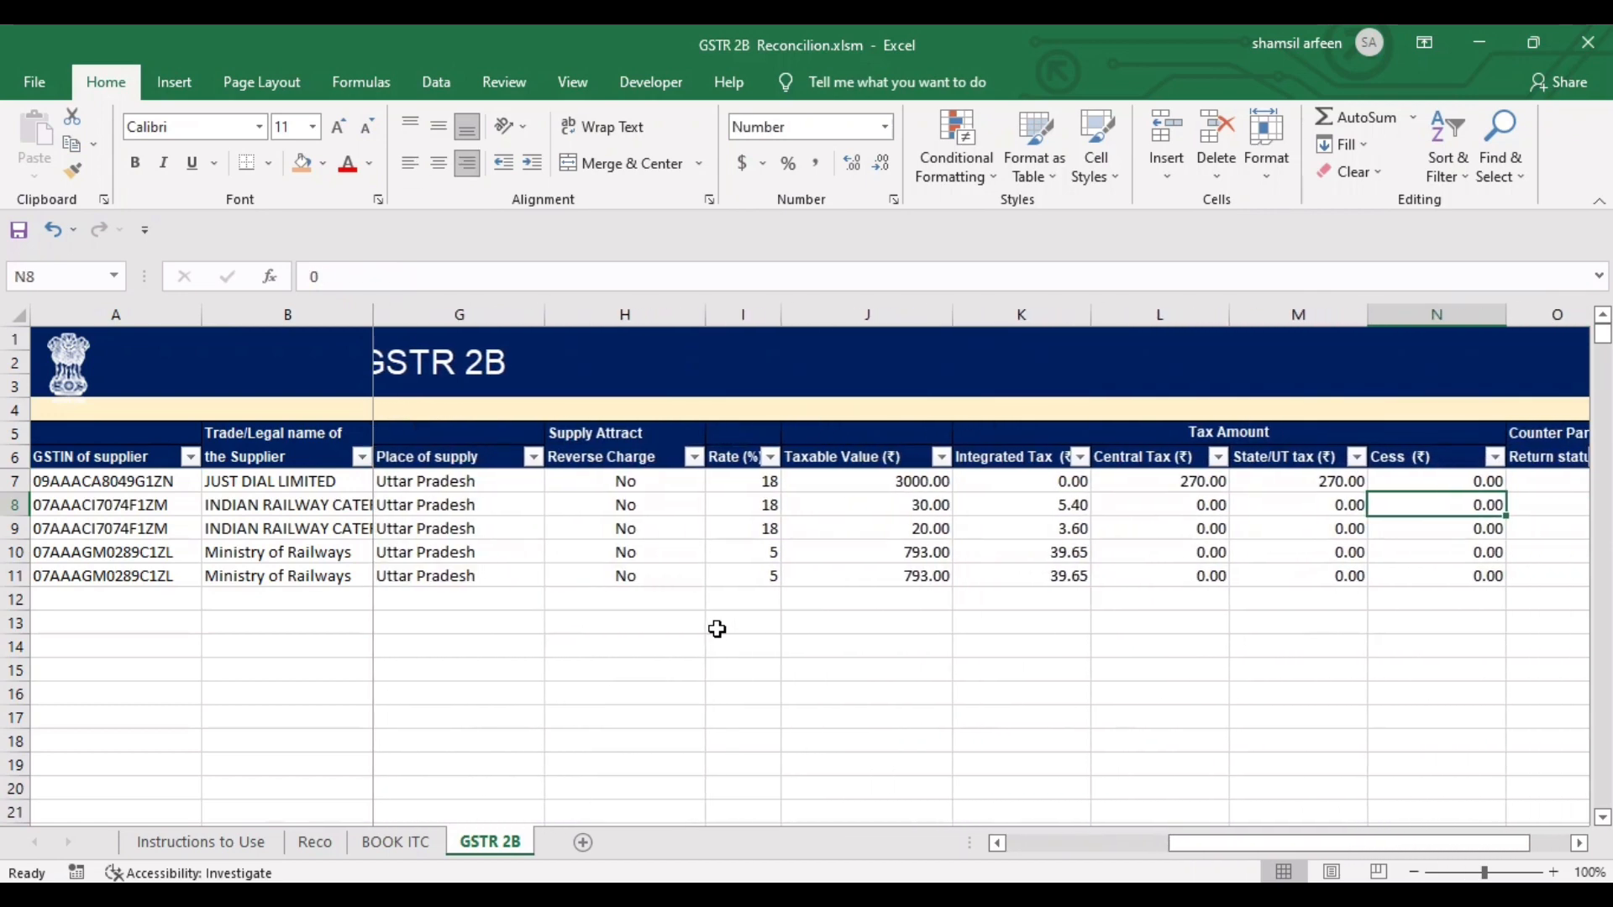
# Switch to the downloaded GSTR-2B workbook and select the B2B invoice data A7:N12, from GSTIN of supplier through Cess
pyautogui.hotkey('alt', 'Tab')
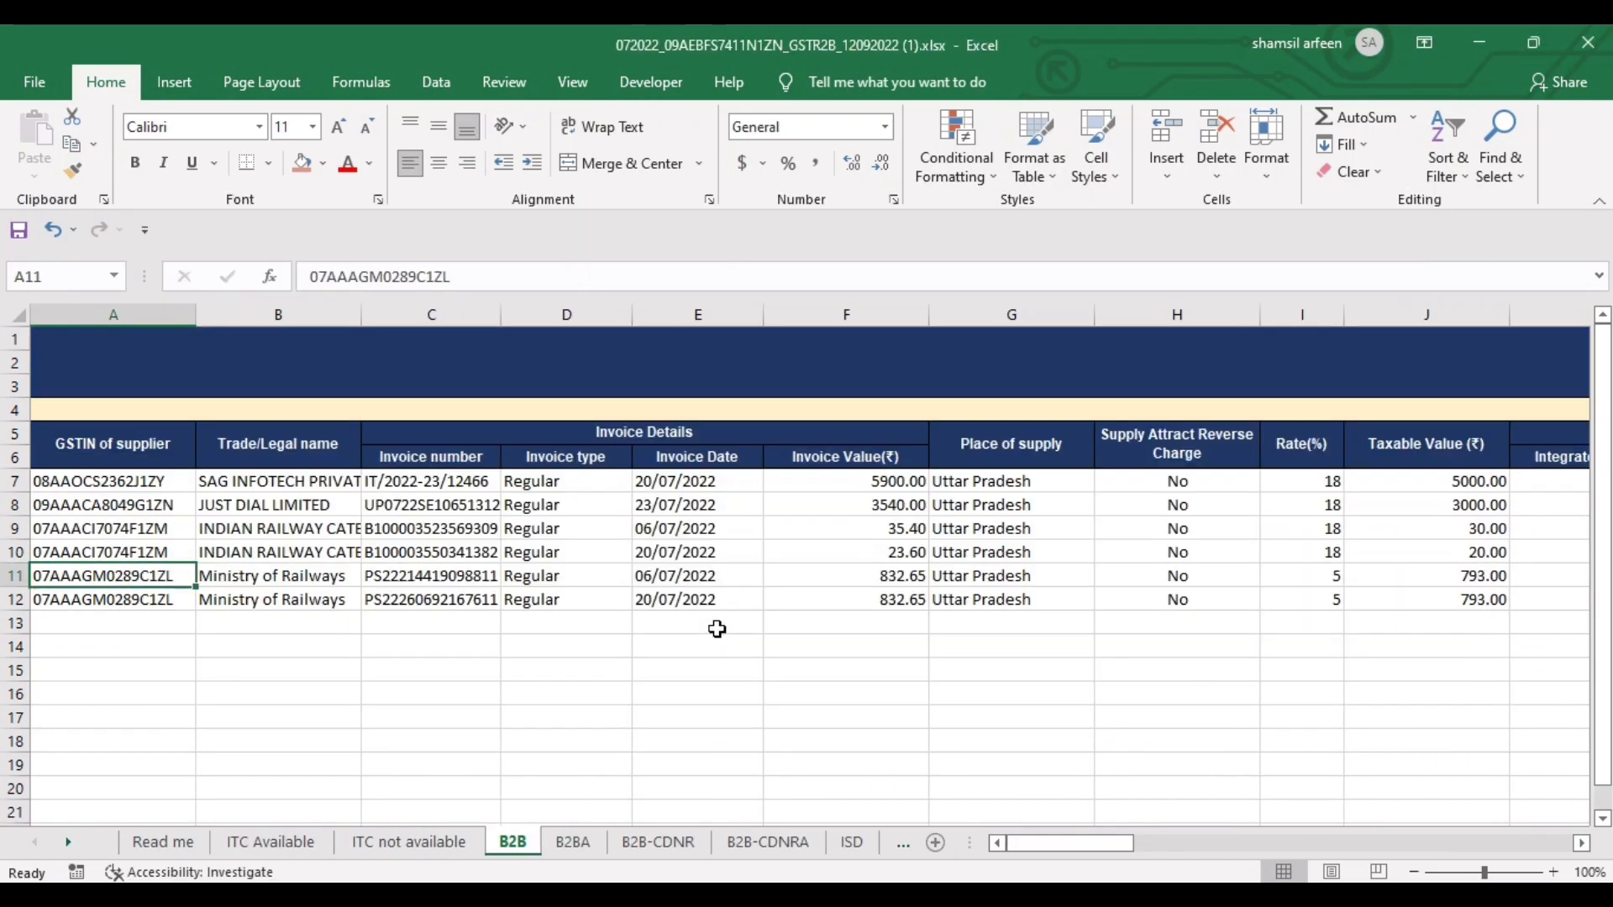
pyautogui.press('Up')
pyautogui.press('Up')
pyautogui.press('Up')
pyautogui.press('Up')
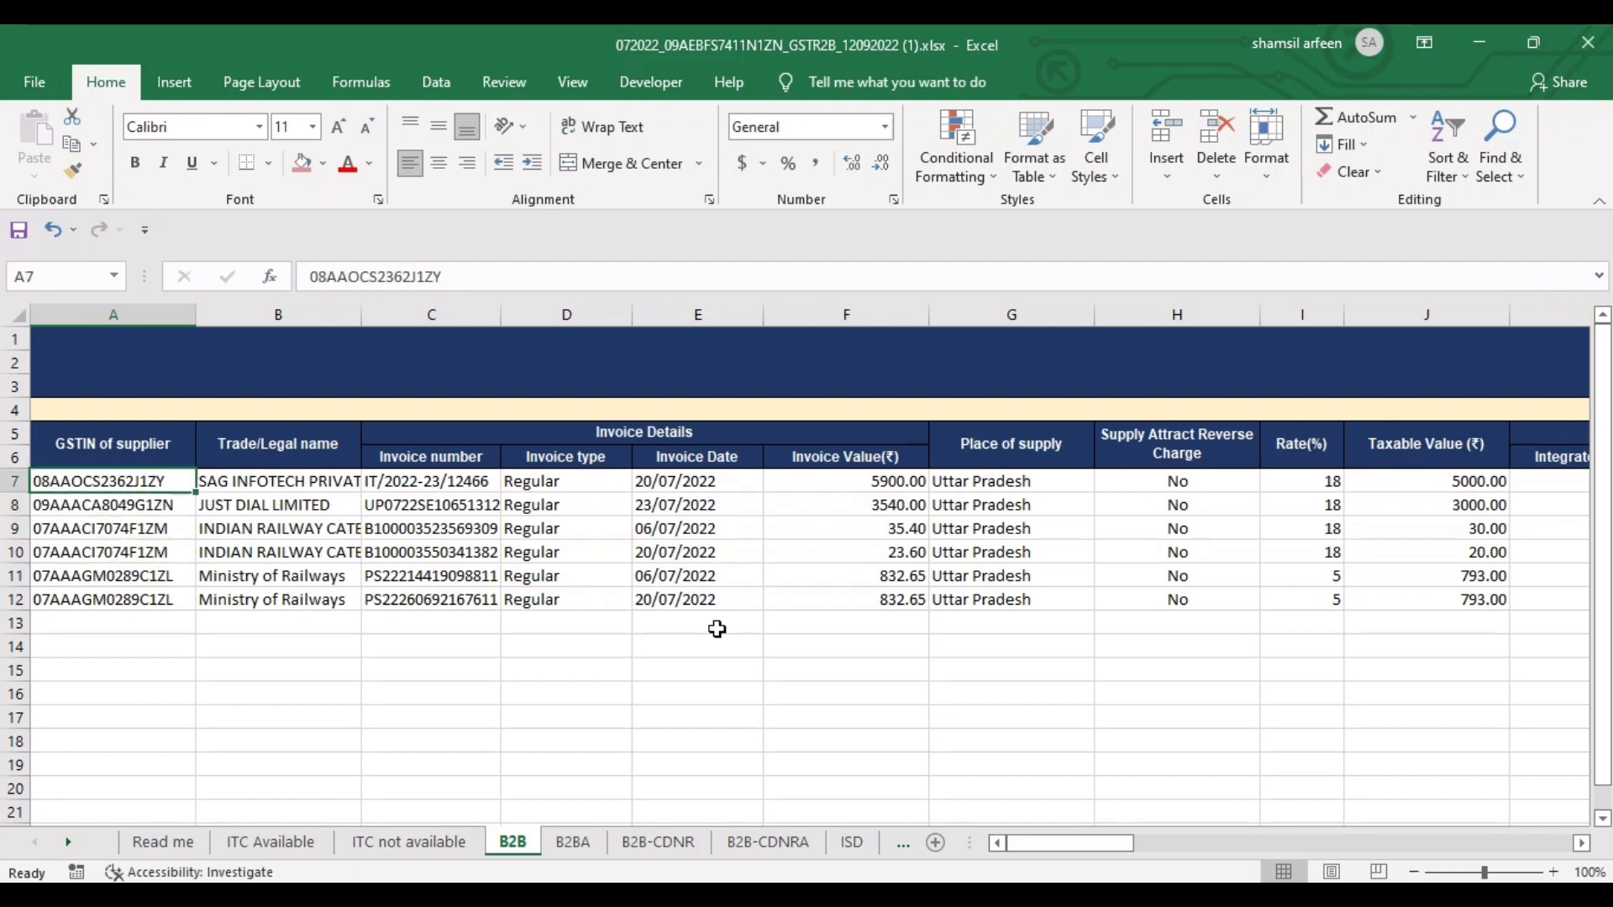
pyautogui.hotkey('shift', 'Down')
pyautogui.hotkey('shift', 'Down')
pyautogui.hotkey('shift', 'Down')
pyautogui.hotkey('shift', 'Down')
pyautogui.hotkey('shift', 'Down')
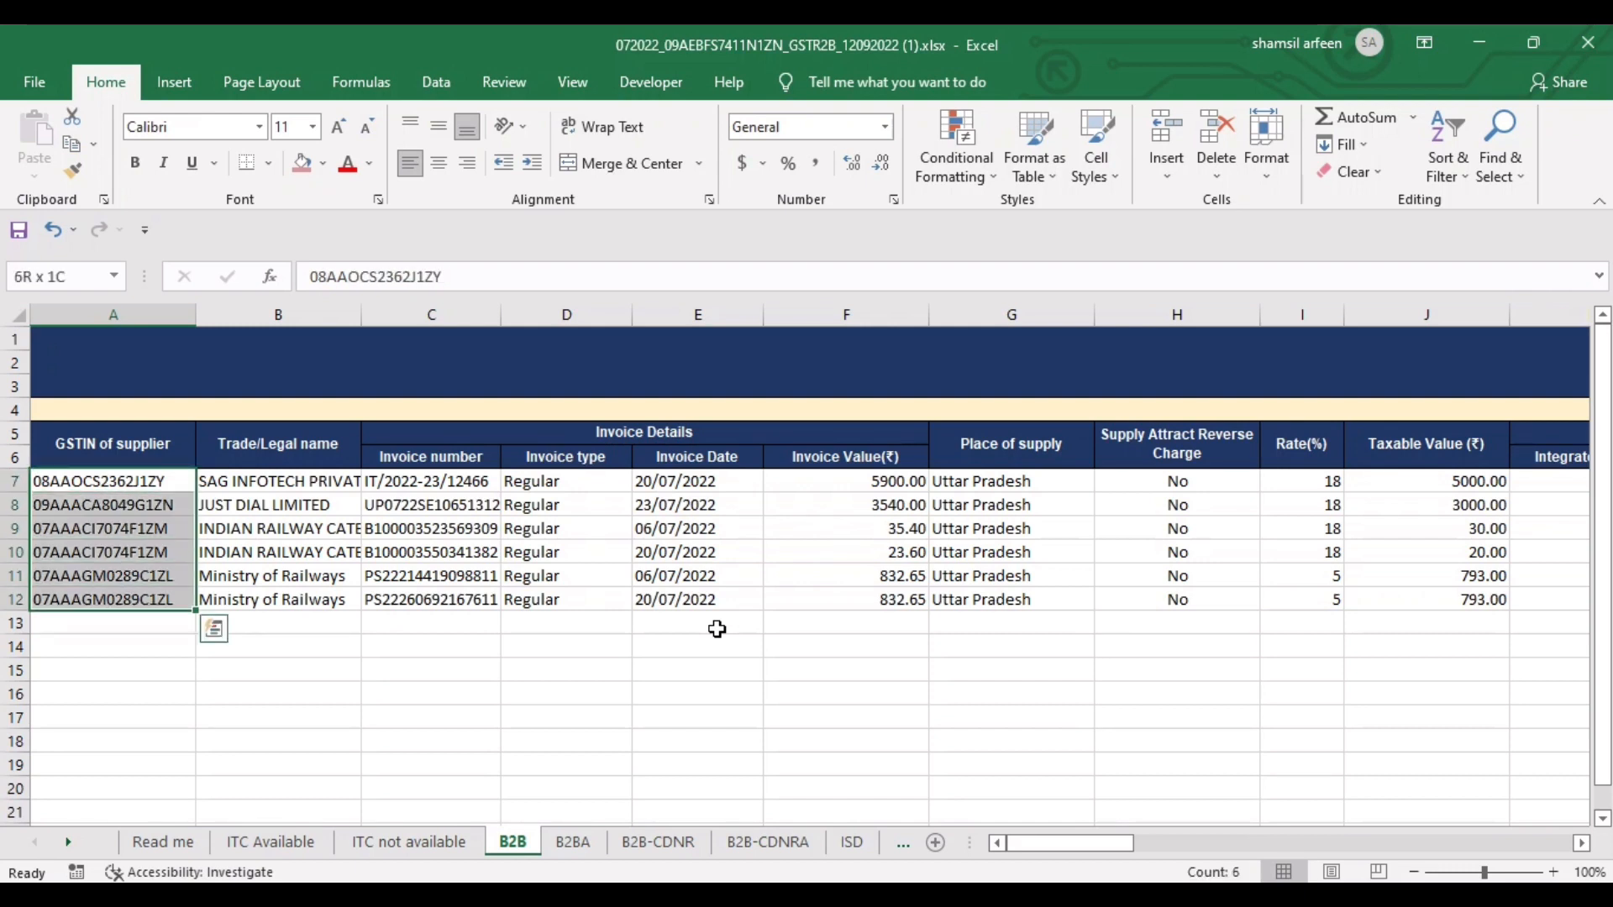
pyautogui.hotkey('shift', 'Right')
pyautogui.hotkey('shift', 'Right')
pyautogui.hotkey('shift', 'Right')
pyautogui.hotkey('shift', 'Right')
pyautogui.hotkey('shift', 'Right')
pyautogui.hotkey('shift', 'Right')
pyautogui.hotkey('shift', 'Right')
pyautogui.hotkey('shift', 'Right')
pyautogui.hotkey('shift', 'Right')
pyautogui.hotkey('shift', 'Right')
pyautogui.hotkey('shift', 'Right')
pyautogui.hotkey('shift', 'Right')
pyautogui.hotkey('shift', 'Right')
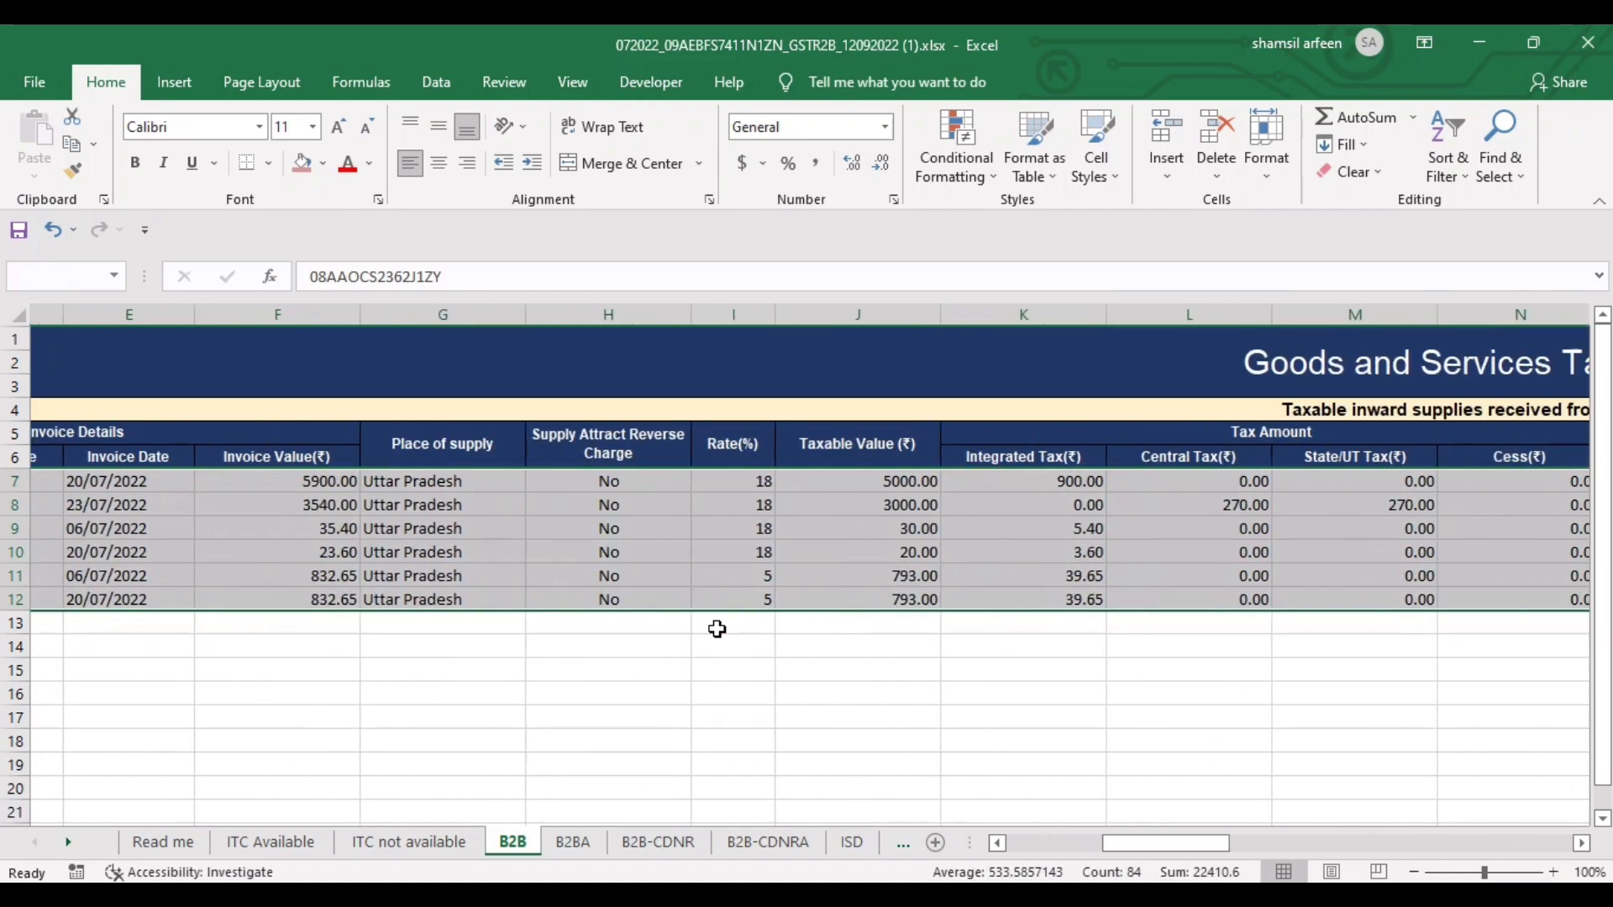
pyautogui.hotkey('shift', 'Right')
pyautogui.hotkey('shift', 'Right')
pyautogui.hotkey('shift', 'Right')
pyautogui.hotkey('shift', 'Left')
pyautogui.hotkey('shift', 'Left')
pyautogui.hotkey('shift', 'Left')
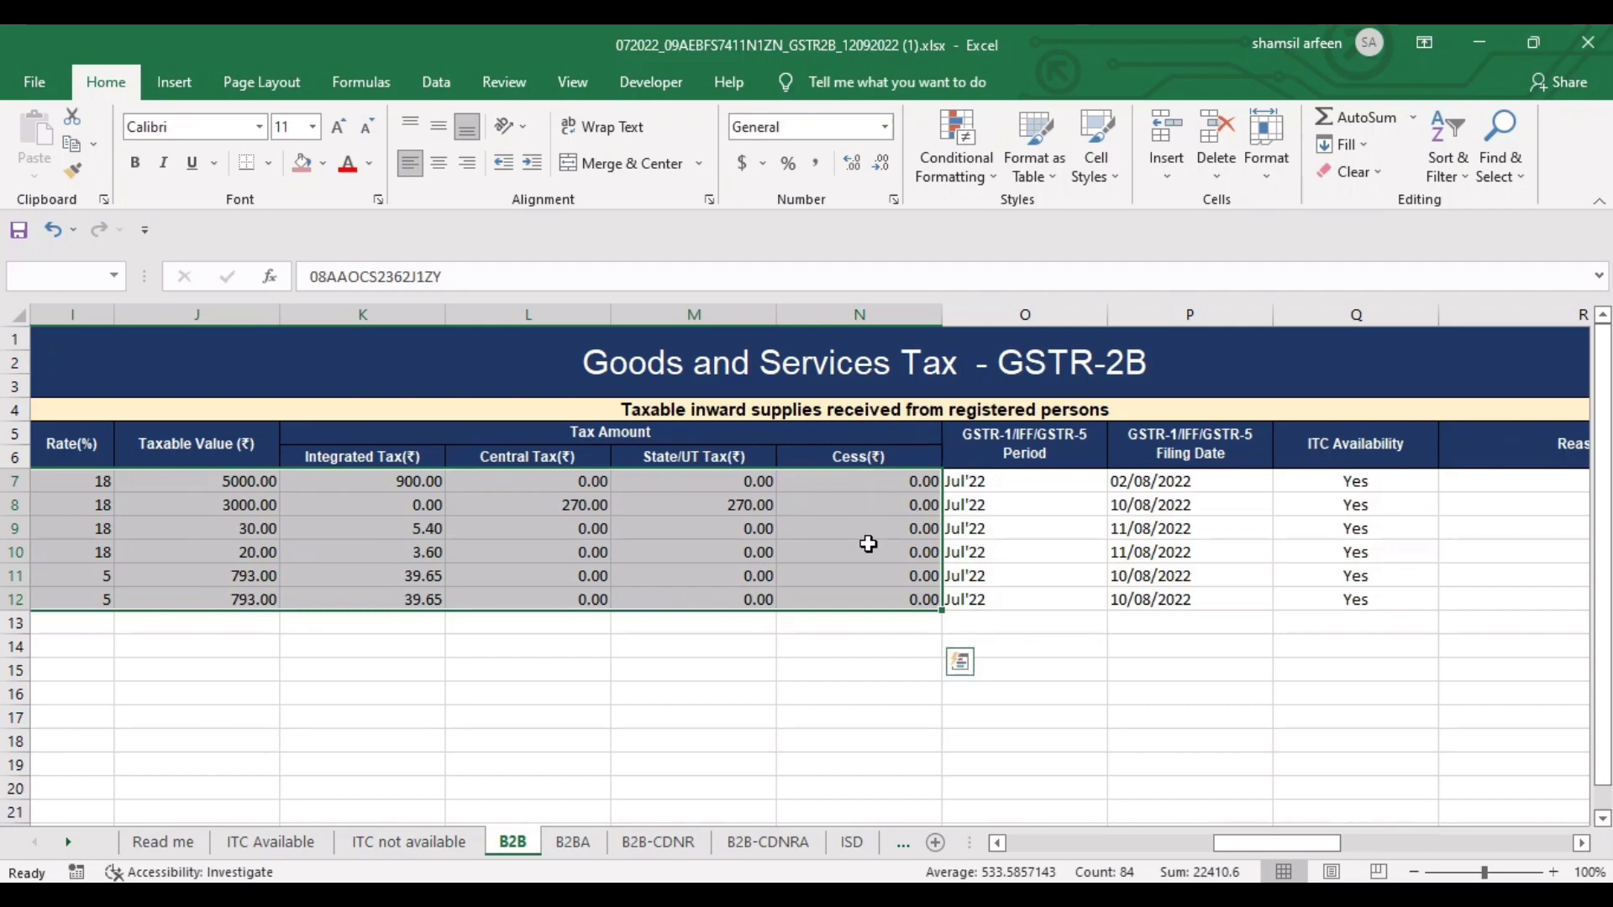
# Switch to GSTR 2B Reconcilion.xlsm and review the invoice rows on the GSTR 2B sheet across all columns
pyautogui.hotkey('alt', 'Tab')
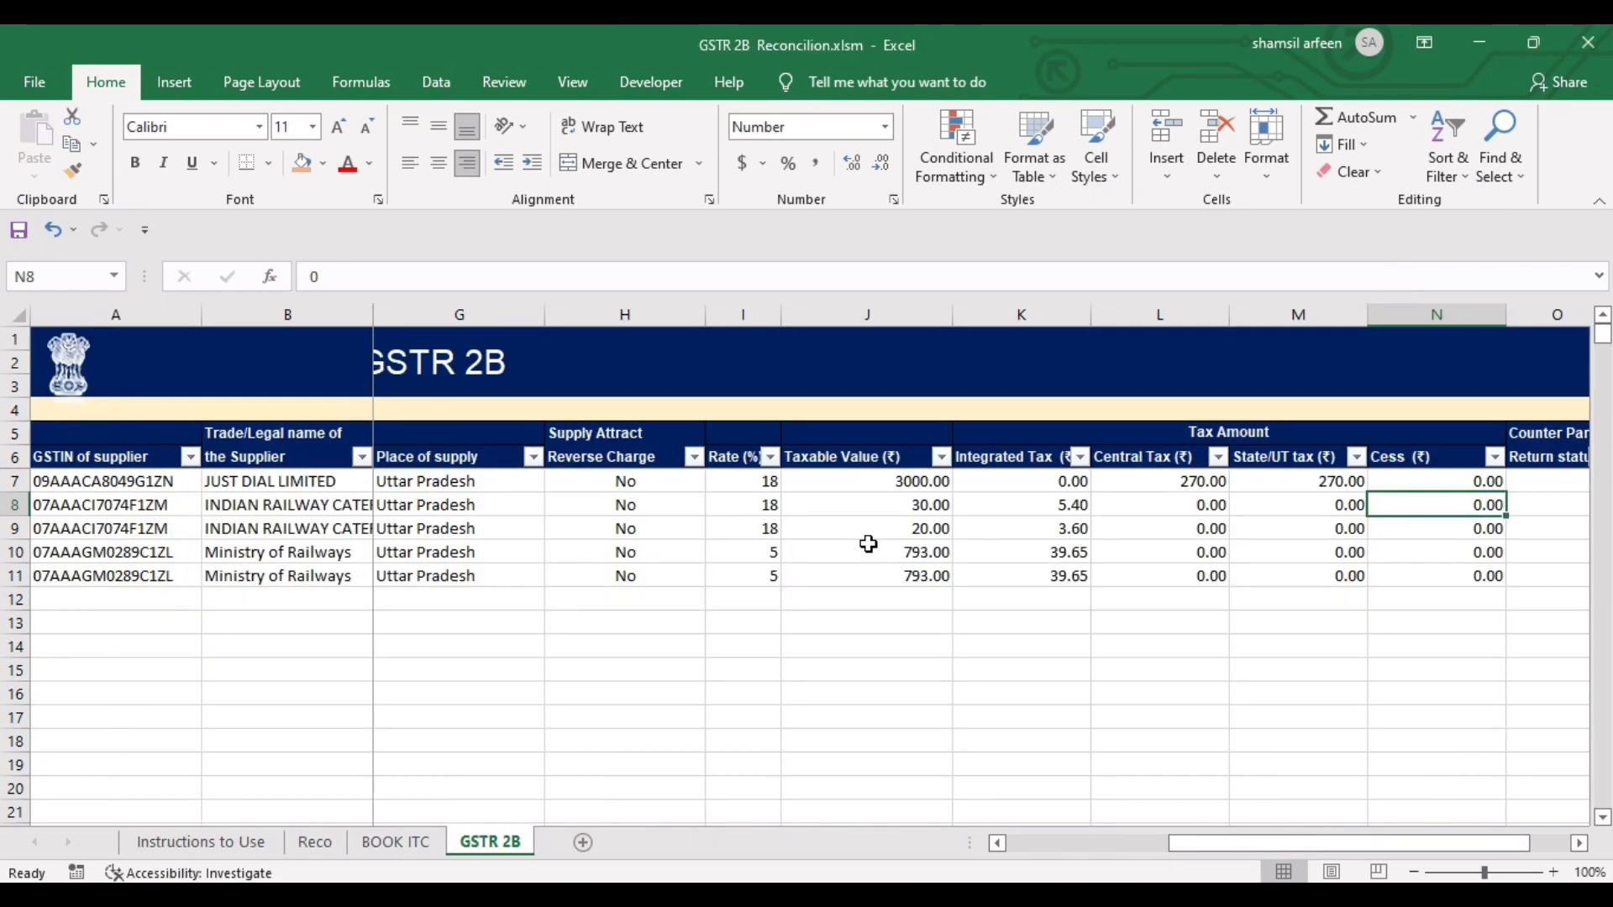
pyautogui.click(159, 474)
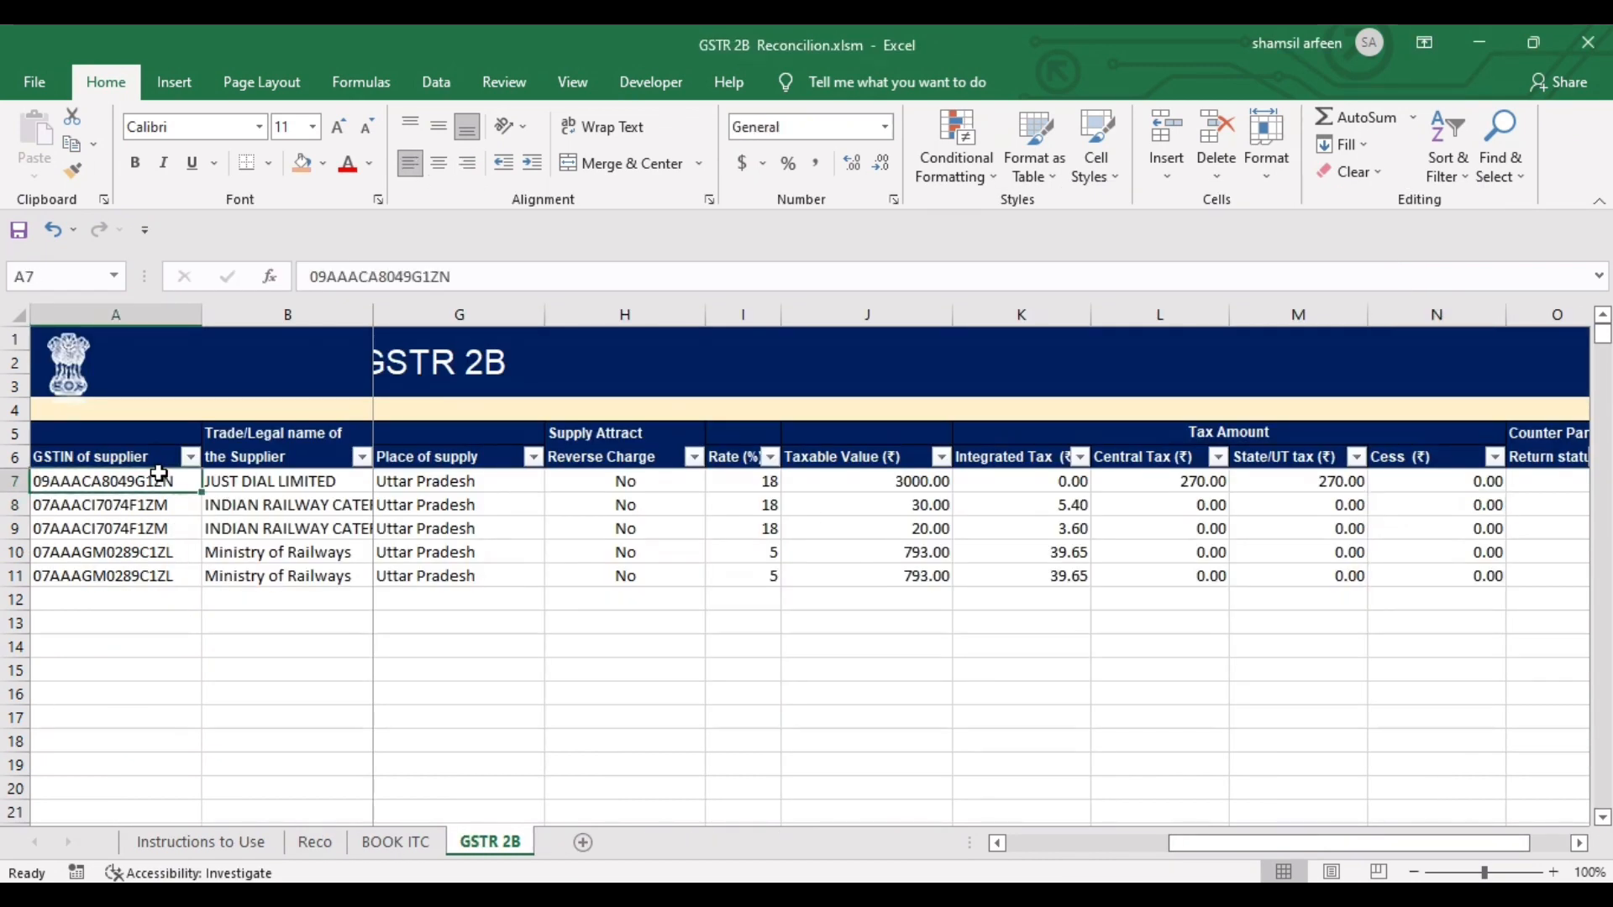
pyautogui.press('Right')
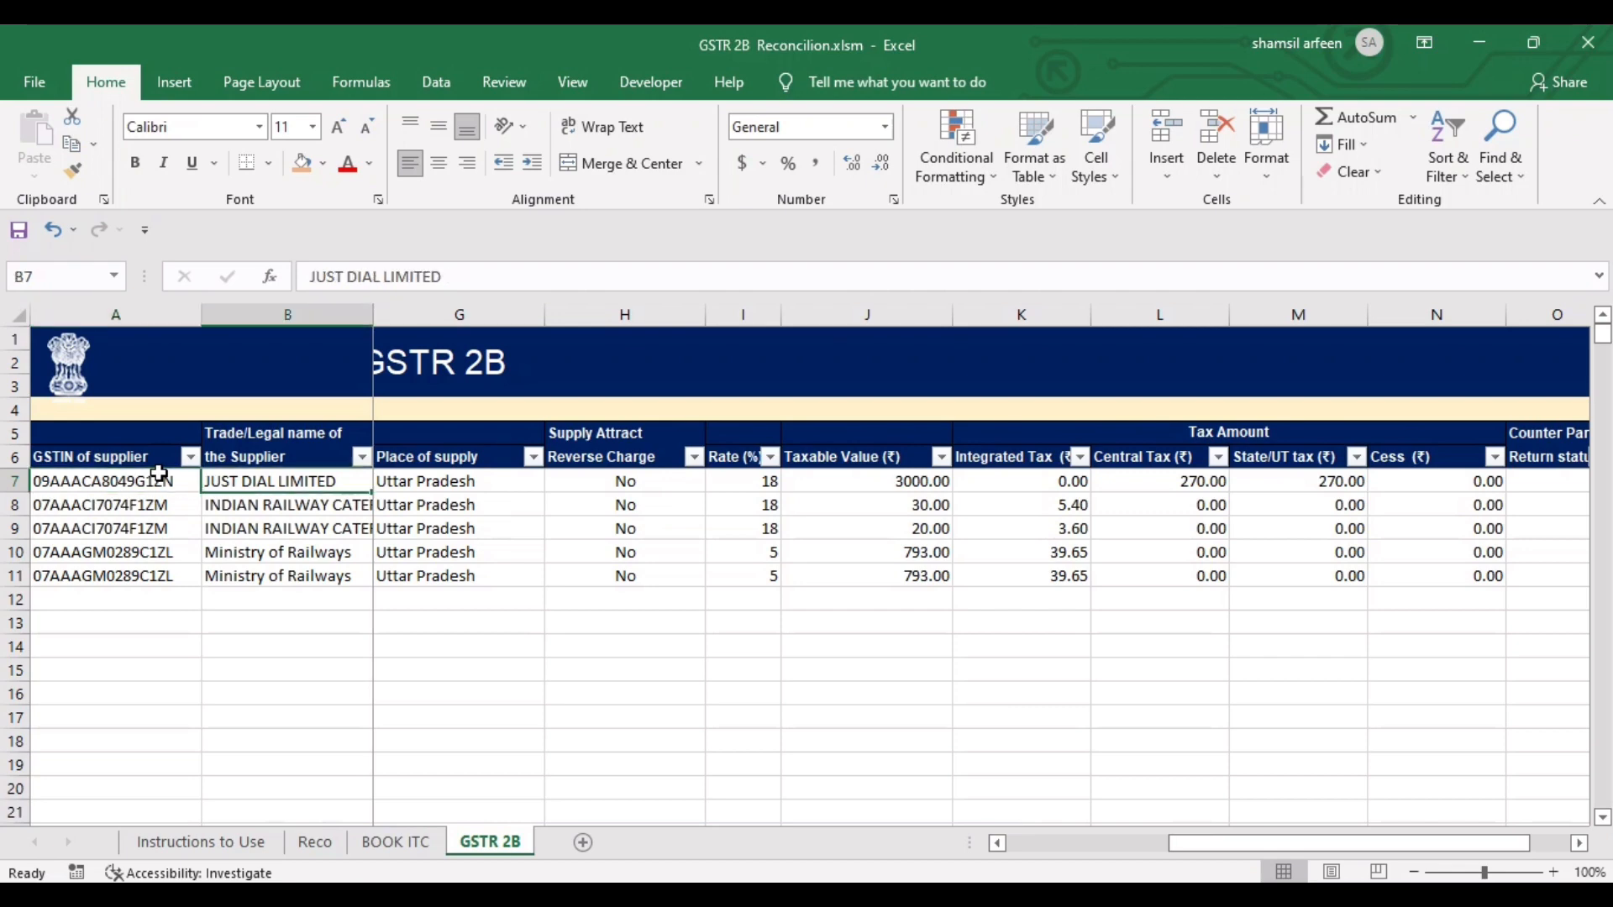
pyautogui.press('Right')
pyautogui.press('Right')
pyautogui.press('Right')
pyautogui.press('Right')
pyautogui.press('Right')
pyautogui.press('Right')
pyautogui.press('Right')
pyautogui.press('Right')
pyautogui.press('Right')
pyautogui.press('Right')
pyautogui.press('Right')
pyautogui.press('Left')
pyautogui.press('Left')
pyautogui.press('Left')
pyautogui.press('Down')
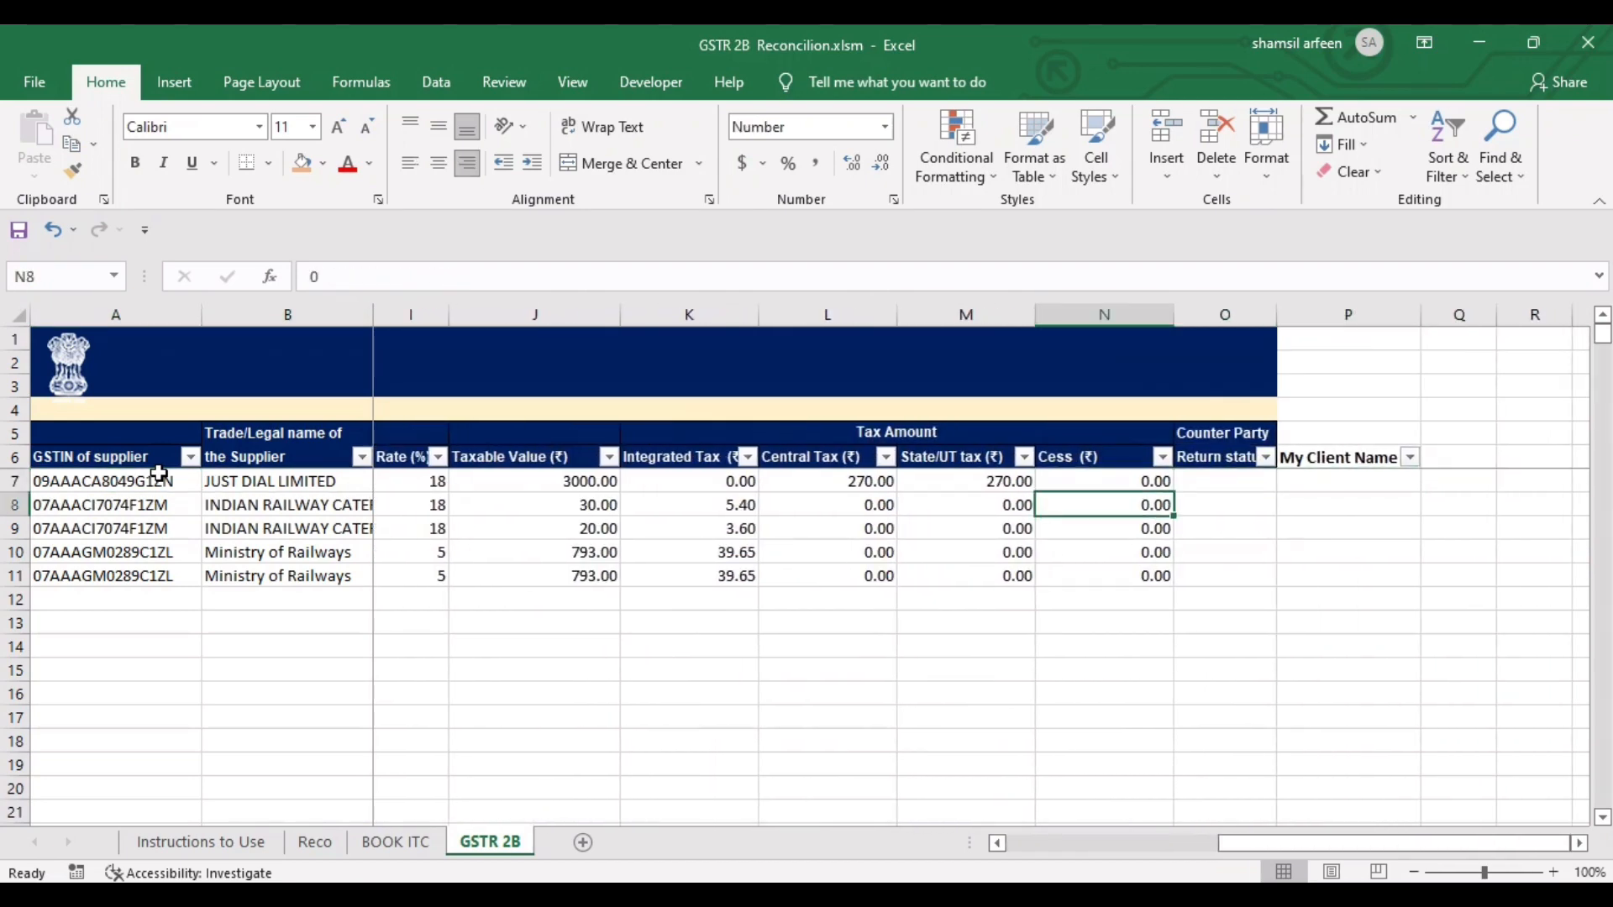
pyautogui.press('Down')
pyautogui.press('Down')
pyautogui.press('Down')
pyautogui.press('Left')
pyautogui.press('Left')
pyautogui.press('Left')
pyautogui.press('Left')
pyautogui.press('Left')
pyautogui.press('Left')
pyautogui.press('Left')
pyautogui.press('Left')
pyautogui.press('Left')
pyautogui.press('Left')
pyautogui.press('Left')
pyautogui.press('Left')
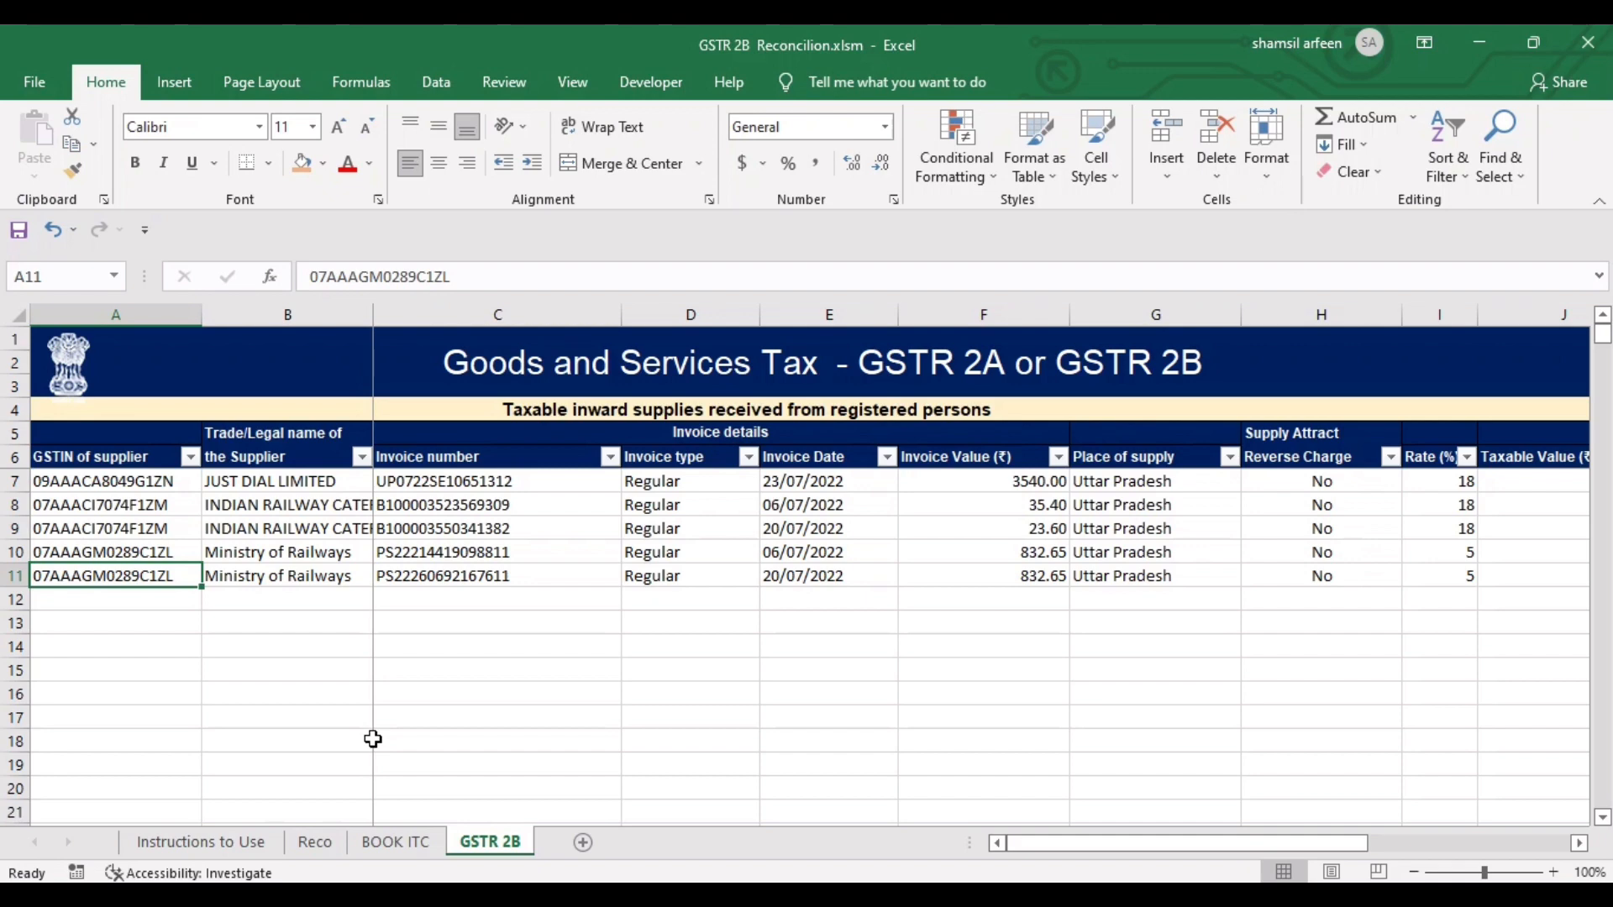
# Go to the BOOK ITC sheet and examine its columns, including client name, invoice number and taxable value
pyautogui.click(413, 841)
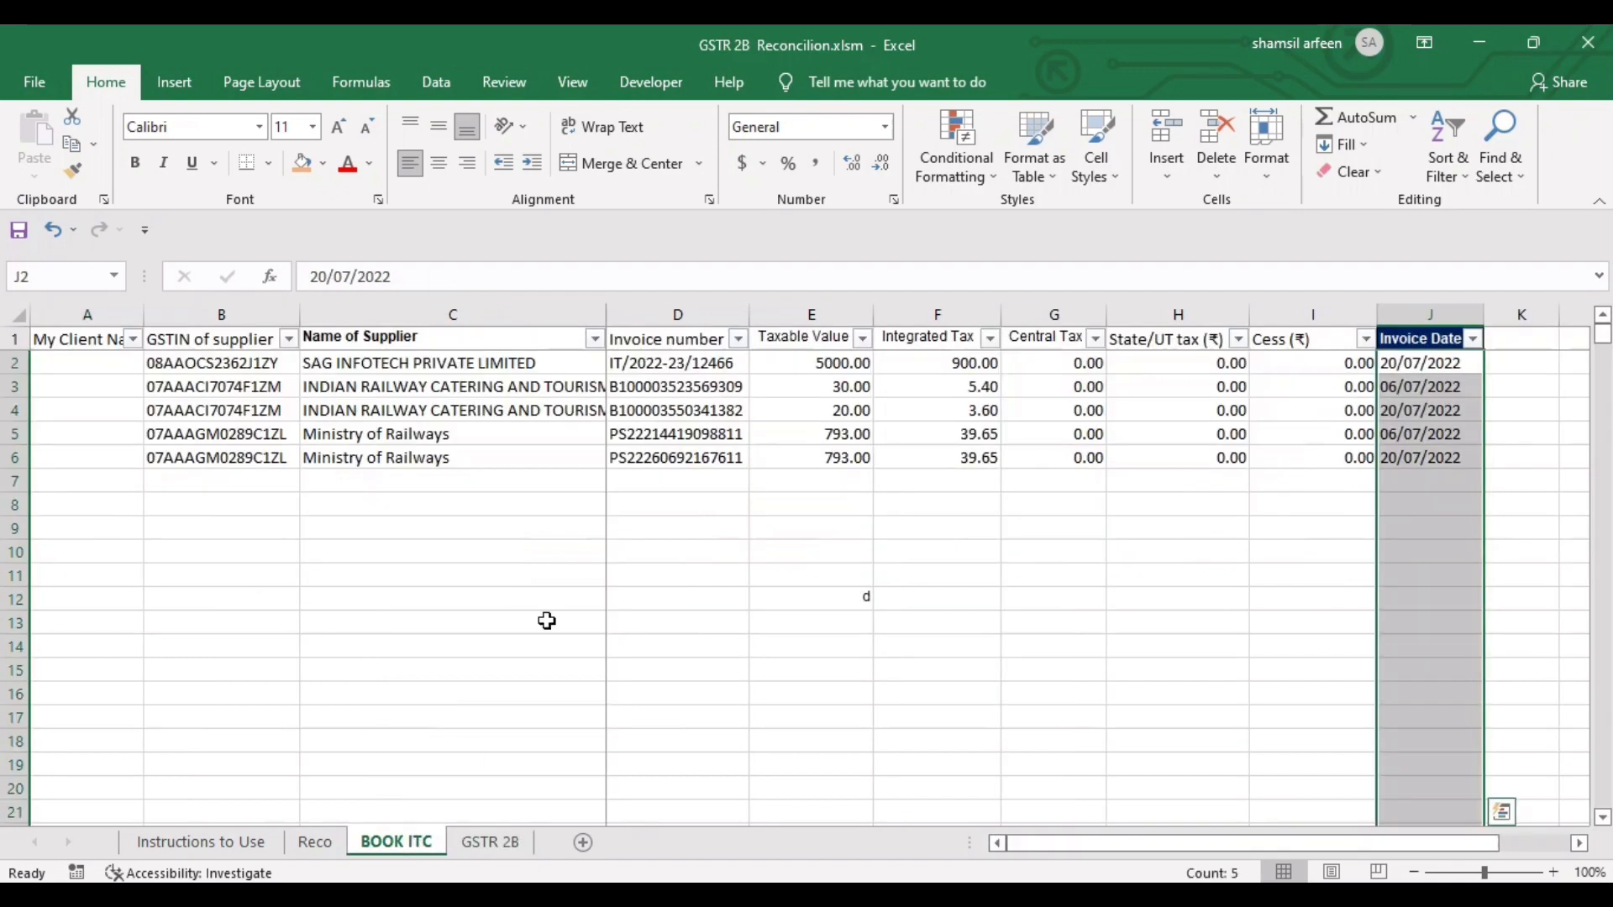
pyautogui.click(563, 583)
pyautogui.press('Left')
pyautogui.press('Left')
pyautogui.press('Up')
pyautogui.press('Up')
pyautogui.press('Up')
pyautogui.press('Up')
pyautogui.press('Up')
pyautogui.press('Up')
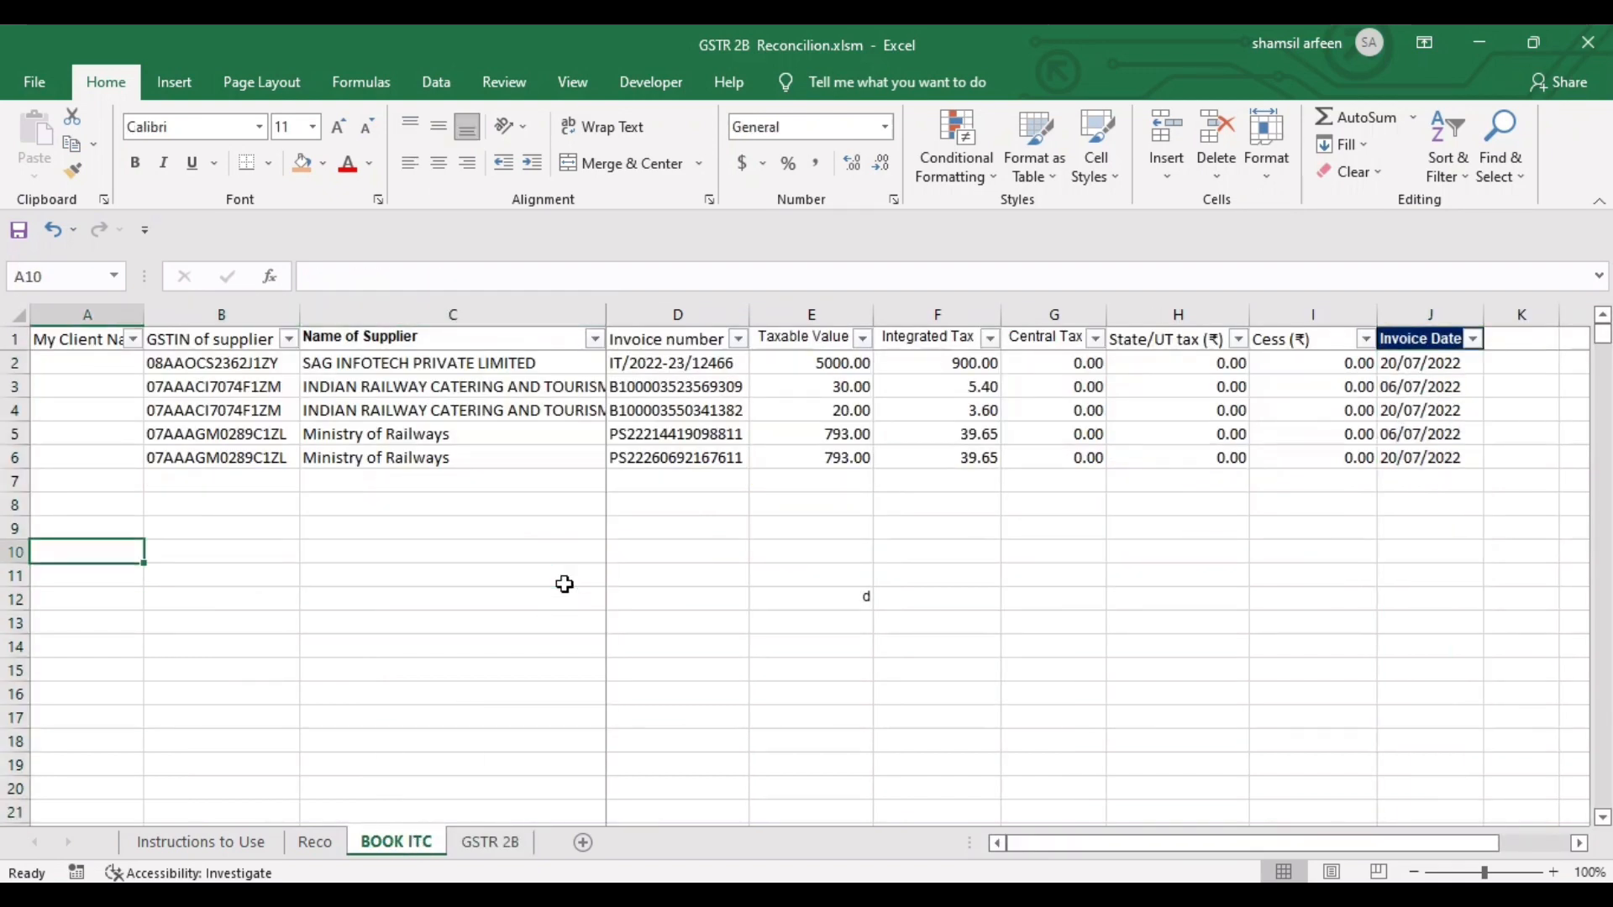
pyautogui.press('Up')
pyautogui.press('Up')
pyautogui.press('Up')
pyautogui.press('Up')
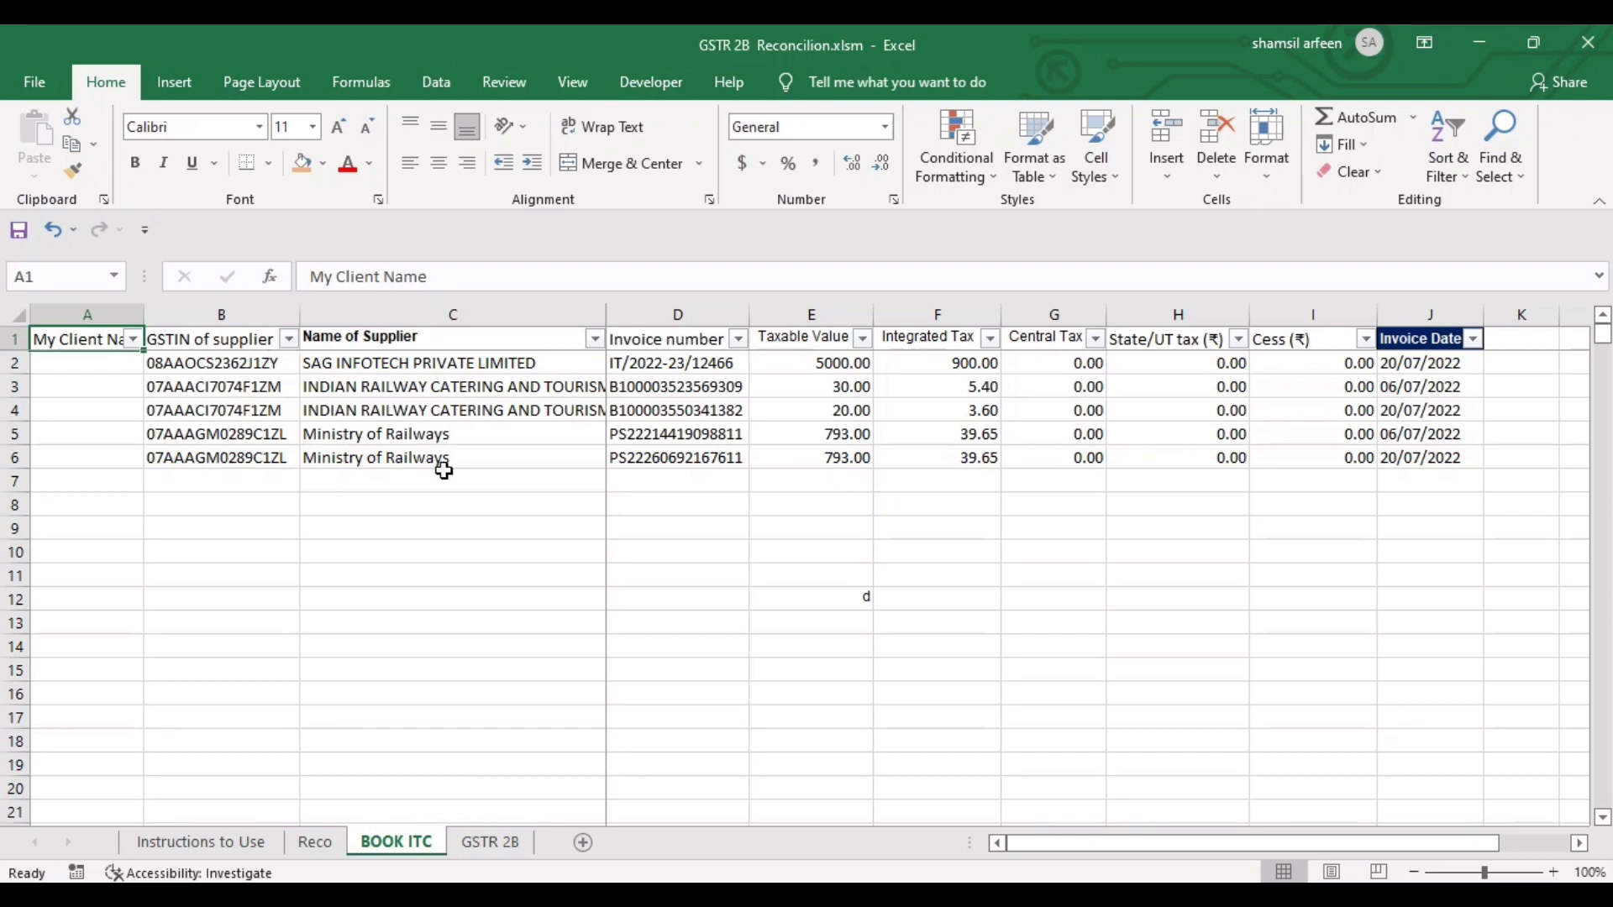
pyautogui.click(689, 382)
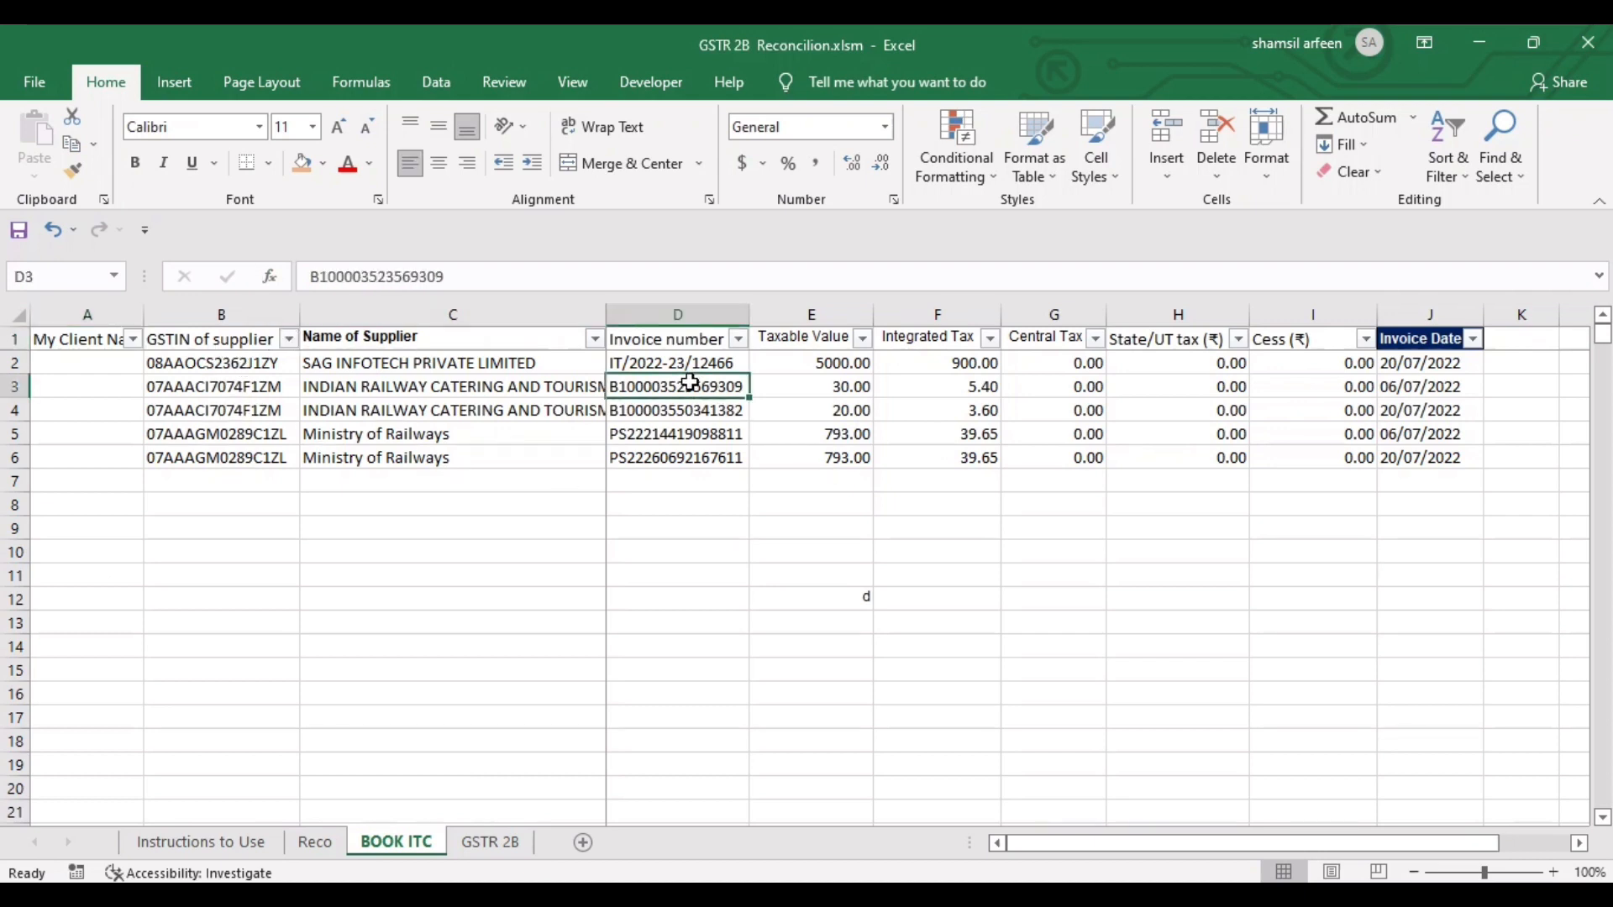
pyautogui.click(831, 367)
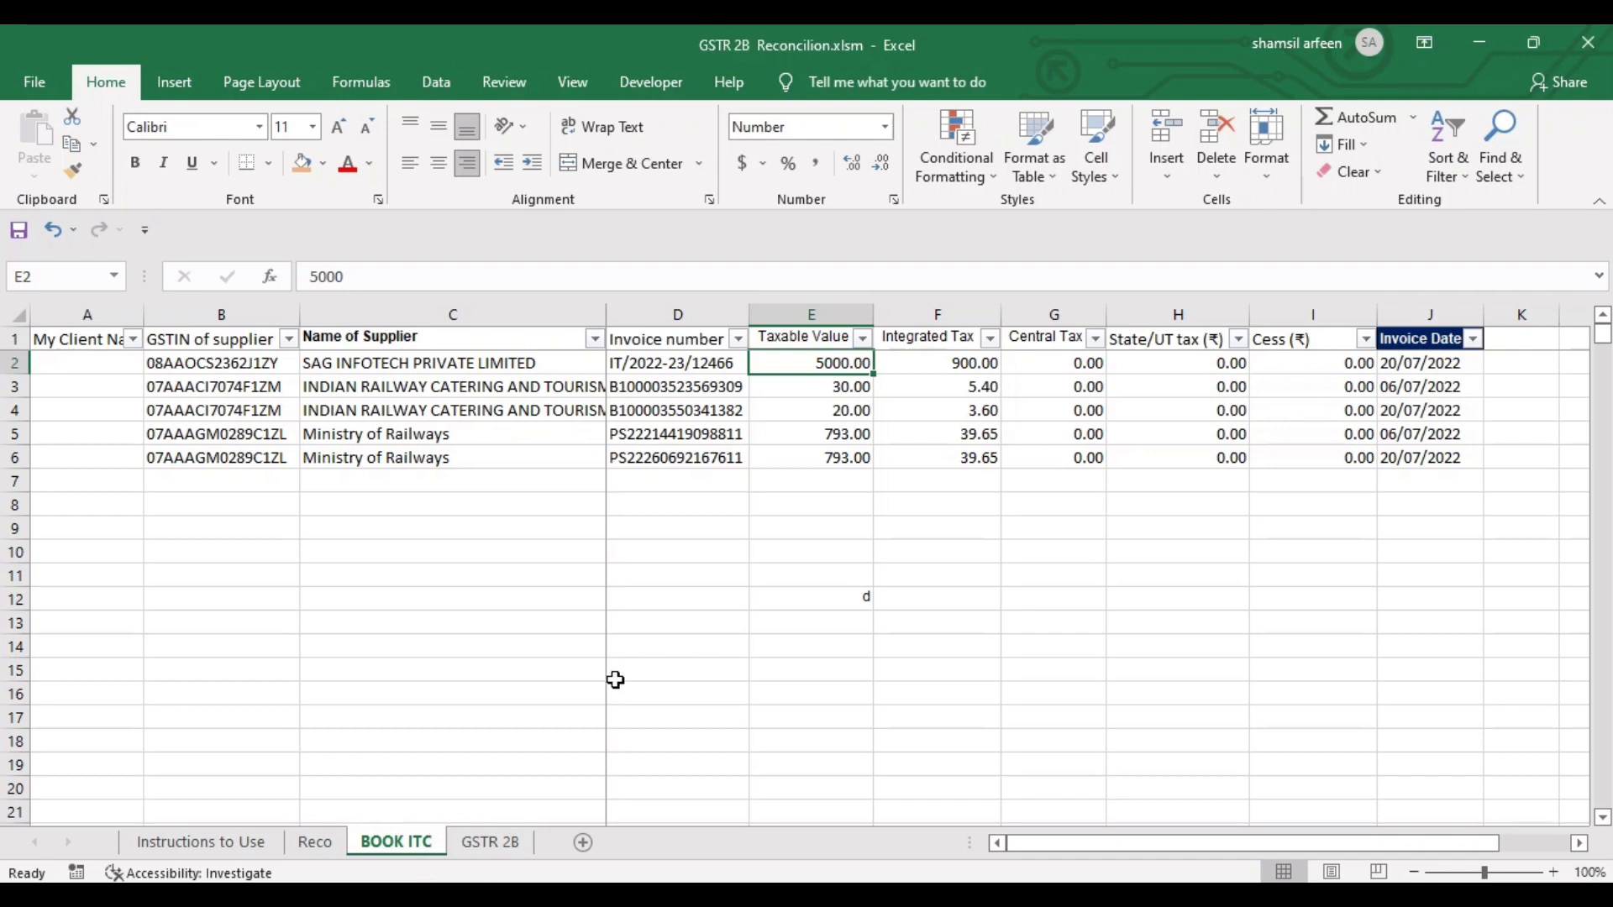
# Switch to TallyPrime and open Display More Reports from the Gateway of Tally
pyautogui.moveTo(941, 836)
pyautogui.click(940, 798)
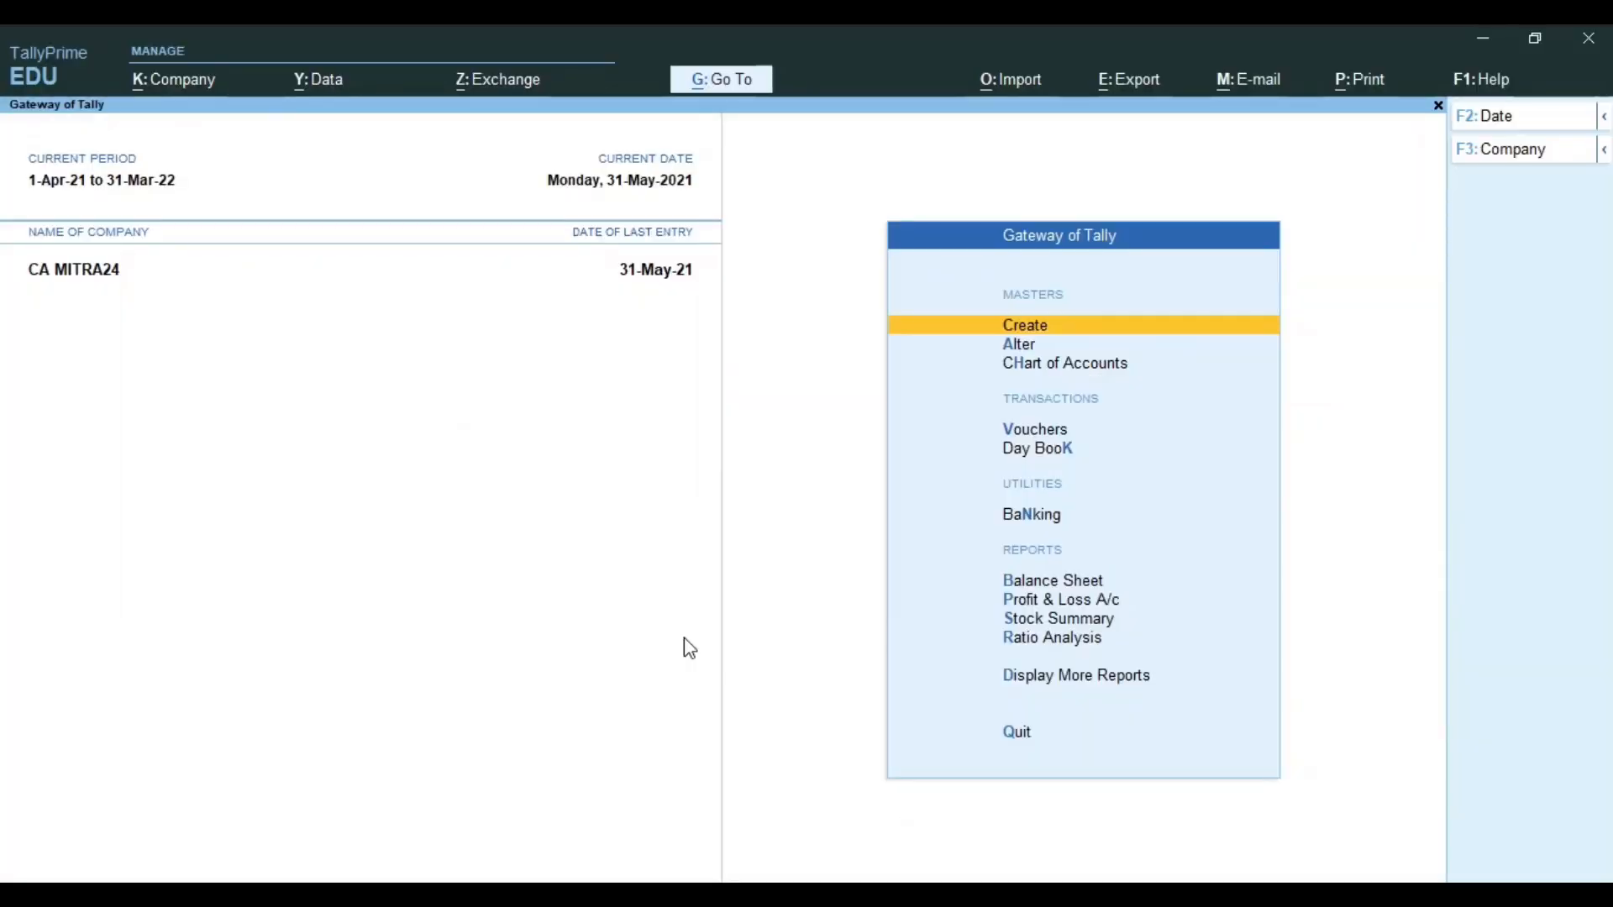
pyautogui.press('Down')
pyautogui.press('Down')
pyautogui.press('Down')
pyautogui.press('Down')
pyautogui.press('Down')
pyautogui.press('Down')
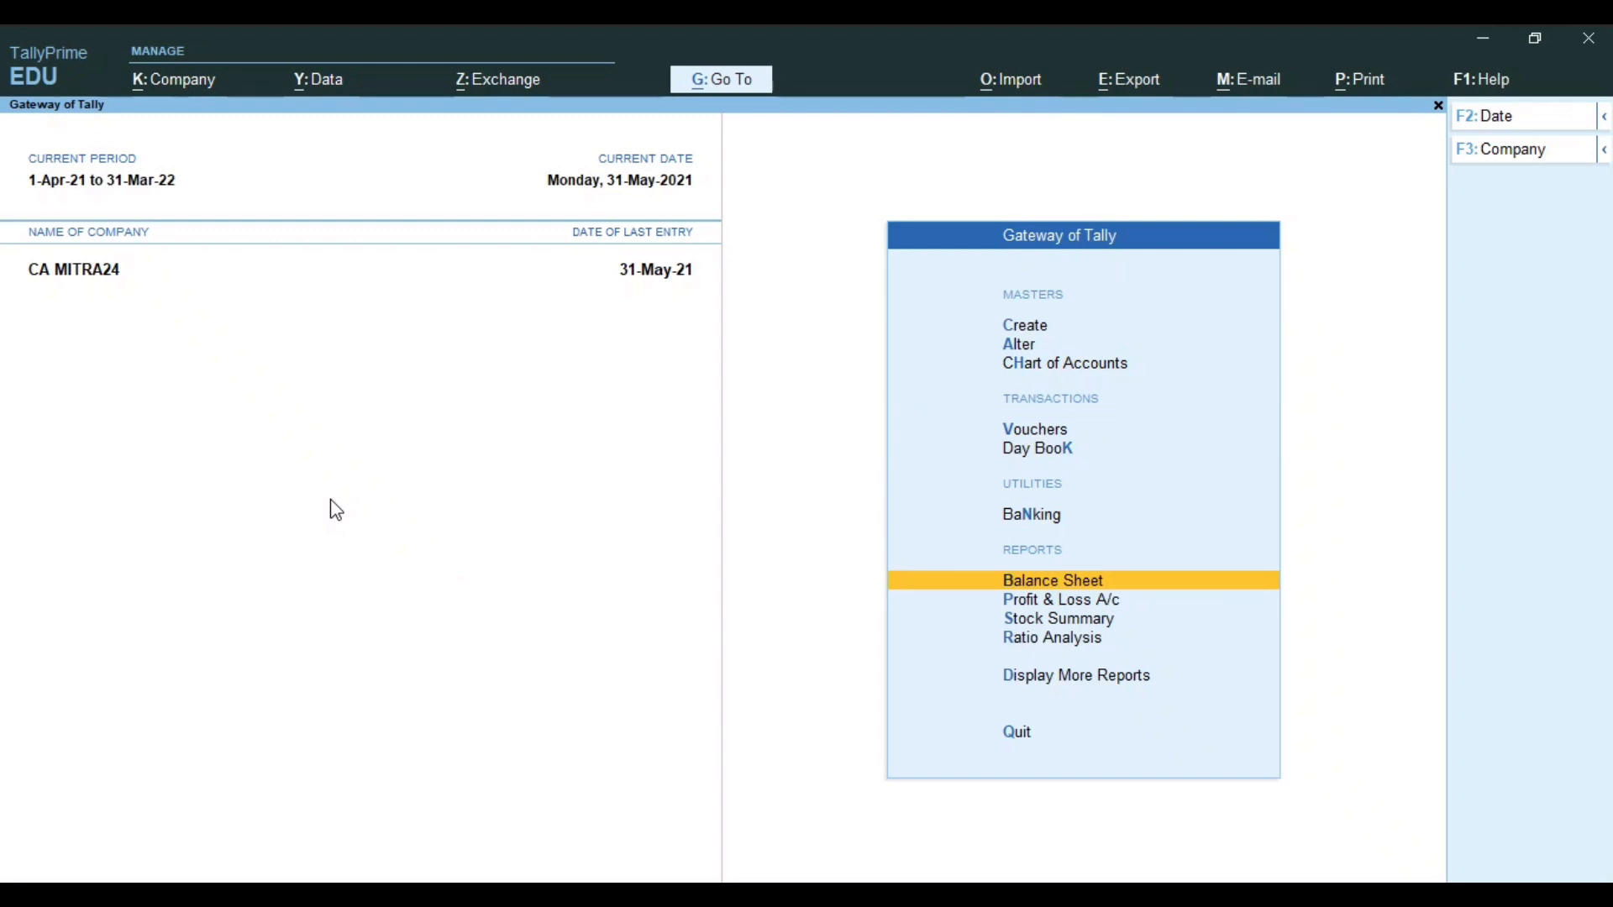
pyautogui.press('Up')
pyautogui.press('Up')
pyautogui.press('Down')
pyautogui.press('Down')
pyautogui.press('Down')
pyautogui.press('Down')
pyautogui.press('Down')
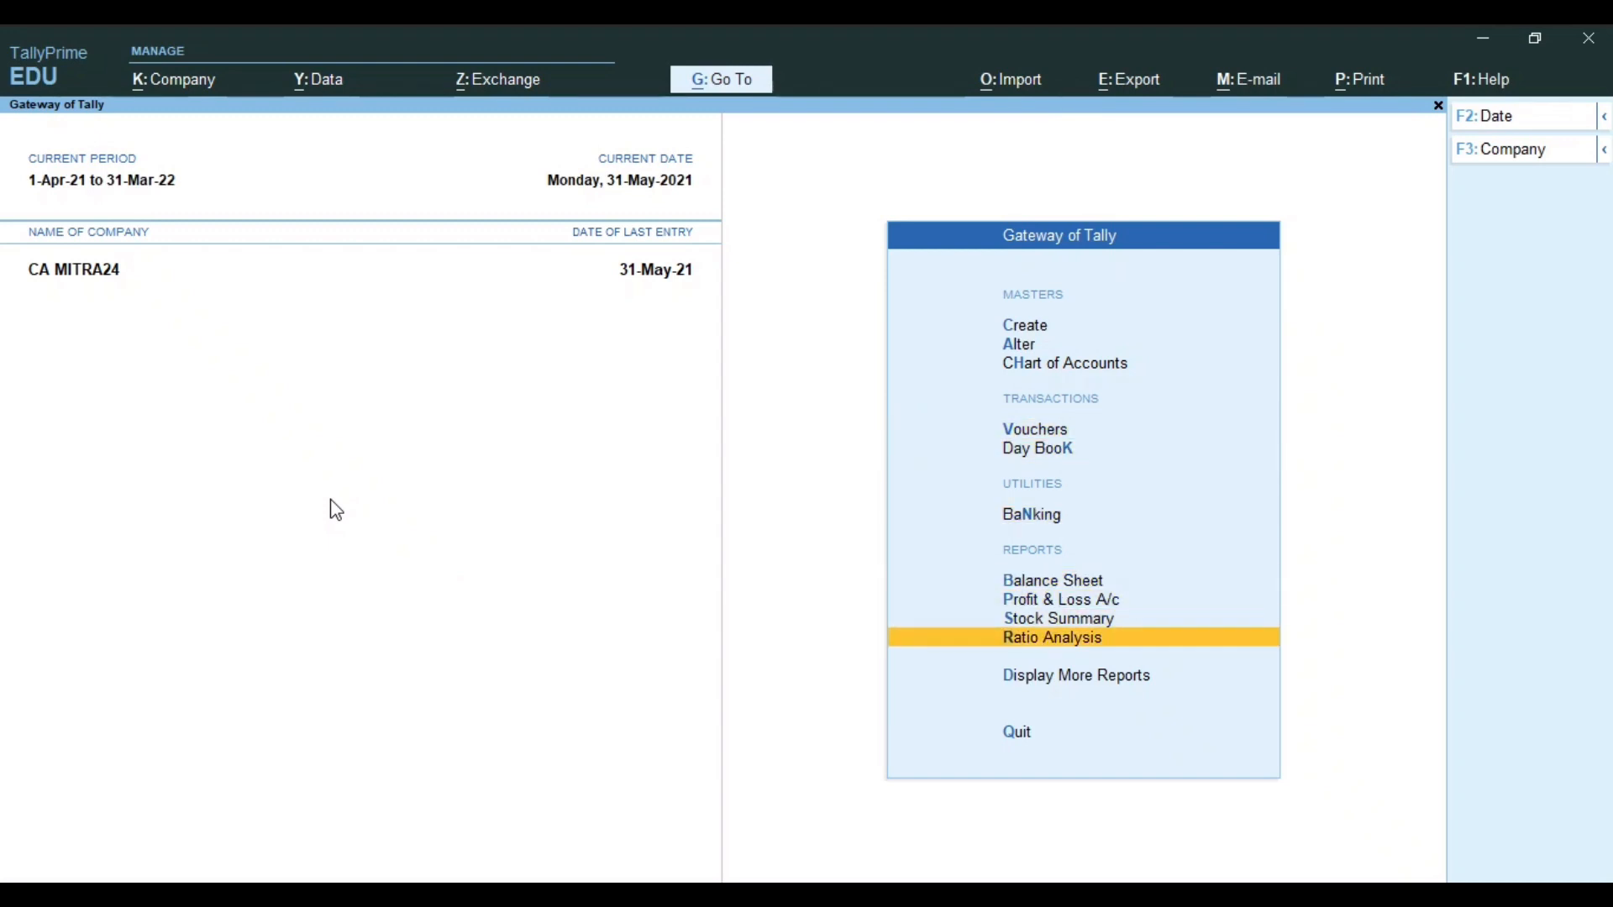
pyautogui.press('Down')
pyautogui.press('Return')
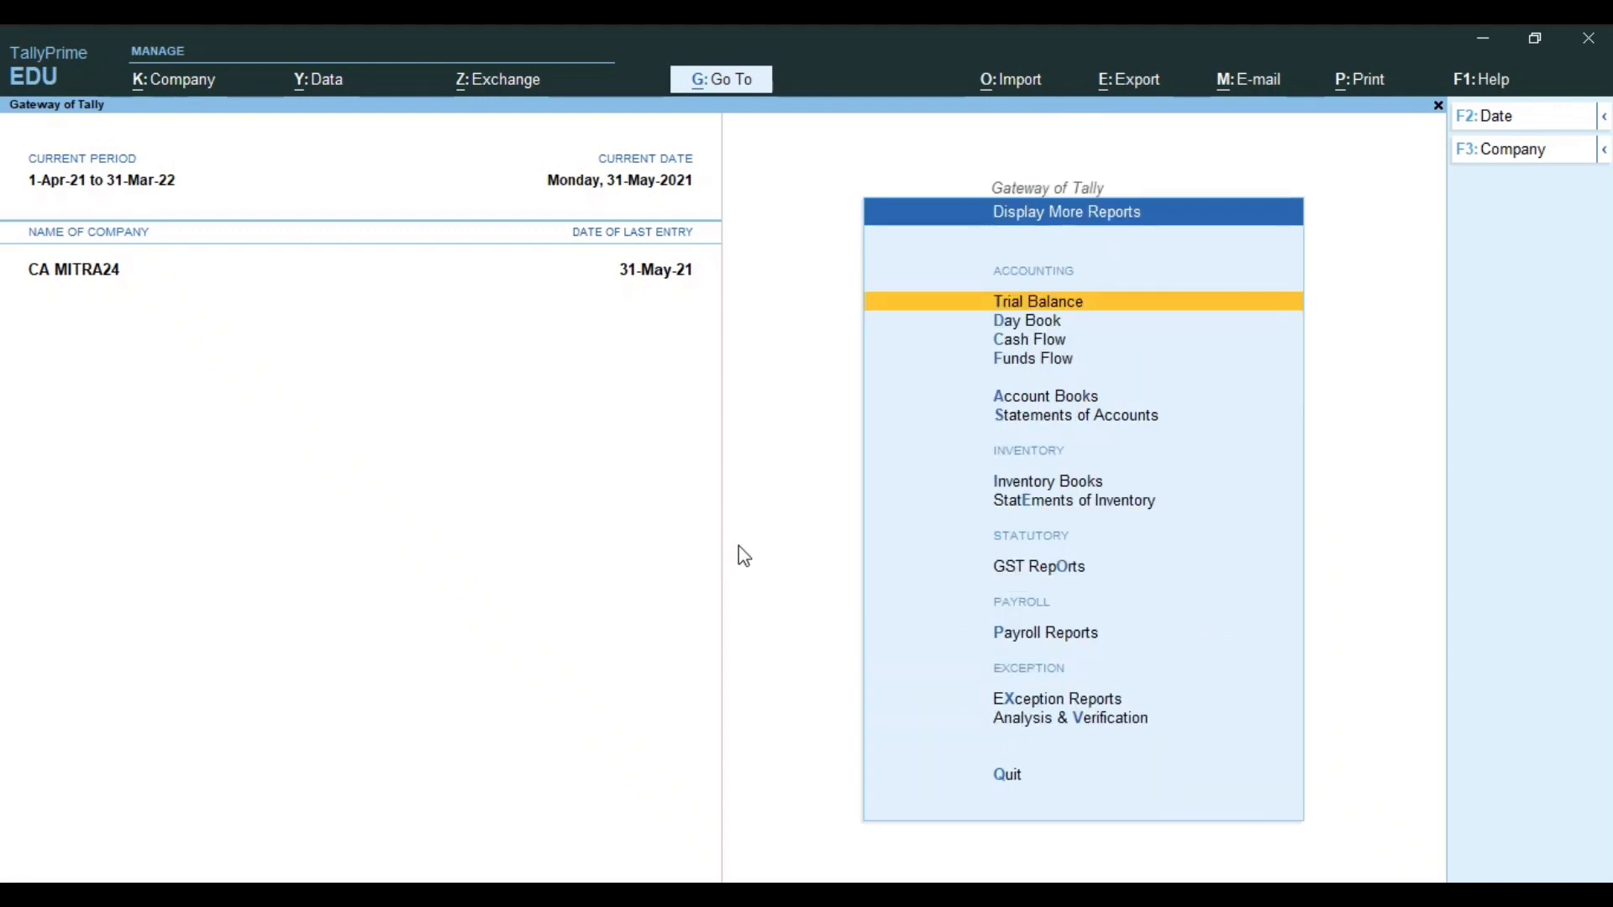
# Open the GSTR-3B report from the GST reports
pyautogui.press('Down')
pyautogui.press('Down')
pyautogui.press('Down')
pyautogui.press('Down')
pyautogui.press('Down')
pyautogui.press('Down')
pyautogui.press('Down')
pyautogui.press('Down')
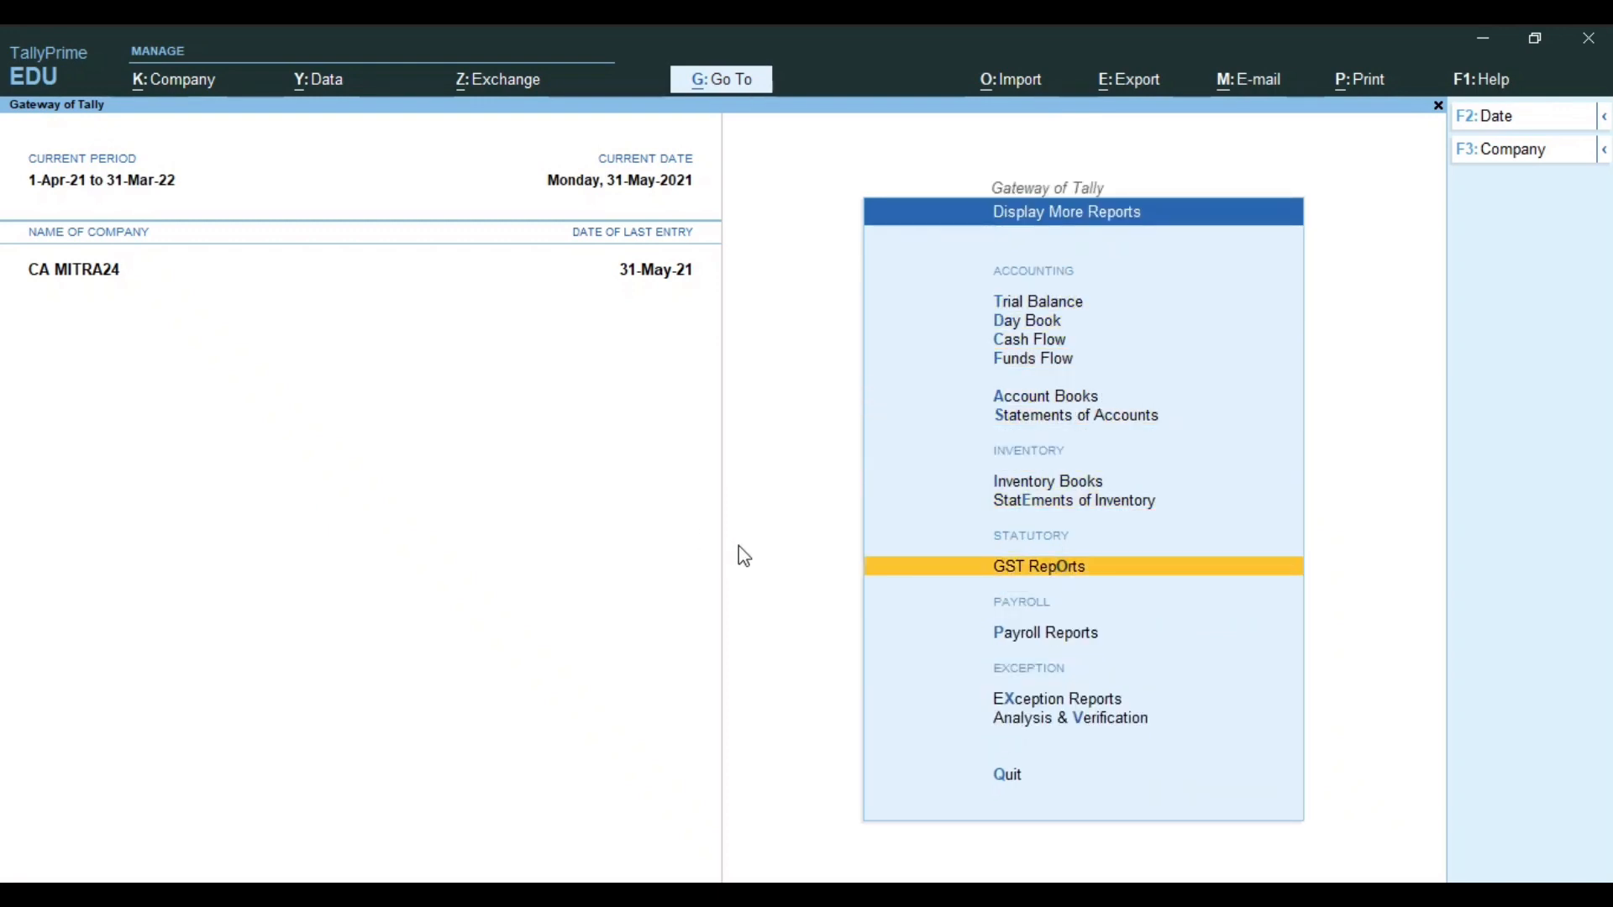
pyautogui.press('Return')
pyautogui.press('Down')
pyautogui.press('Down')
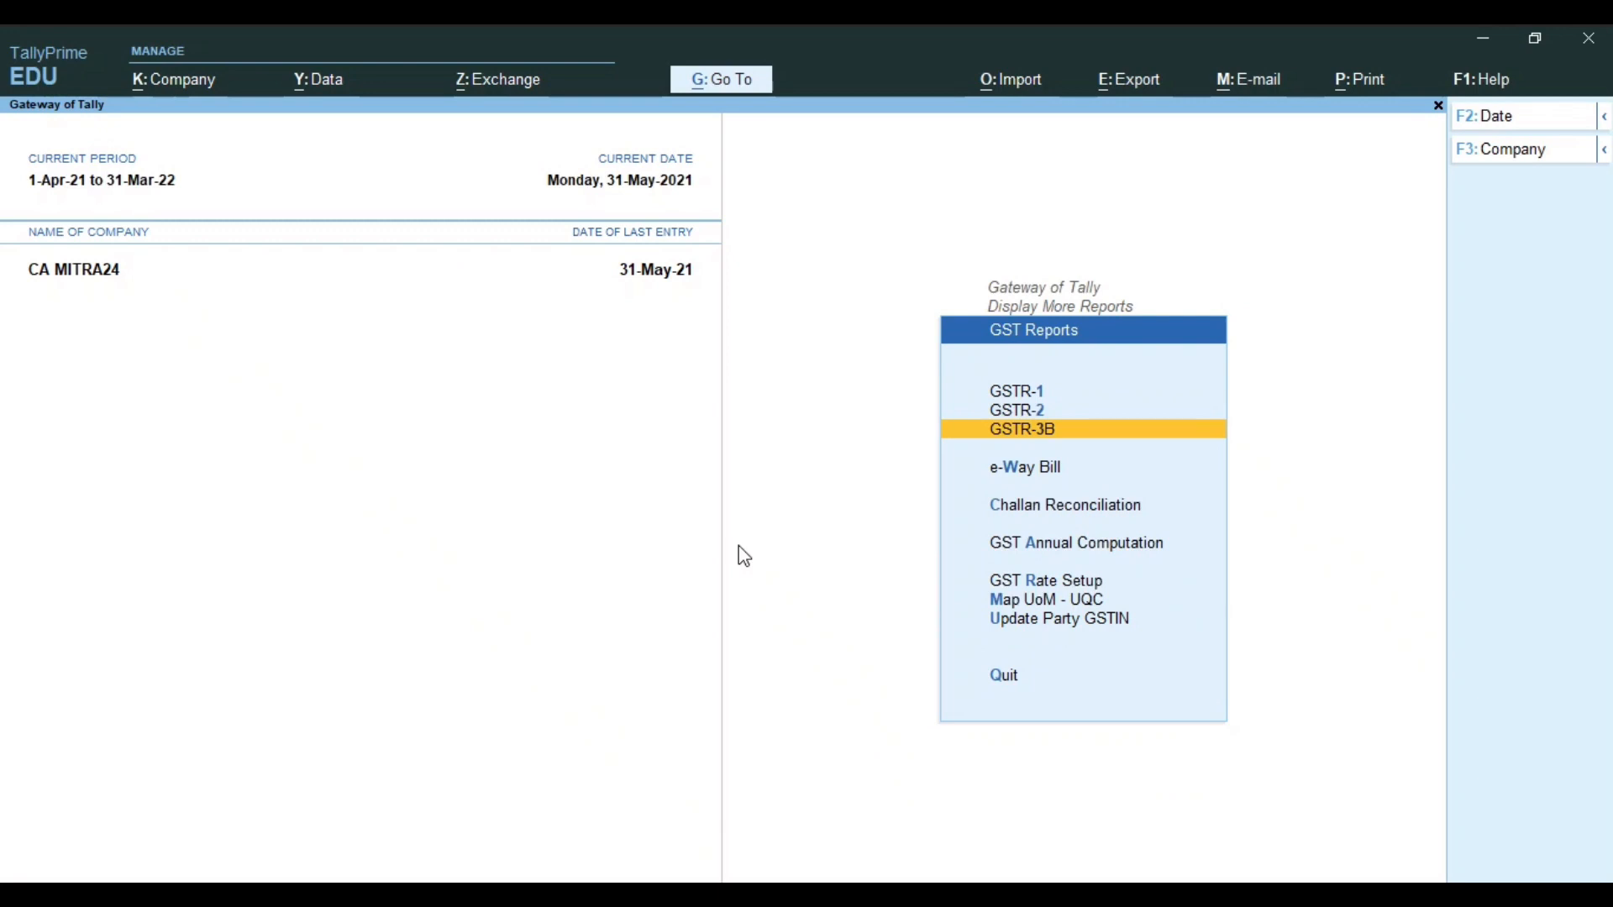
pyautogui.press('Return')
# Expand table 4, Eligible ITC, in the GSTR-3B report to show its breakdown
pyautogui.press('Down')
pyautogui.press('Down')
pyautogui.press('Down')
pyautogui.press('Down')
pyautogui.press('Down')
pyautogui.press('Down')
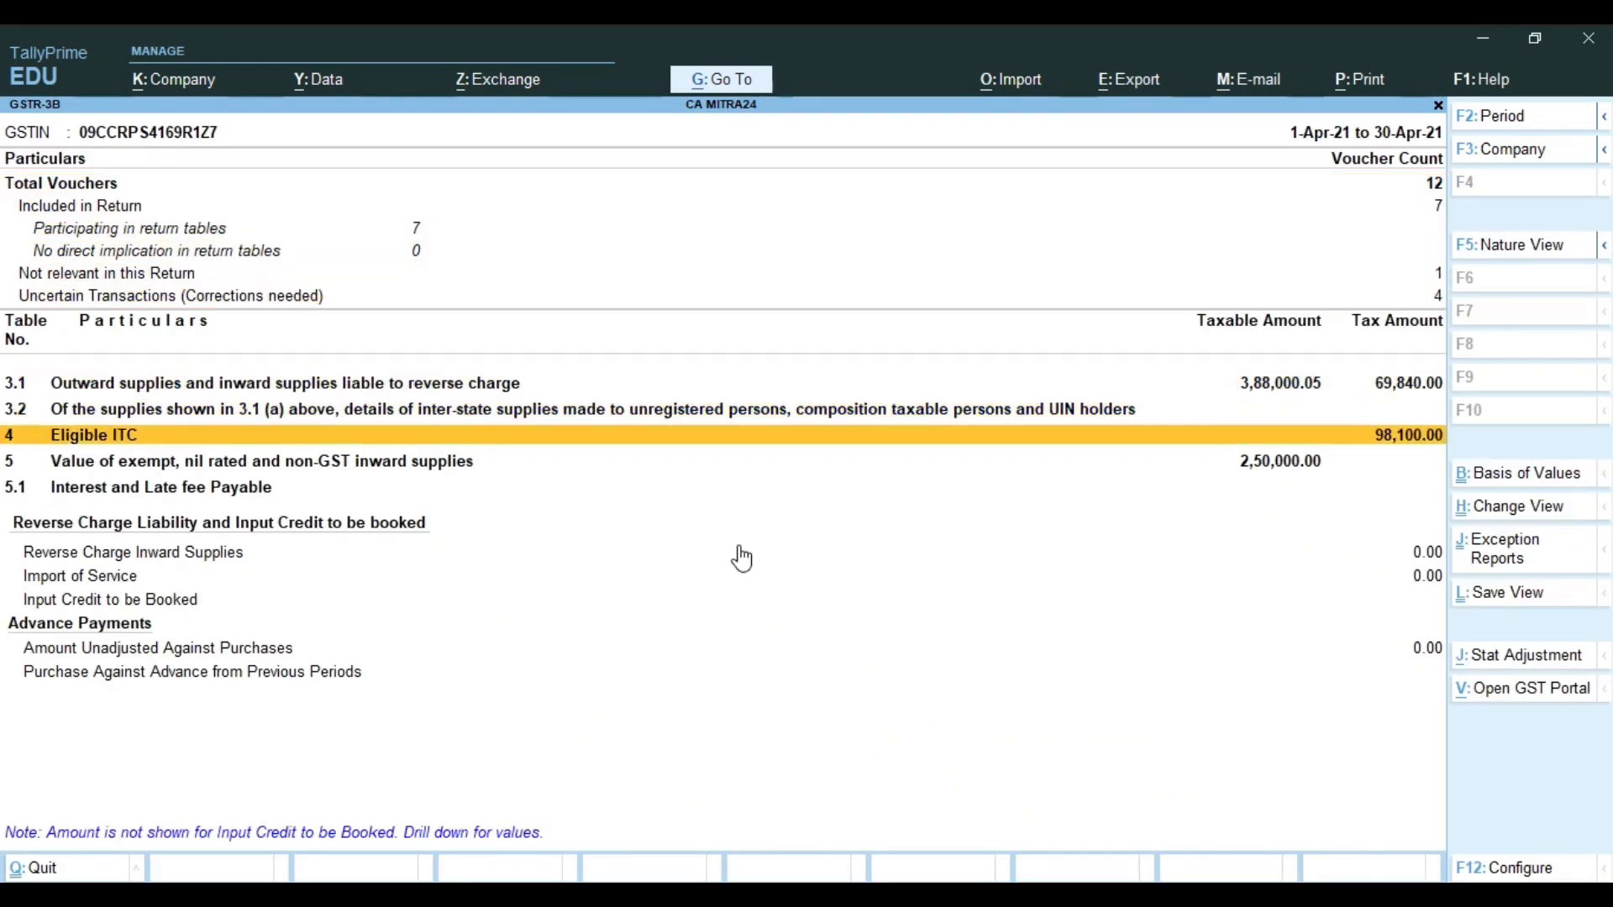
pyautogui.press('Up')
pyautogui.press('Down')
pyautogui.hotkey('shift', 'Return')
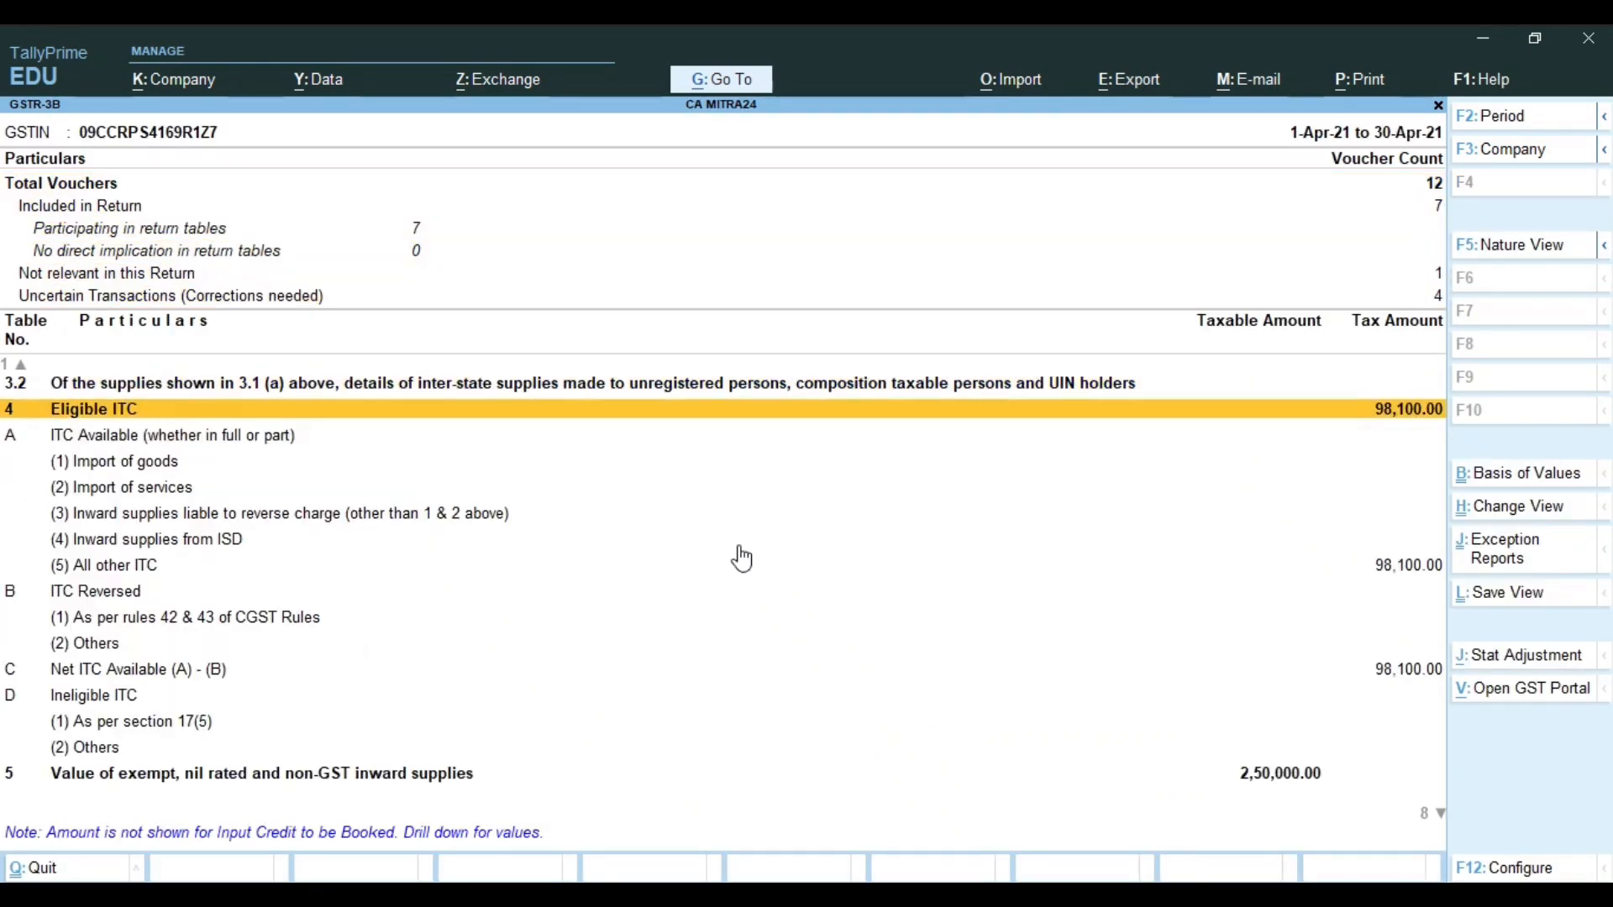
# Open the voucher register for (5) All other ITC under ITC Available
pyautogui.press('Down')
pyautogui.press('Down')
pyautogui.press('Down')
pyautogui.press('Down')
pyautogui.press('Down')
pyautogui.press('Down')
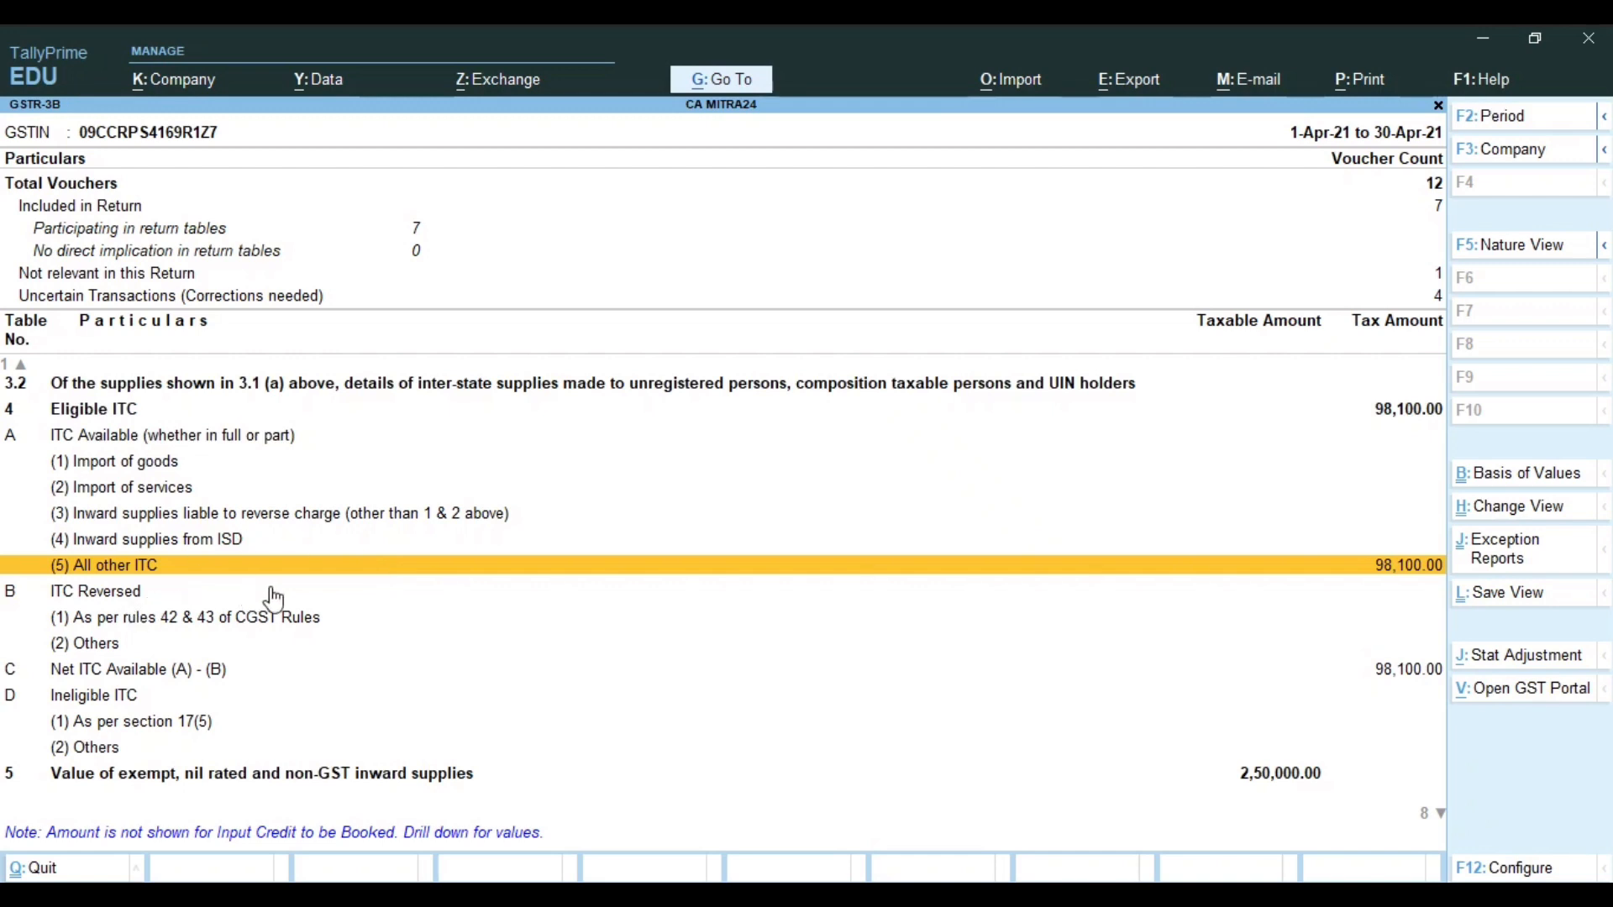
pyautogui.press('Return')
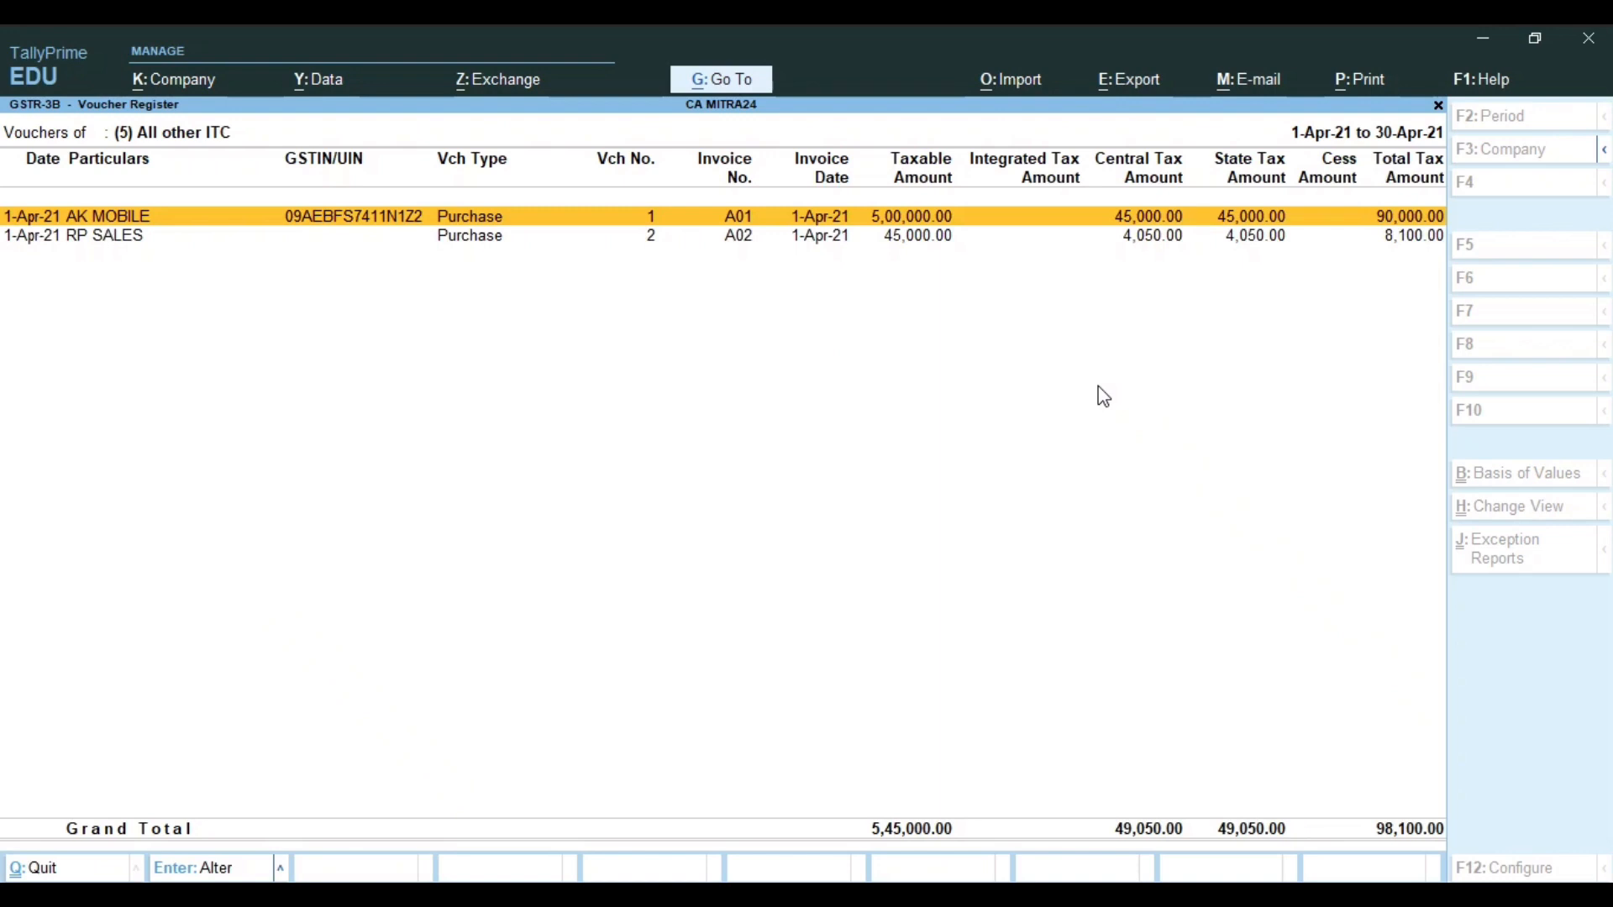
# Export the current voucher register in Excel format as Tally.xlsx, overwriting the existing file
pyautogui.hotkey('alt', 'e')
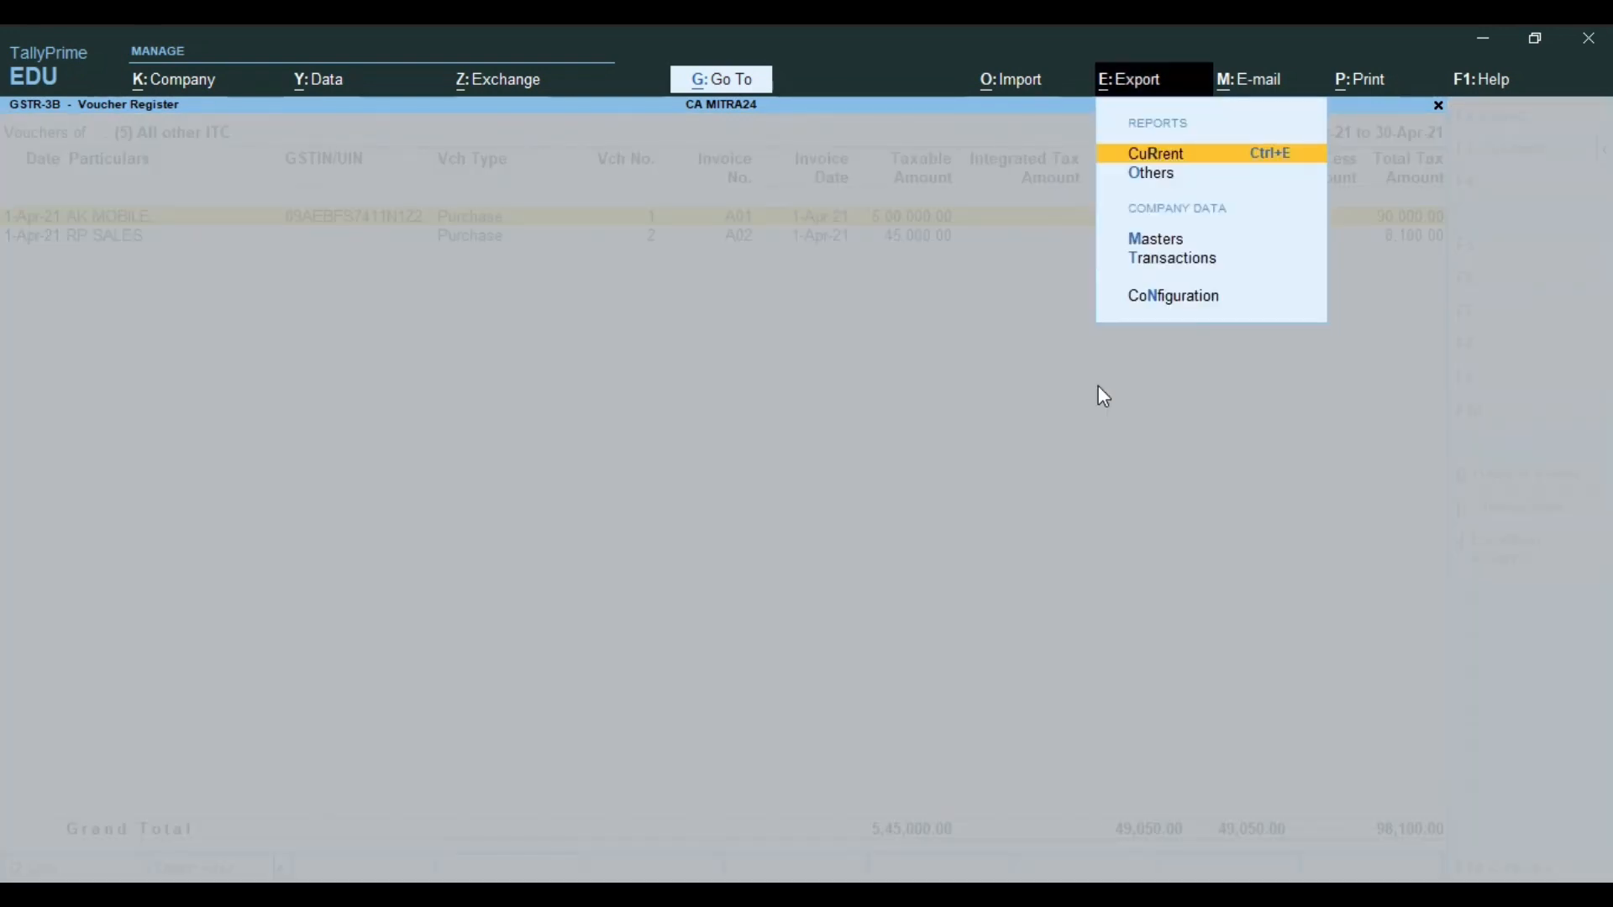
pyautogui.press('Return')
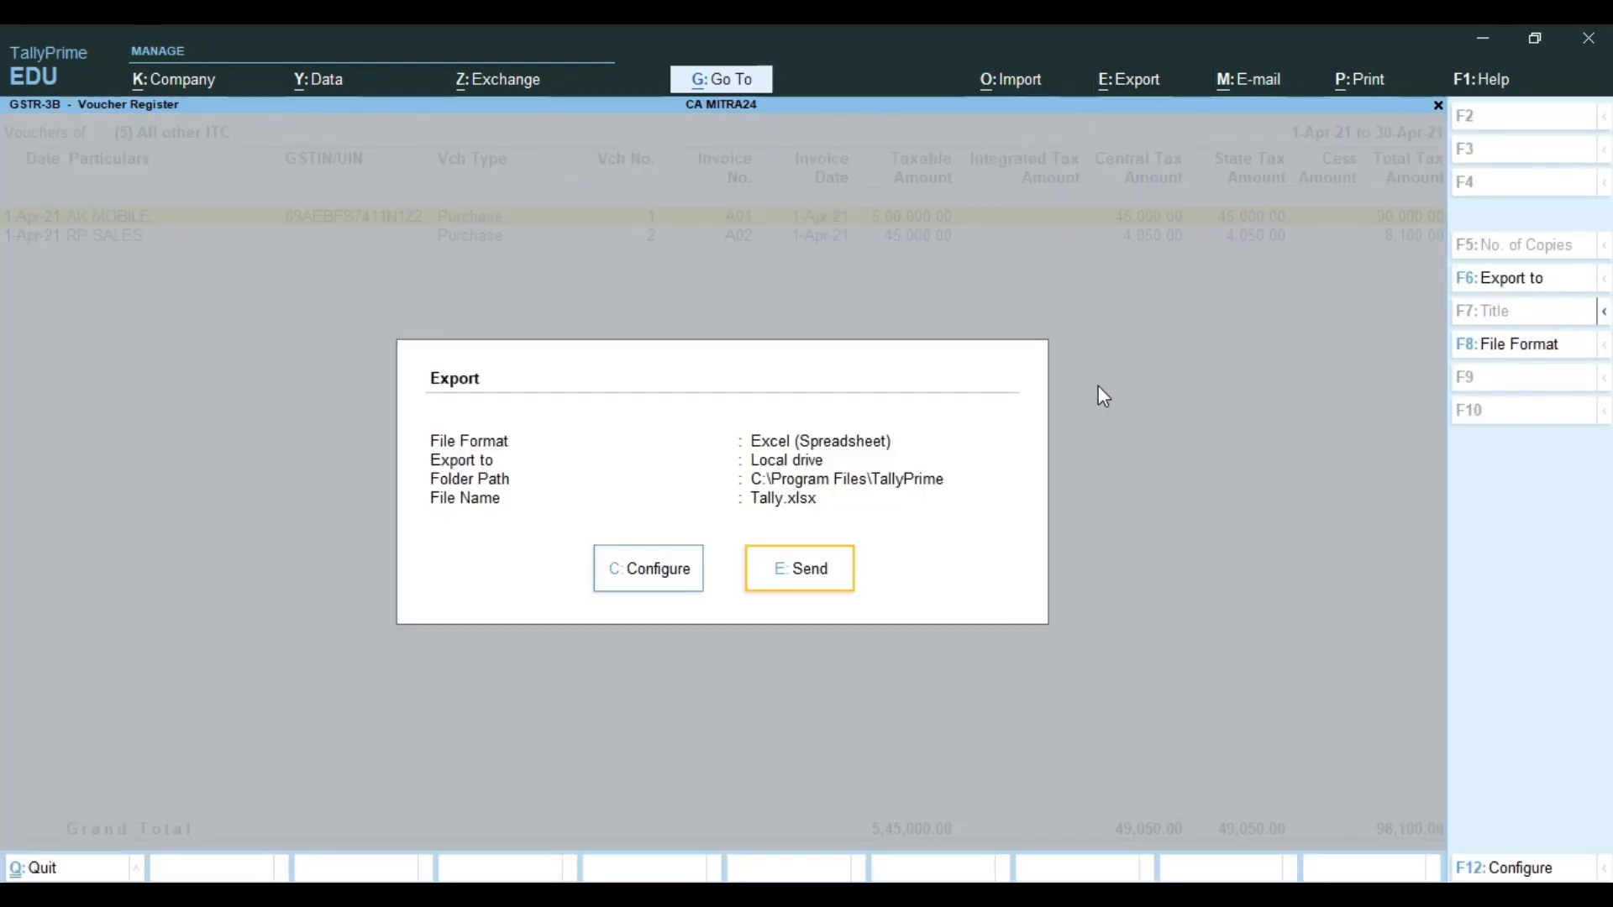
pyautogui.click(808, 578)
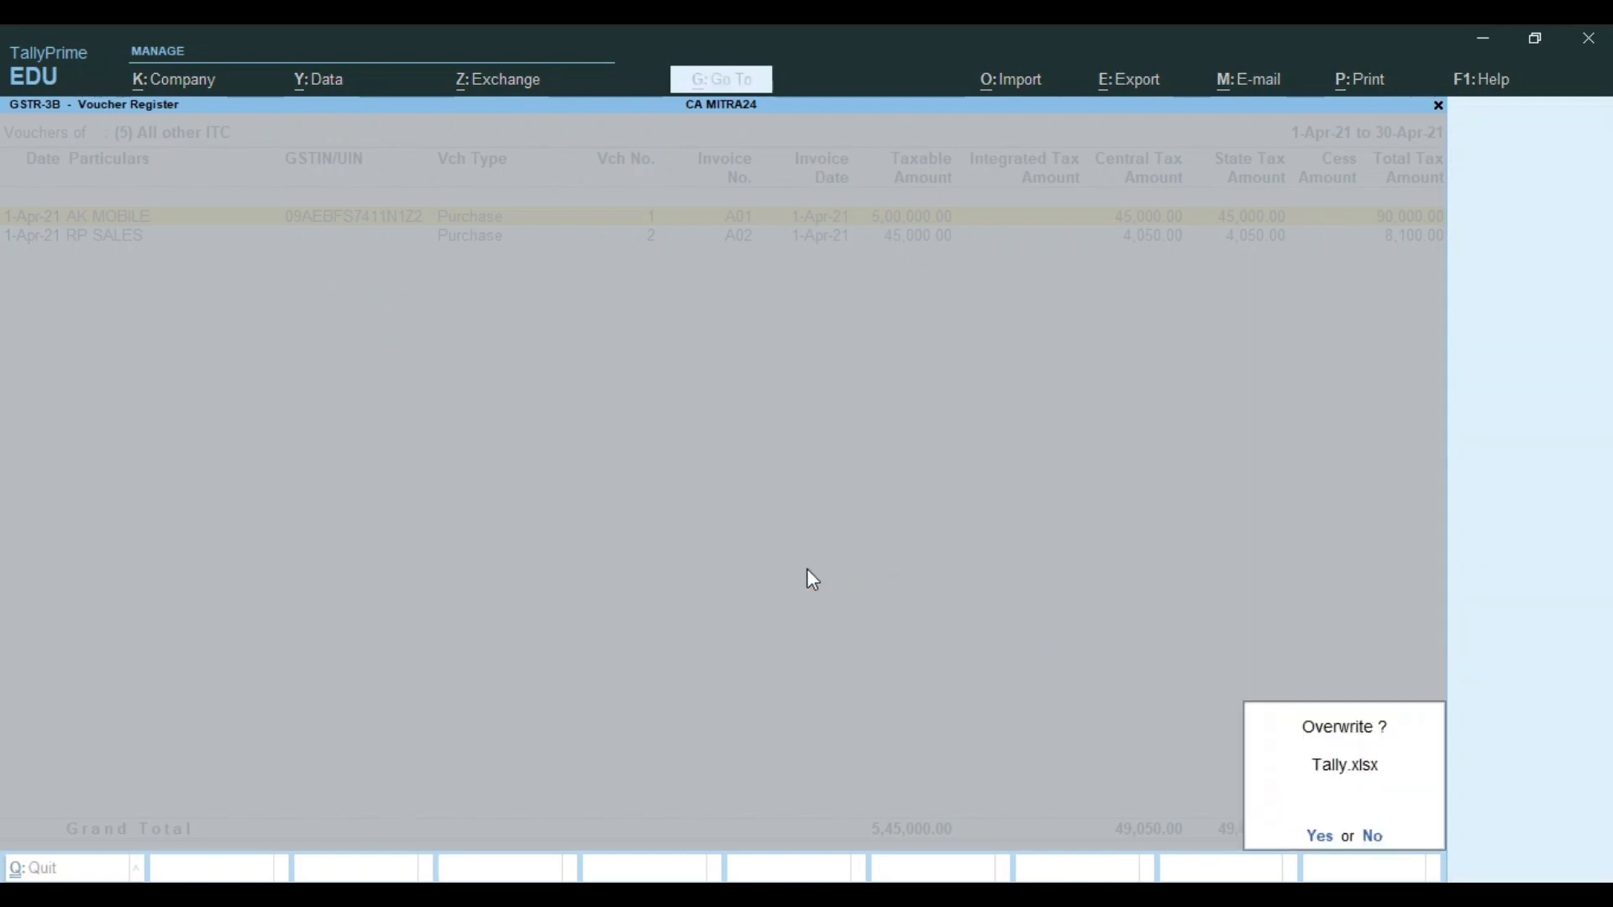
pyautogui.press('Return')
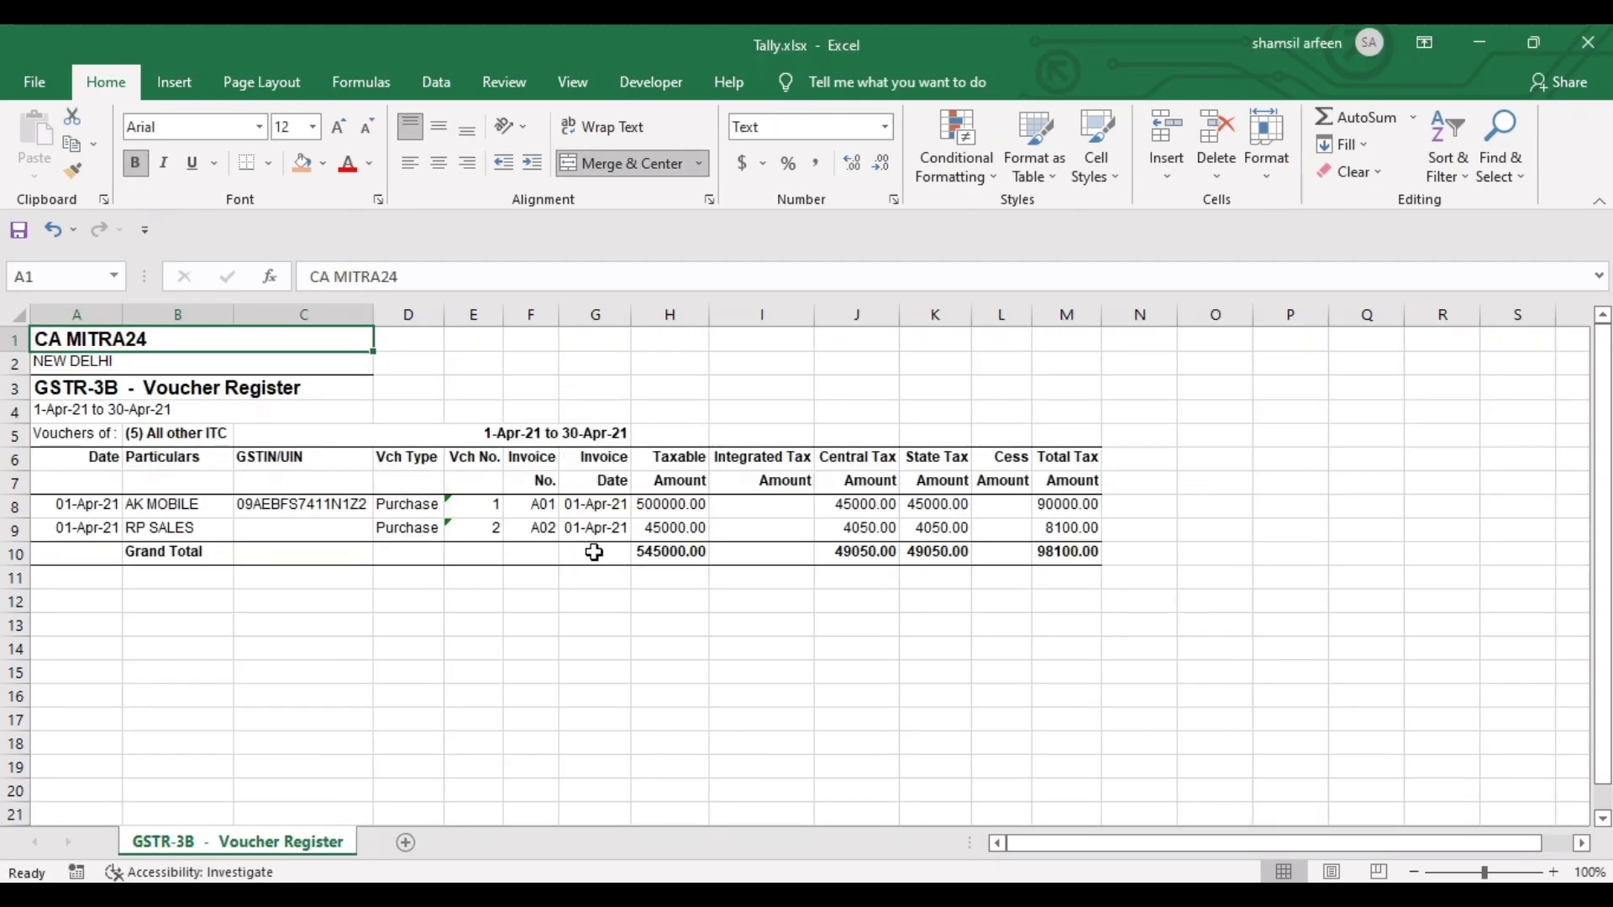
# Examine the first voucher row in Tally.xlsx, from the date and GSTIN to invoice number, taxable amount and tax columns
pyautogui.click(394, 710)
pyautogui.press('Home')
pyautogui.press('Up')
pyautogui.press('Up')
pyautogui.press('Up')
pyautogui.press('Up')
pyautogui.press('Up')
pyautogui.press('Up')
pyautogui.press('Up')
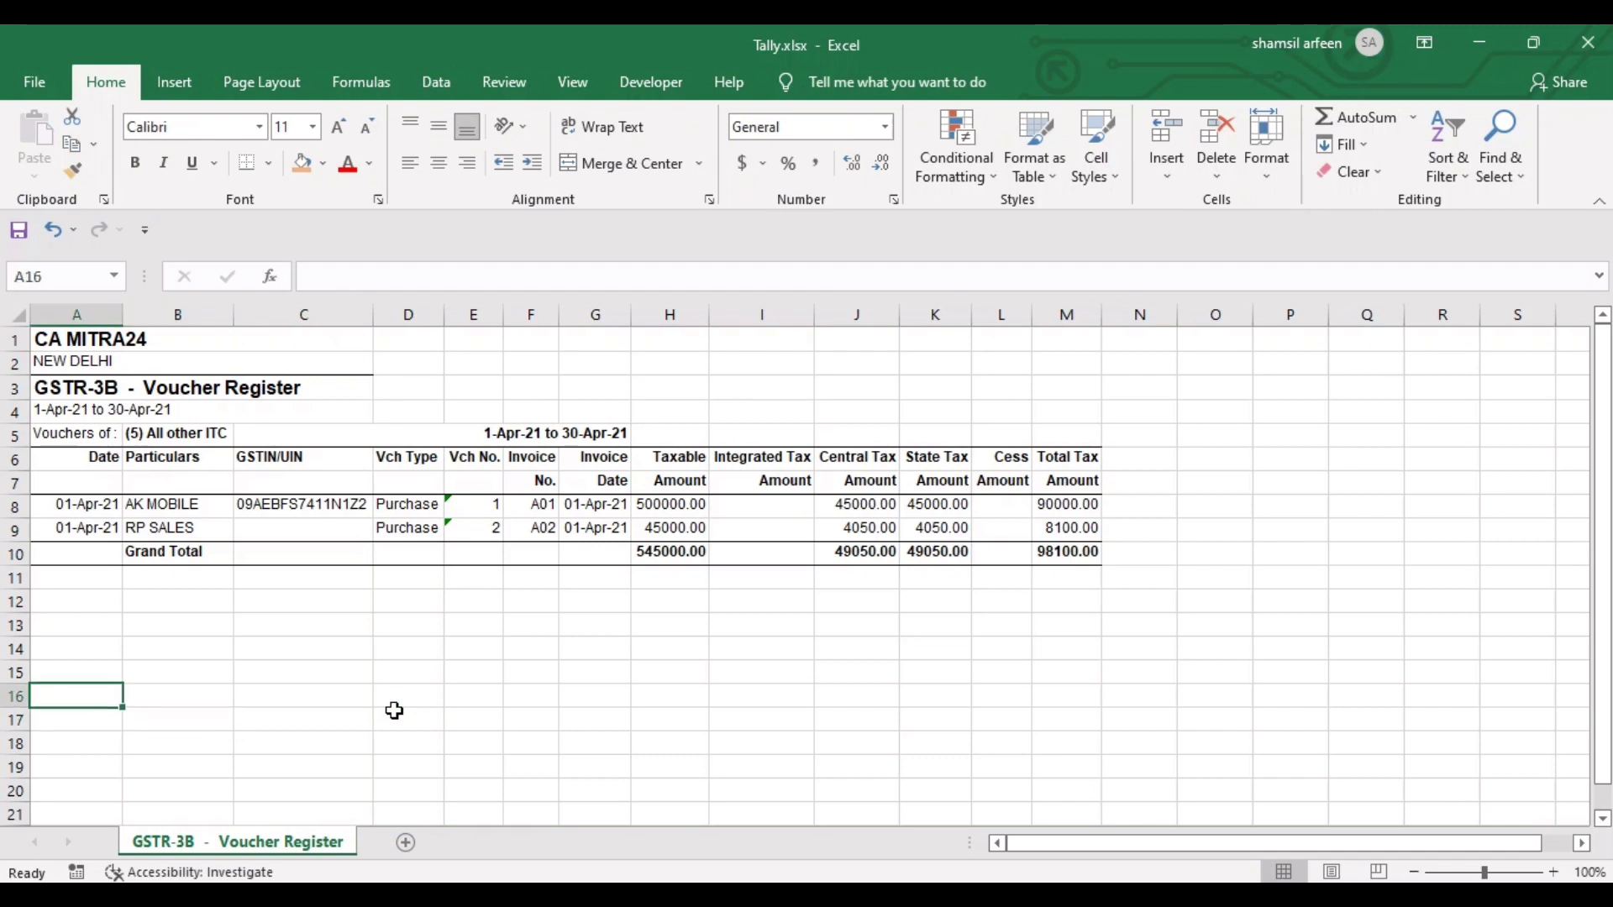
pyautogui.press('Up')
pyautogui.press('Up')
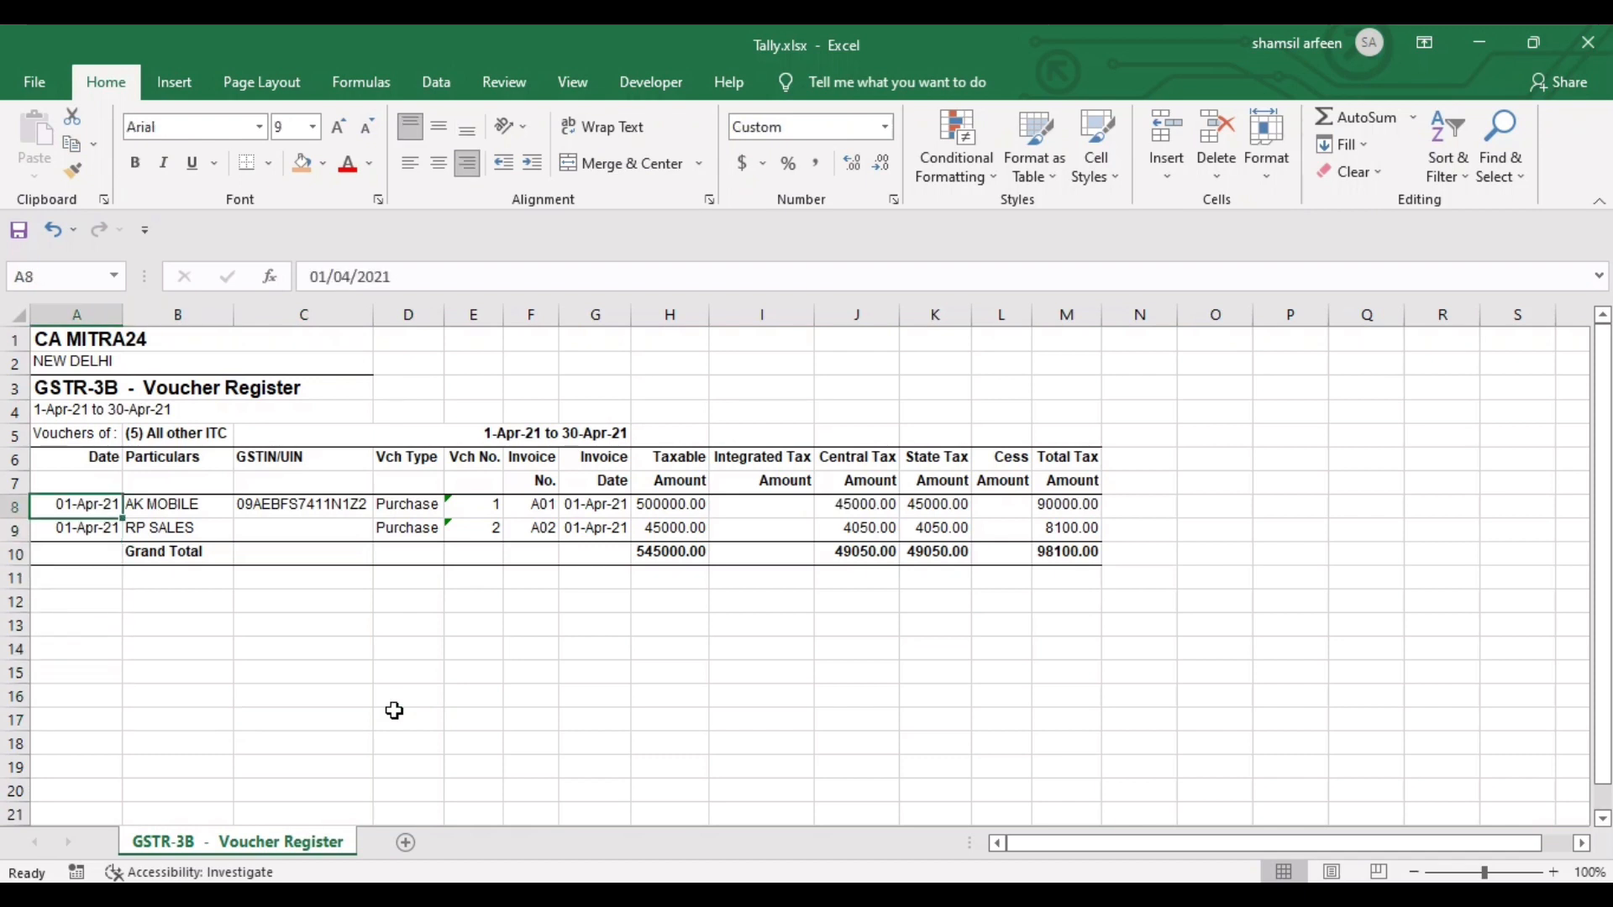
pyautogui.press('Right')
pyautogui.press('Right')
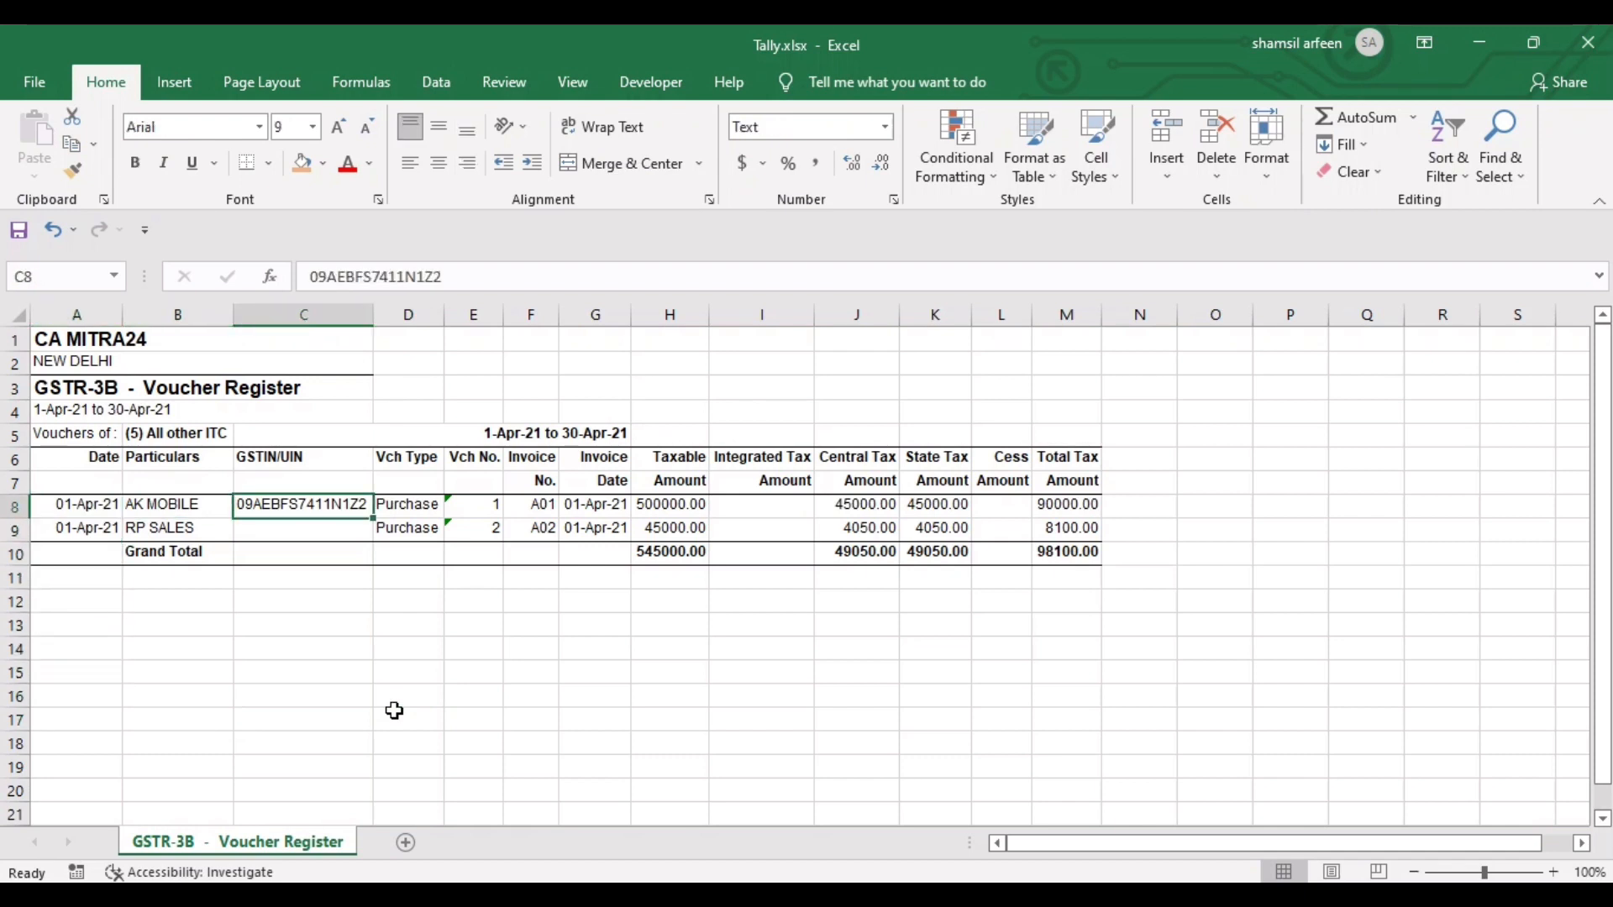
pyautogui.press('Right')
pyautogui.press('Right')
pyautogui.press('Right')
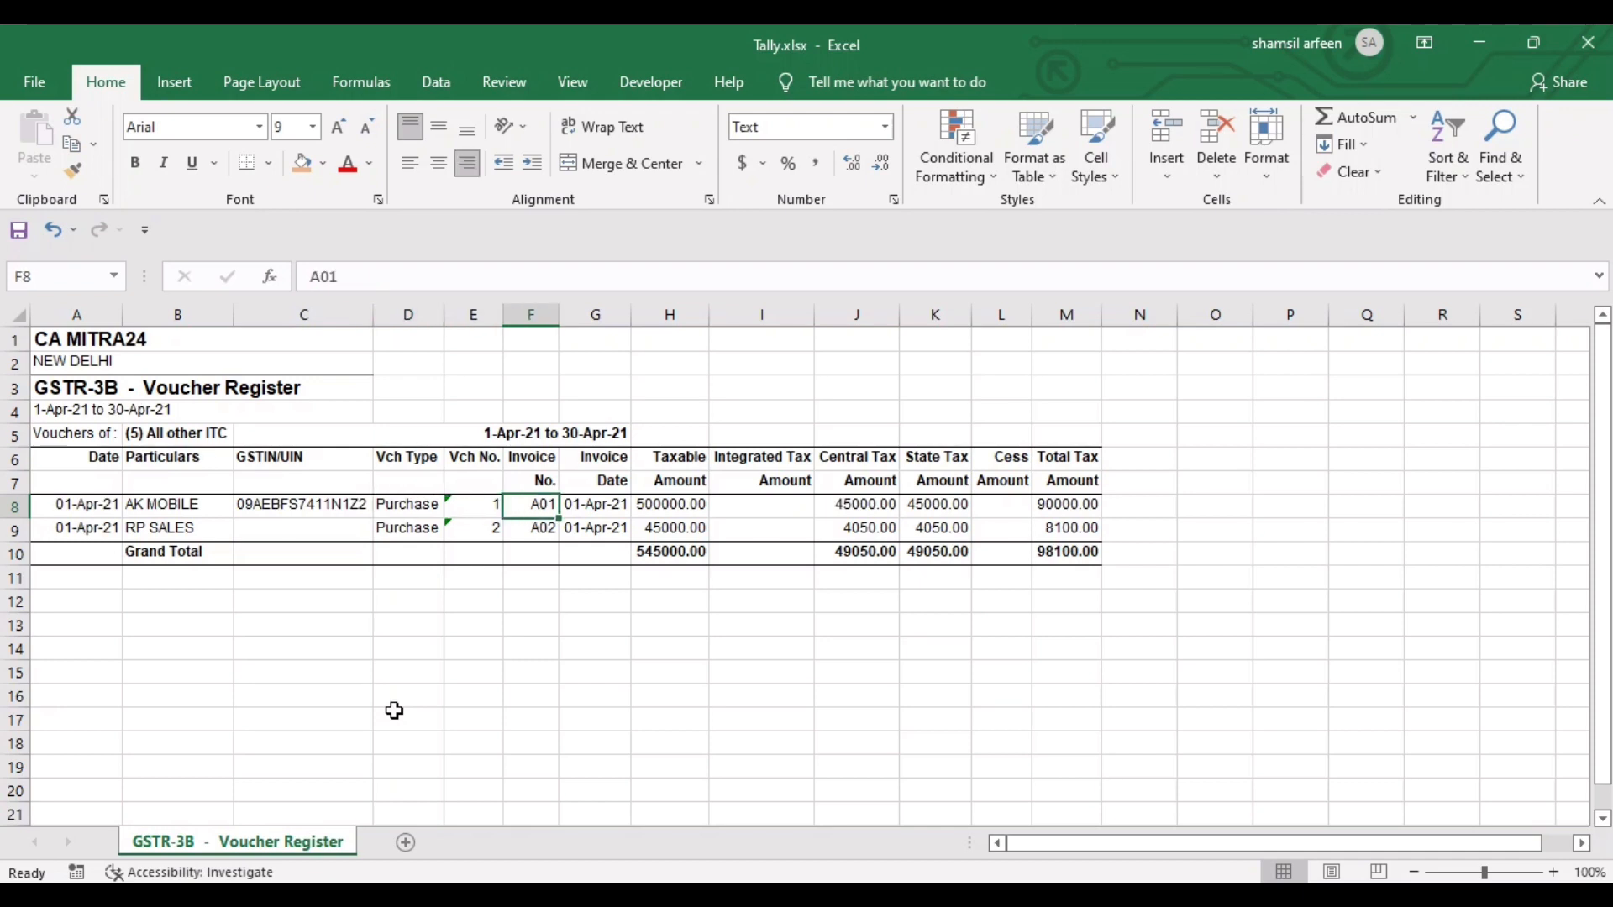
pyautogui.press('Right')
pyautogui.press('Right')
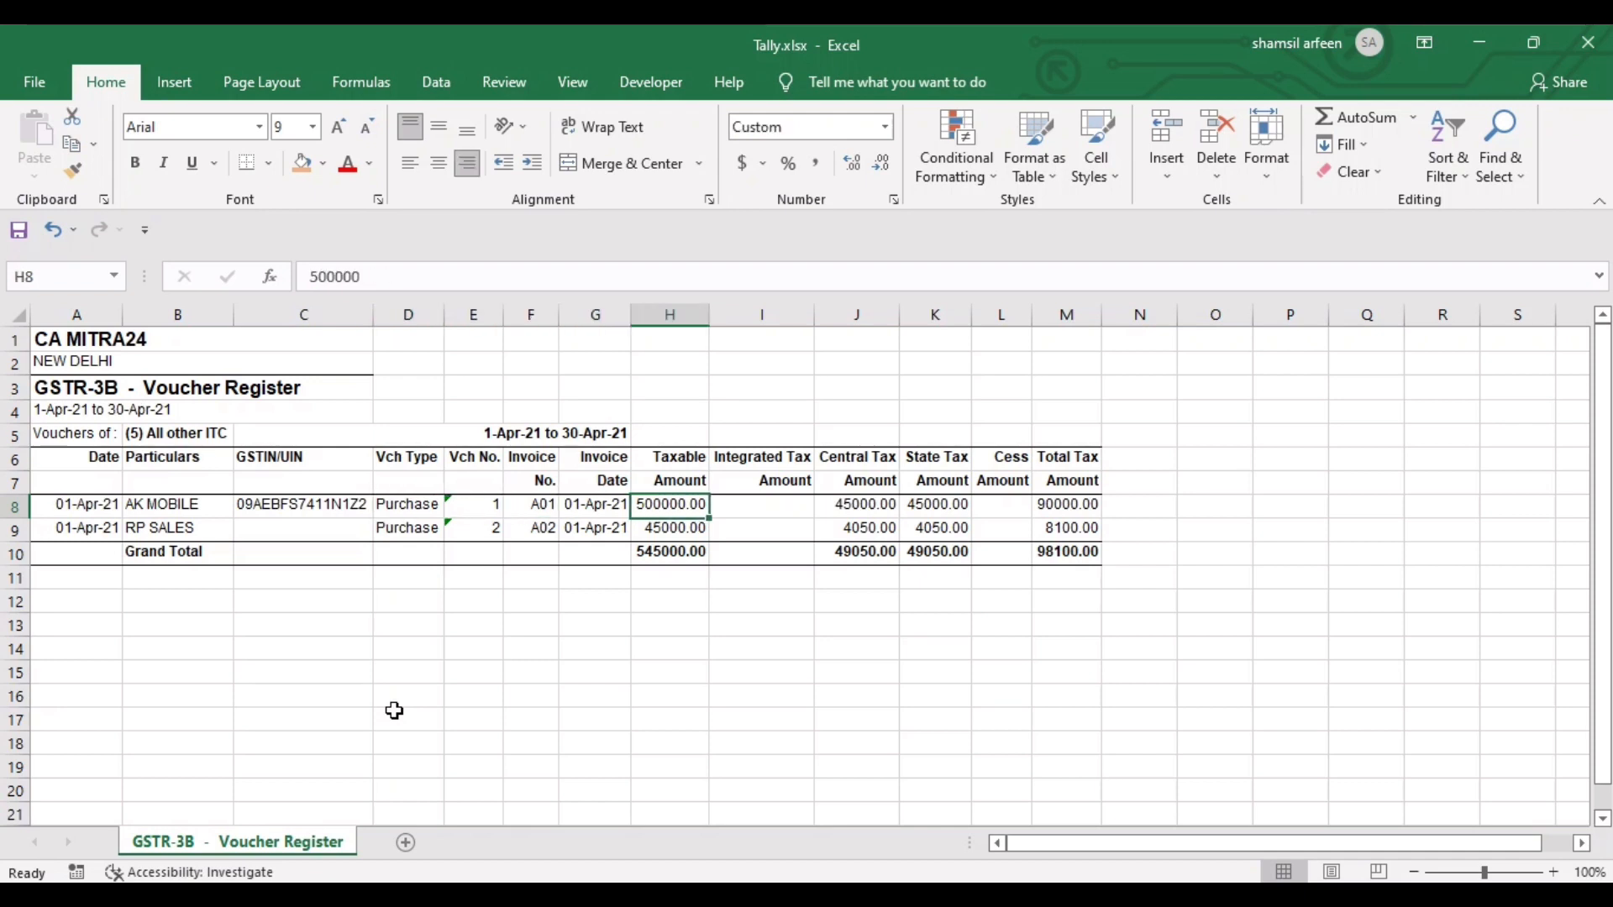
pyautogui.press('Right')
pyautogui.press('Right')
pyautogui.press('Right')
pyautogui.press('Left')
pyautogui.press('Left')
pyautogui.press('Right')
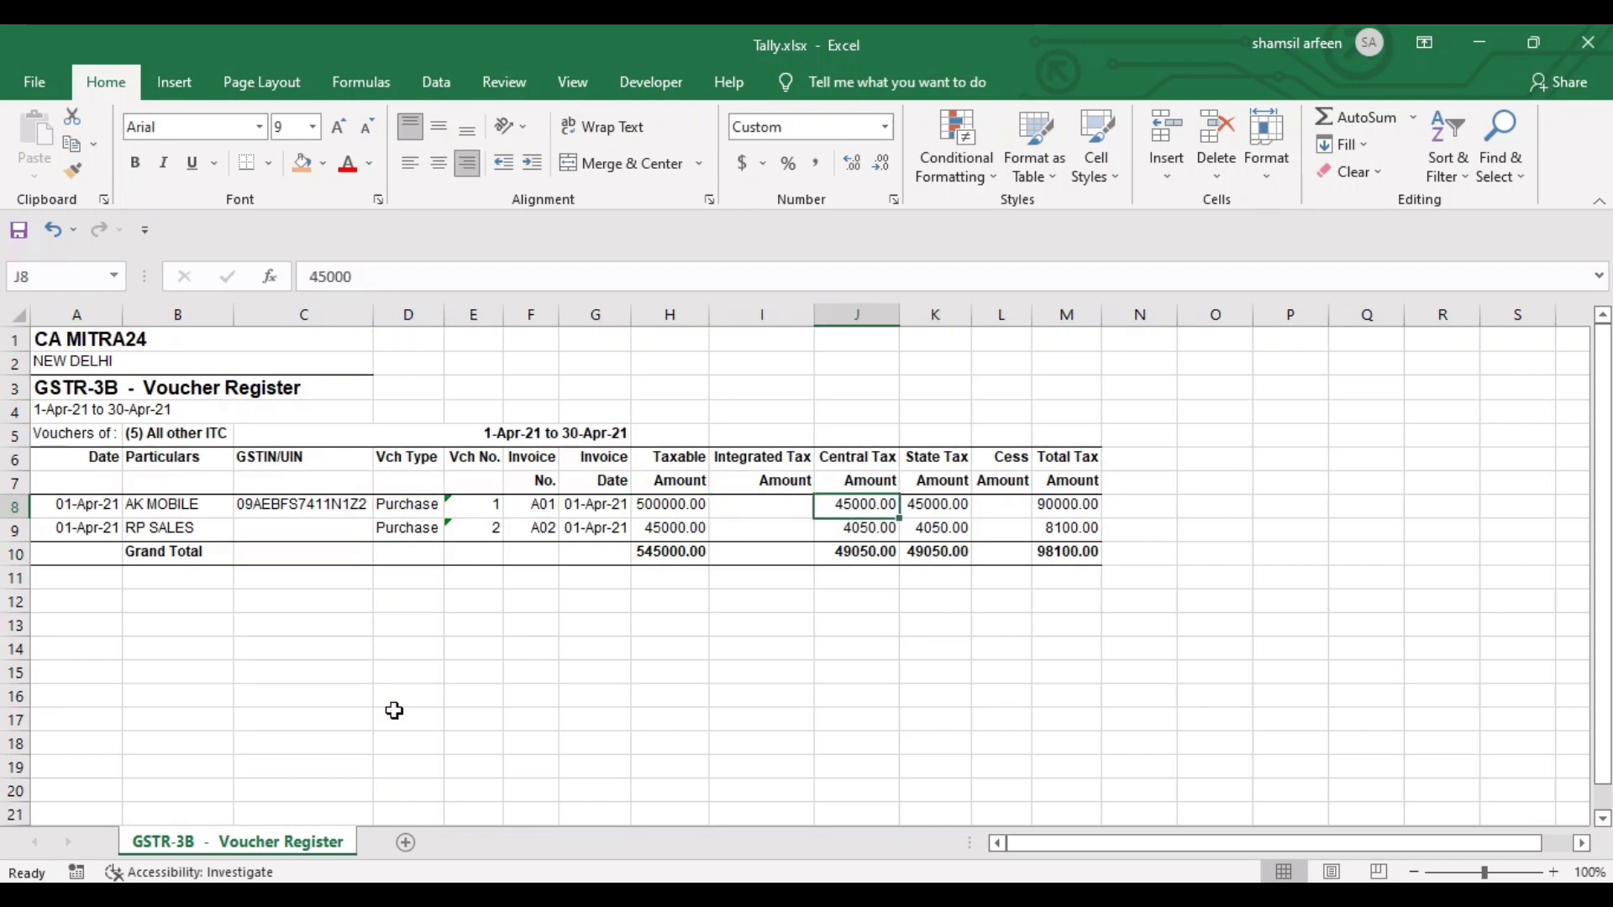
# Close Tally.xlsx and review the GSTR 2B and BOOK ITC sheets of the reconciliation workbook
pyautogui.press('Right')
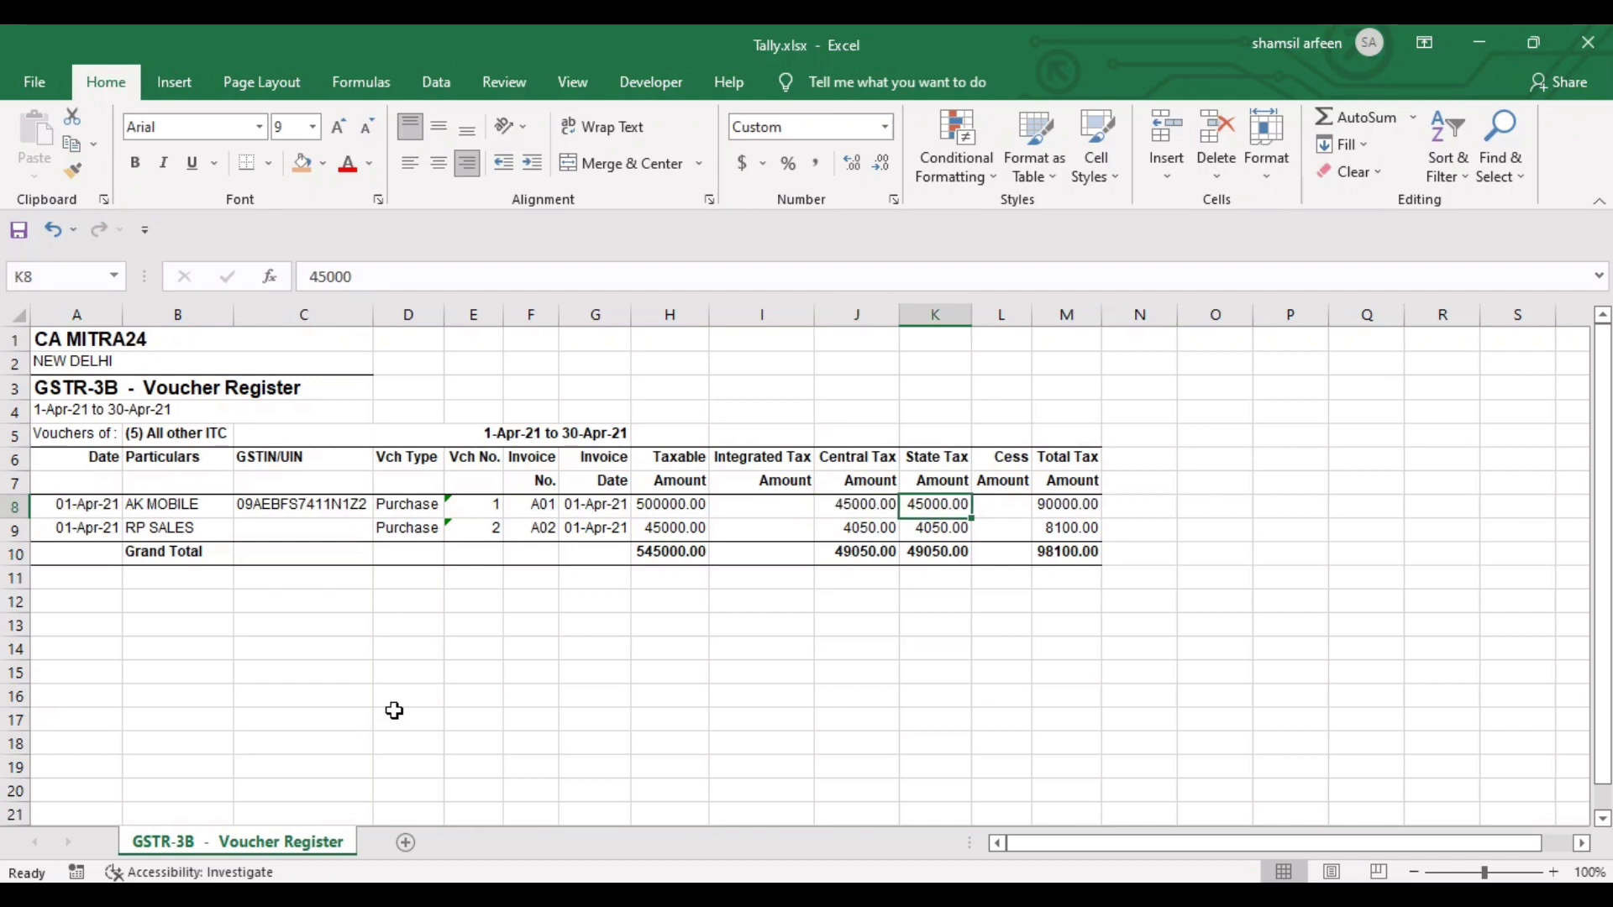
pyautogui.click(1592, 41)
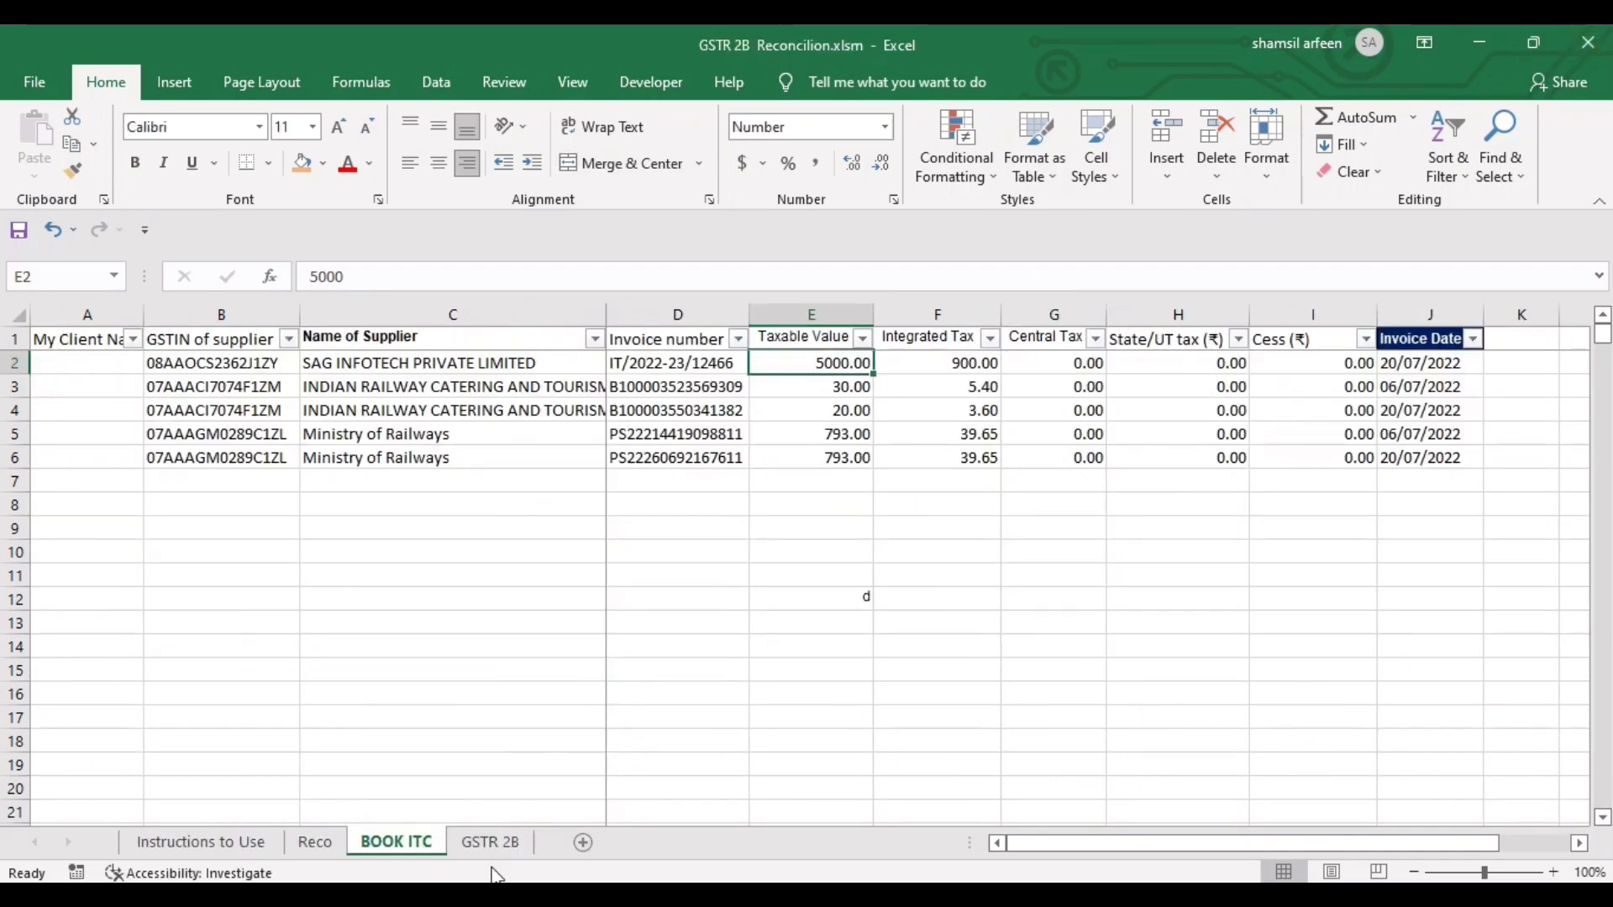
pyautogui.click(490, 843)
pyautogui.click(710, 630)
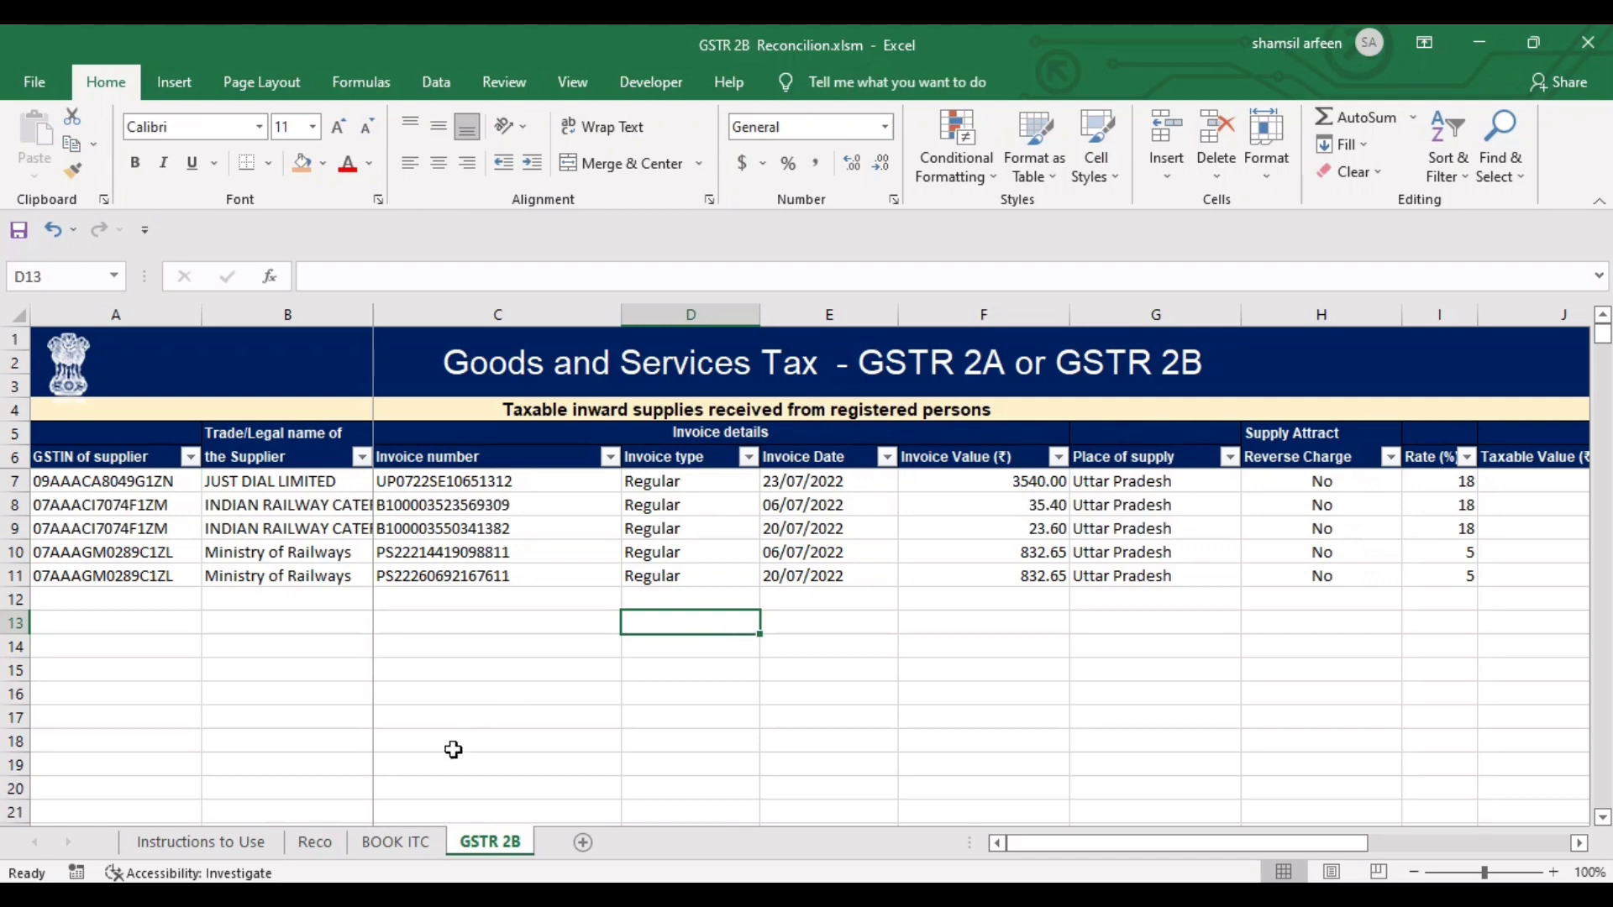
pyautogui.click(401, 842)
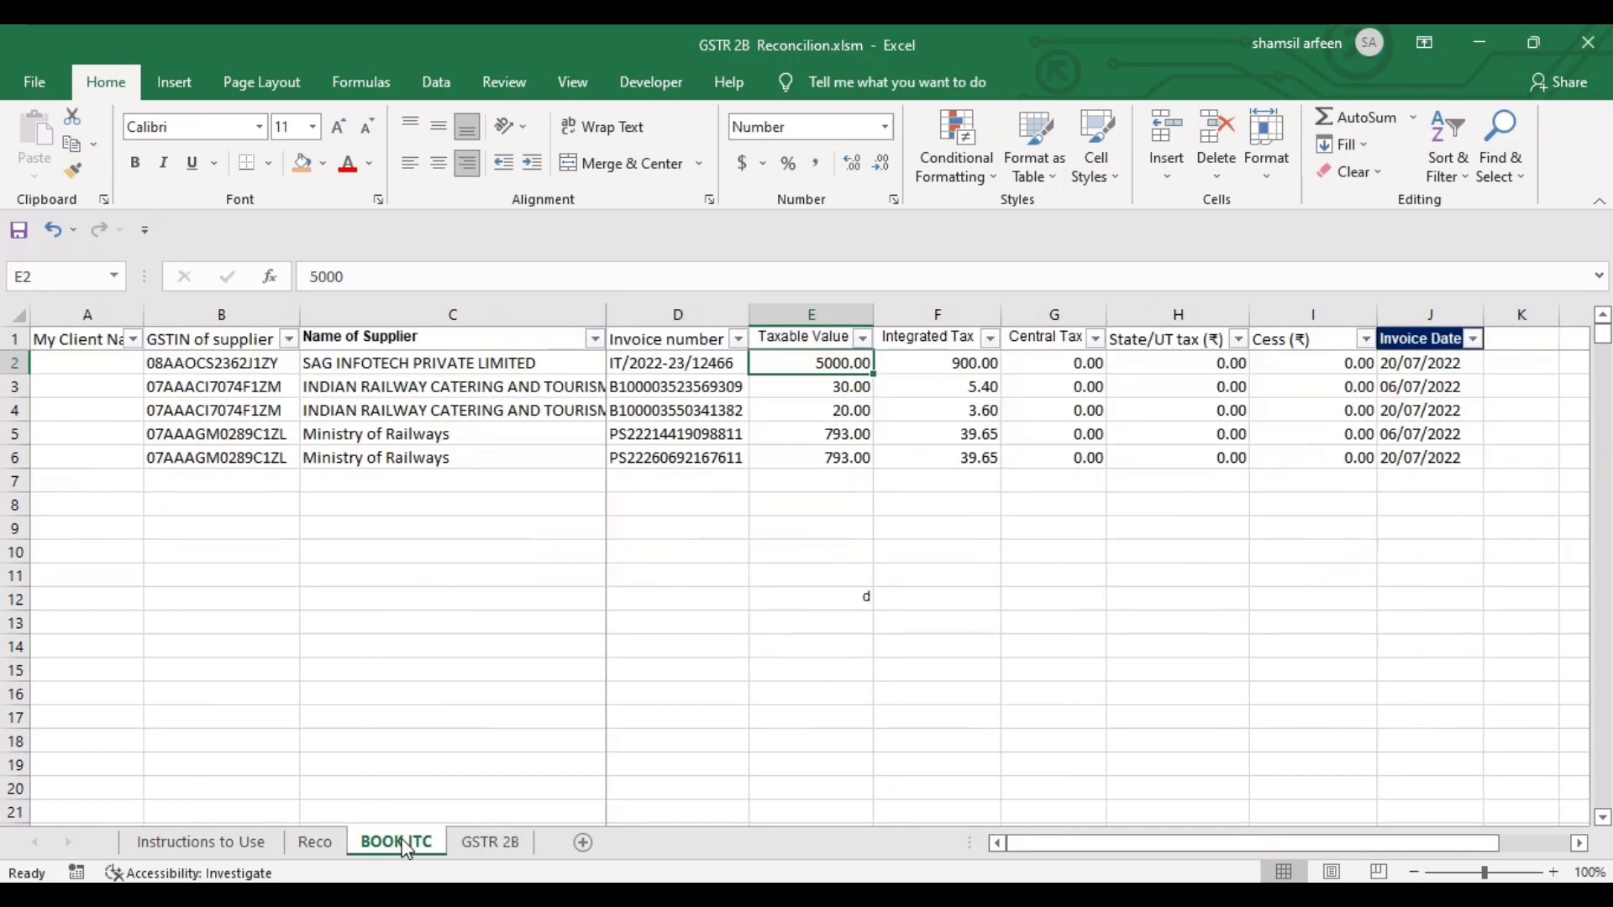
pyautogui.click(926, 463)
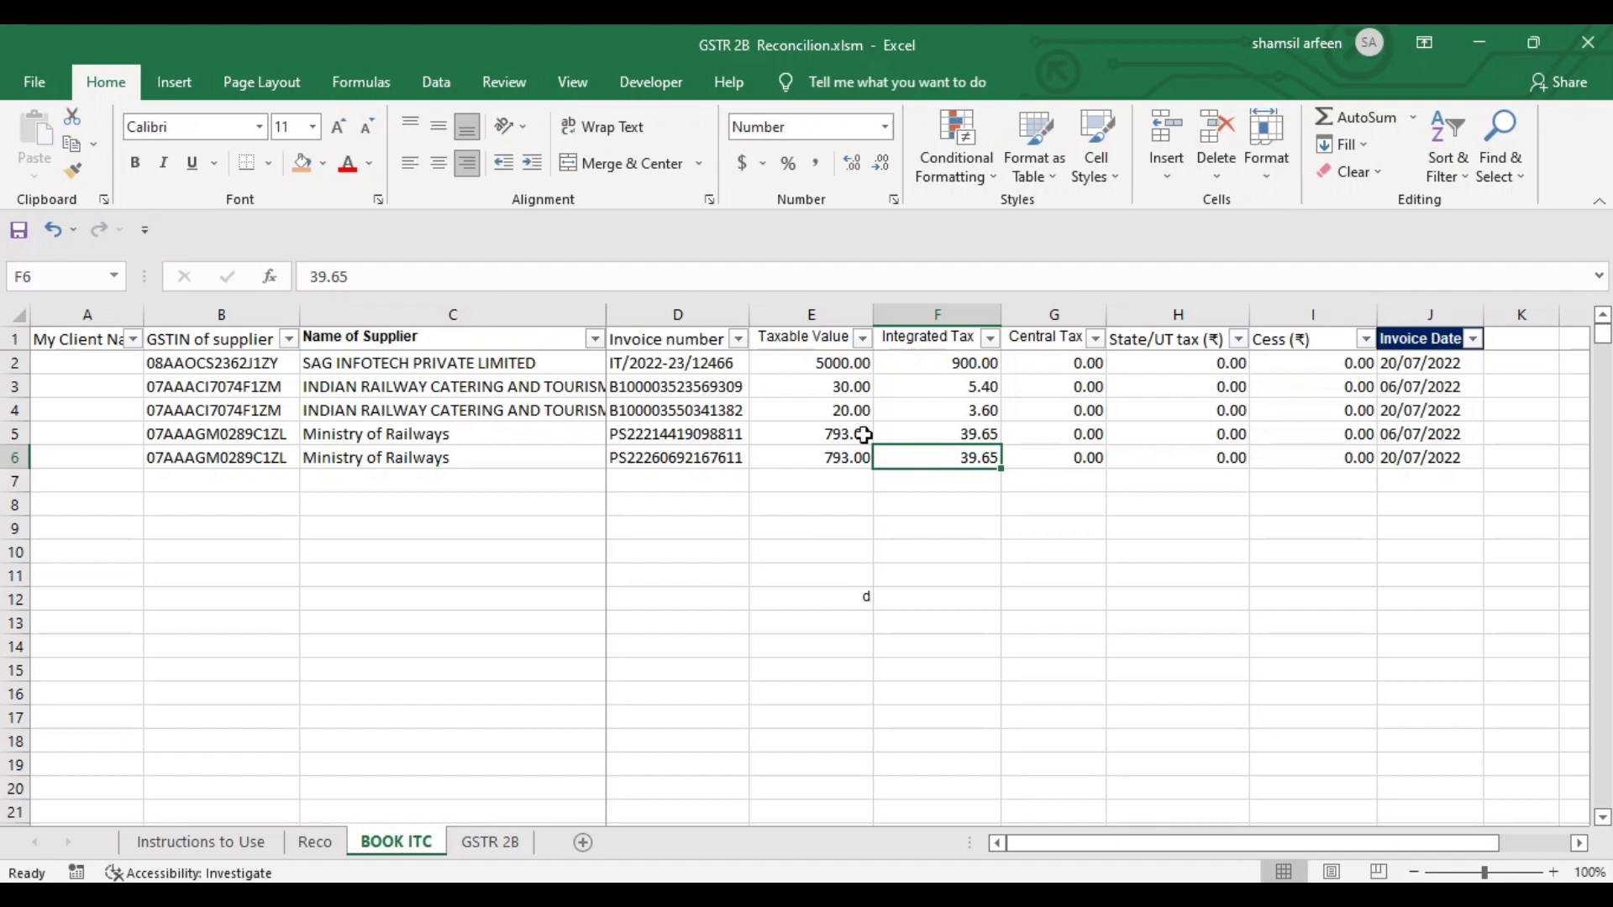
# Run the GSTR 2B VS BOOK ITC reconciliation from the Instructions to Use sheet and dismiss the completion message
pyautogui.click(190, 844)
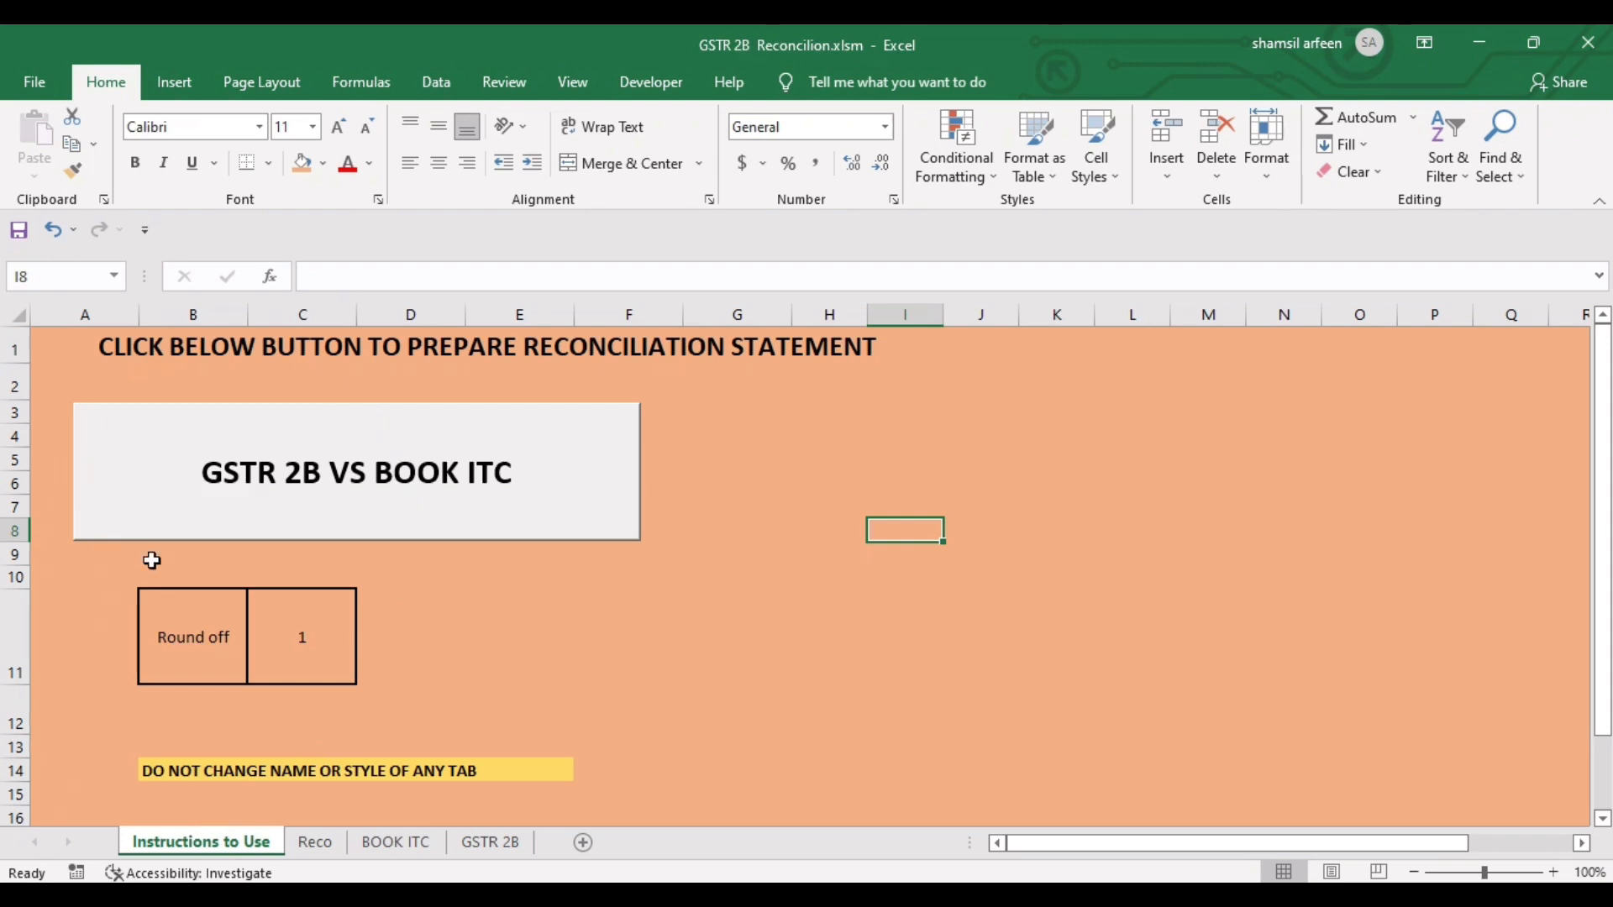
pyautogui.click(374, 526)
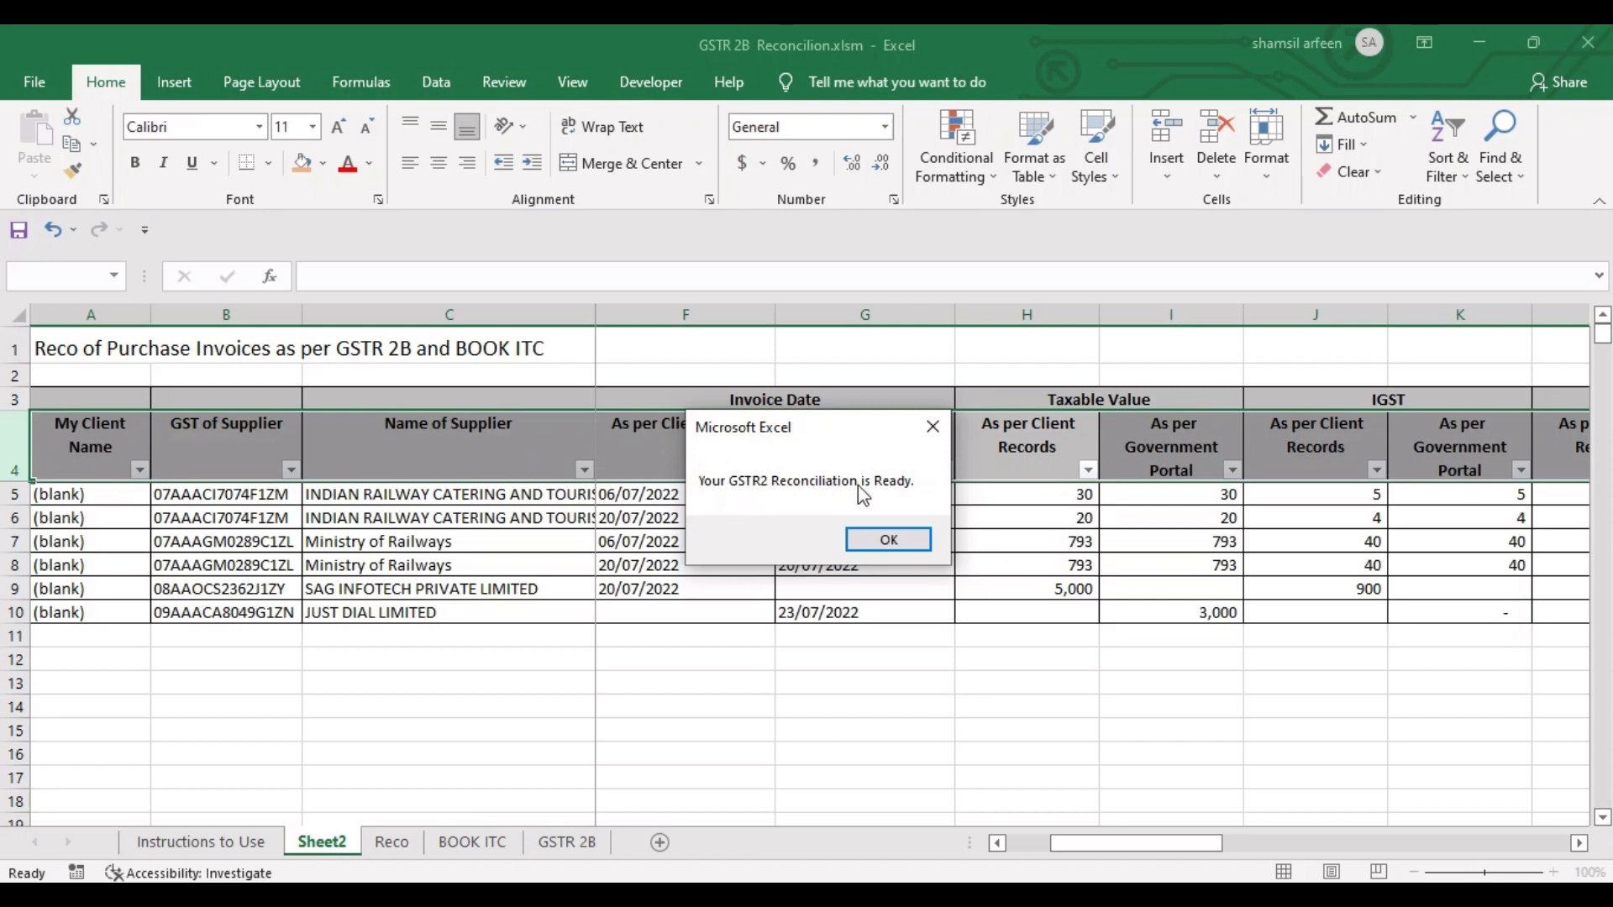
pyautogui.click(888, 540)
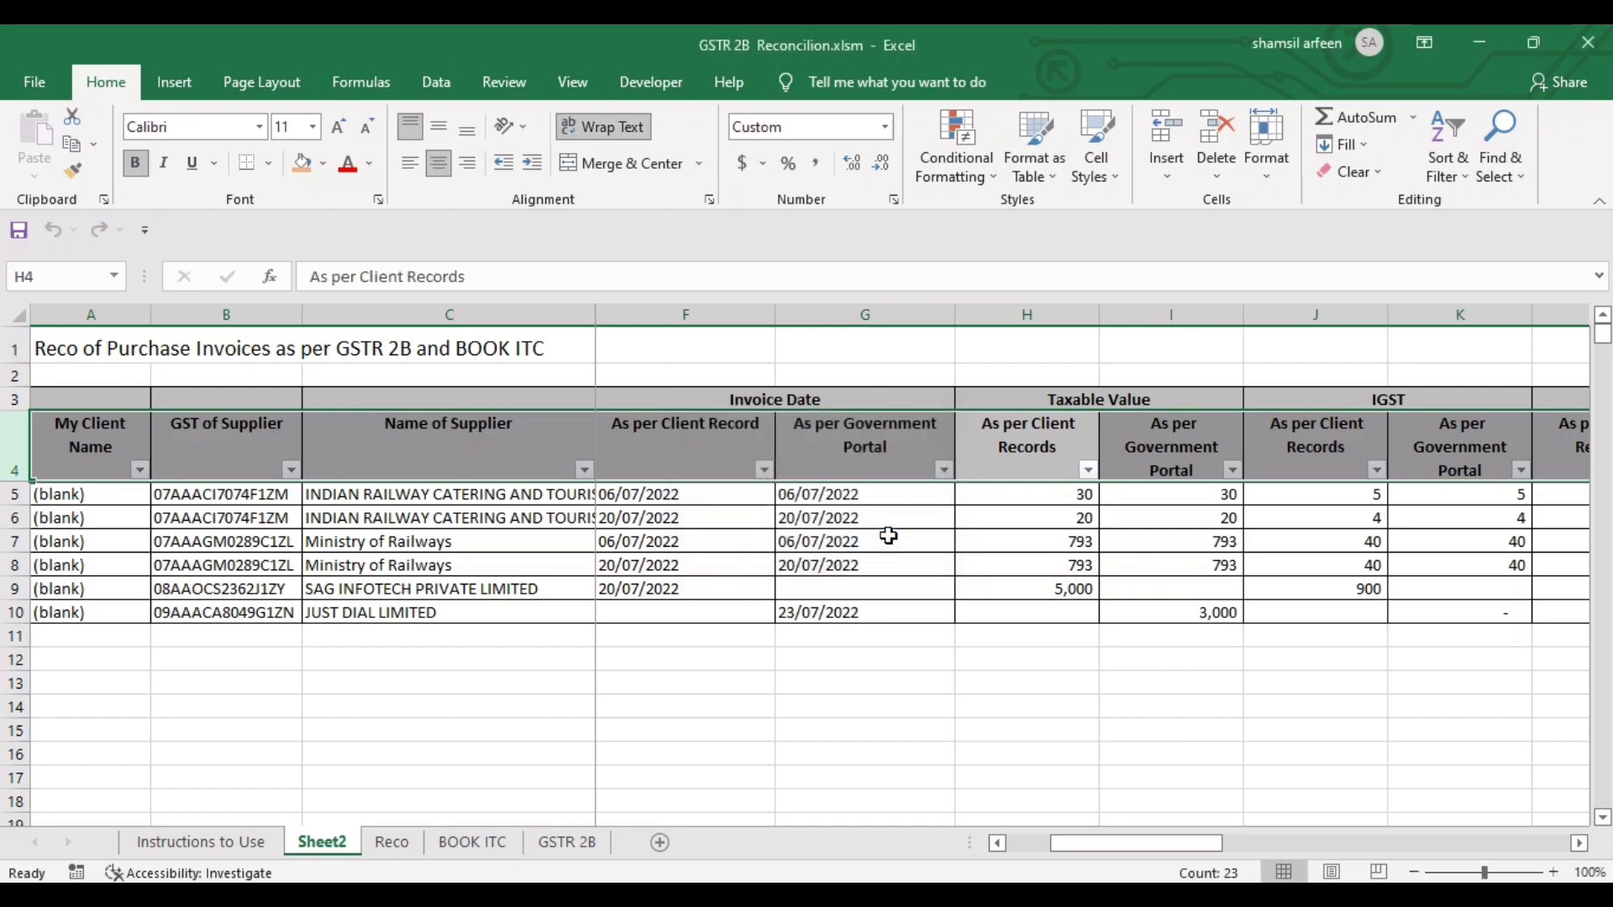
# Examine the generated reconciliation across the invoice date, taxable value, tax and difference columns through to Remarks
pyautogui.click(780, 643)
pyautogui.press('Right')
pyautogui.press('Right')
pyautogui.press('Right')
pyautogui.press('Right')
pyautogui.press('Right')
pyautogui.press('Right')
pyautogui.press('Right')
pyautogui.press('Right')
pyautogui.press('Right')
pyautogui.press('Right')
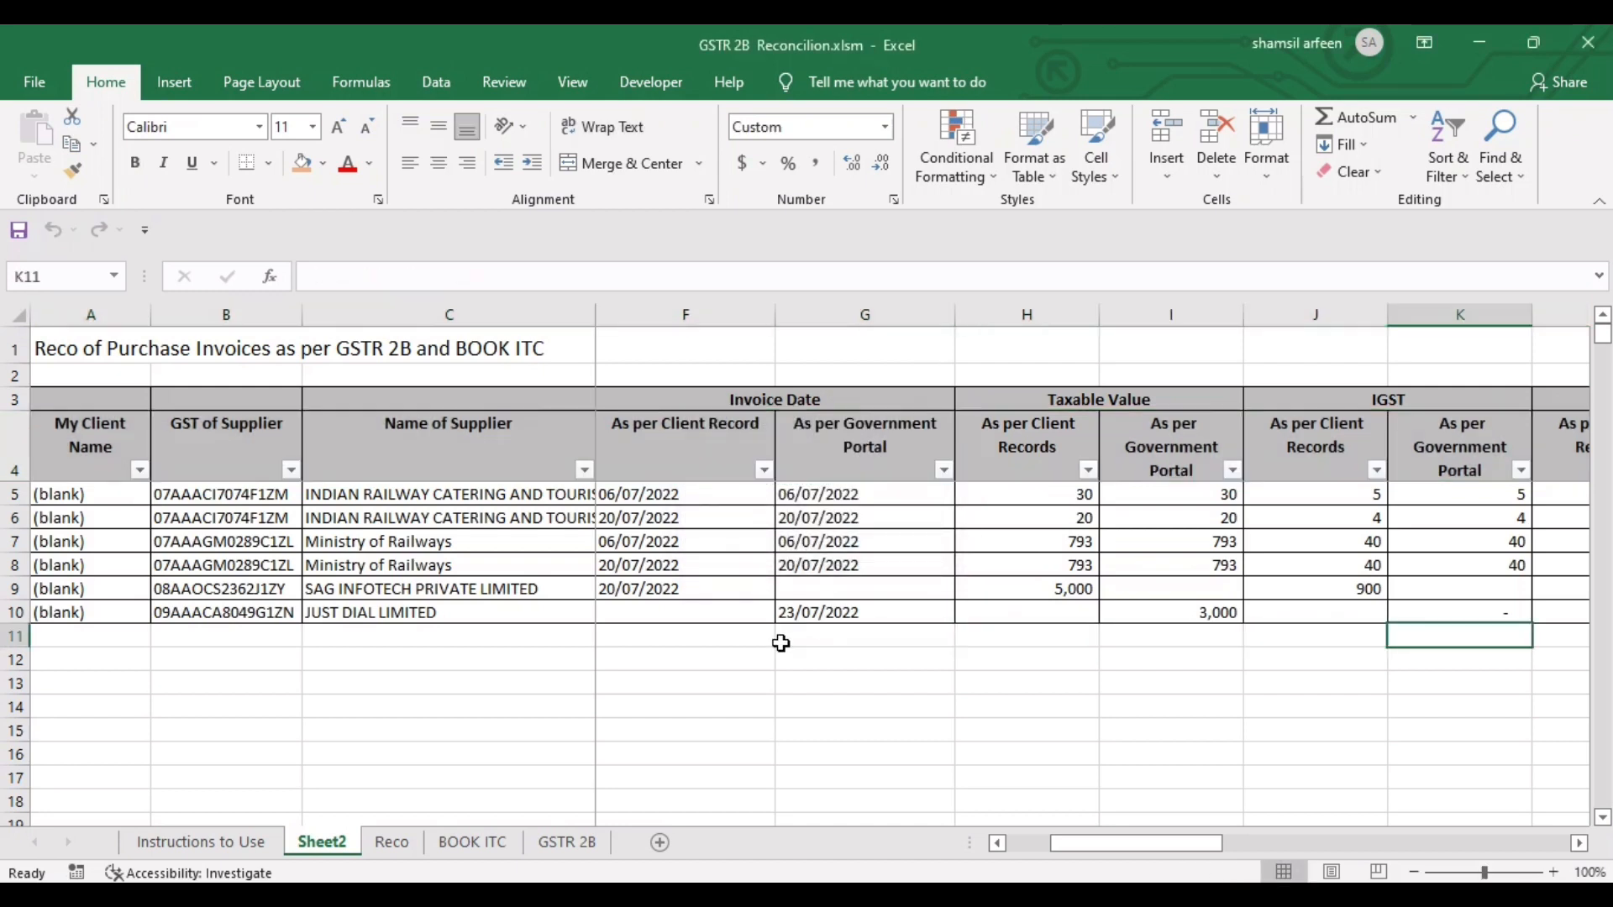
pyautogui.press('Right')
pyautogui.press('Right')
pyautogui.press('Right')
pyautogui.press('Right')
pyautogui.press('Right')
pyautogui.press('Right')
pyautogui.press('Right')
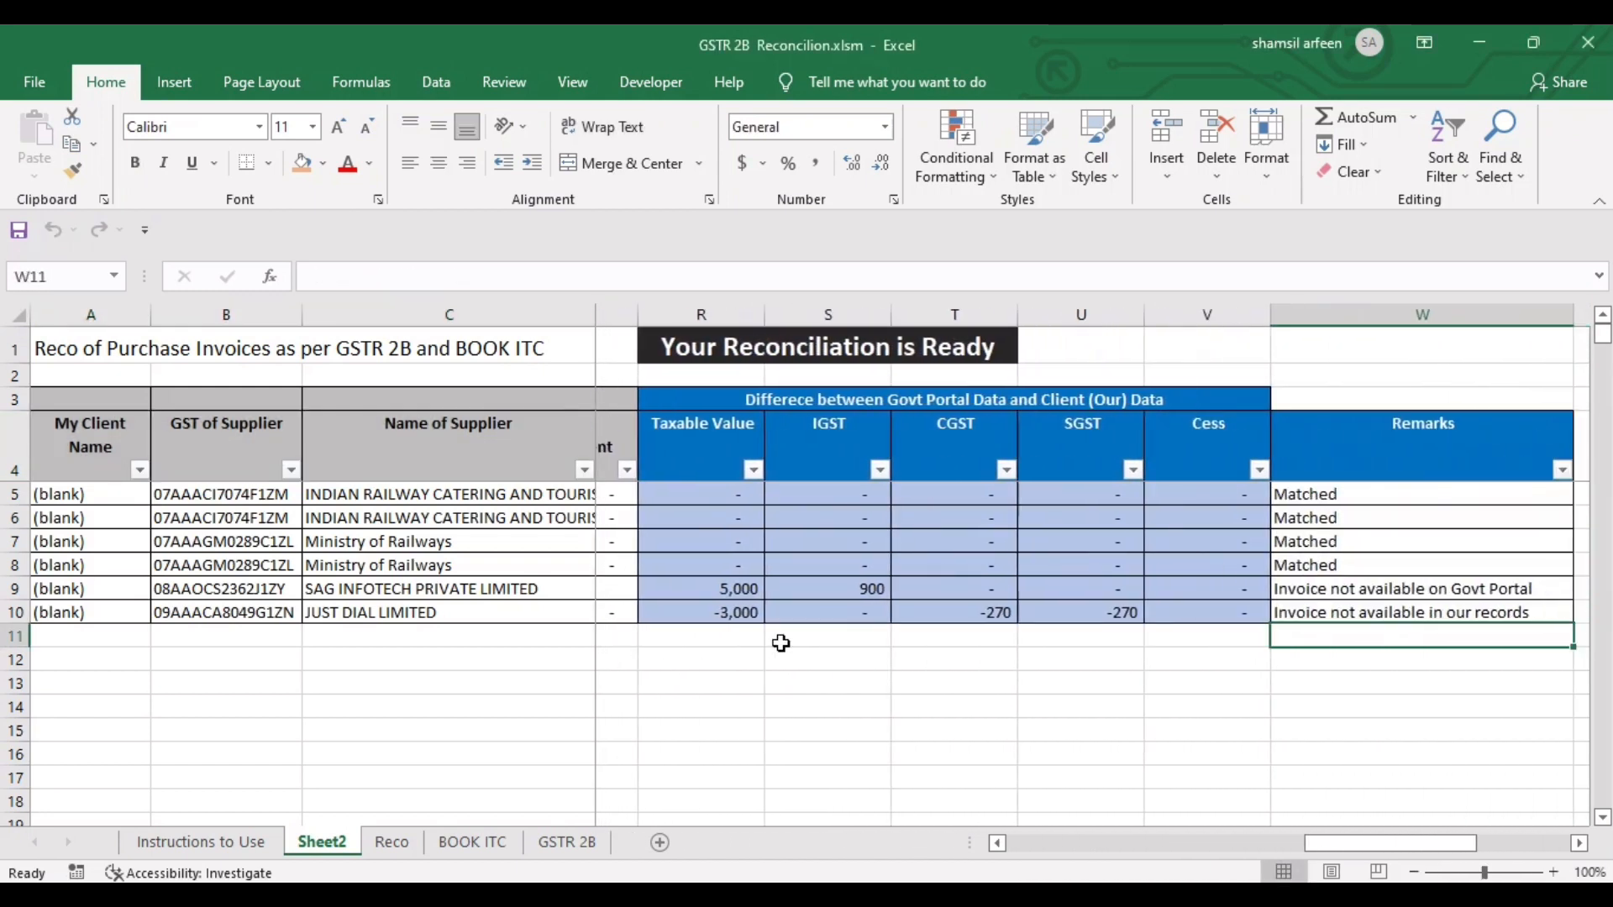
# Check the tax differences and the Remarks entries for the Indian Railway Catering and Ministry of Railways invoices
pyautogui.press('Left')
pyautogui.press('Left')
pyautogui.press('Left')
pyautogui.press('Up')
pyautogui.press('Up')
pyautogui.press('Up')
pyautogui.press('Up')
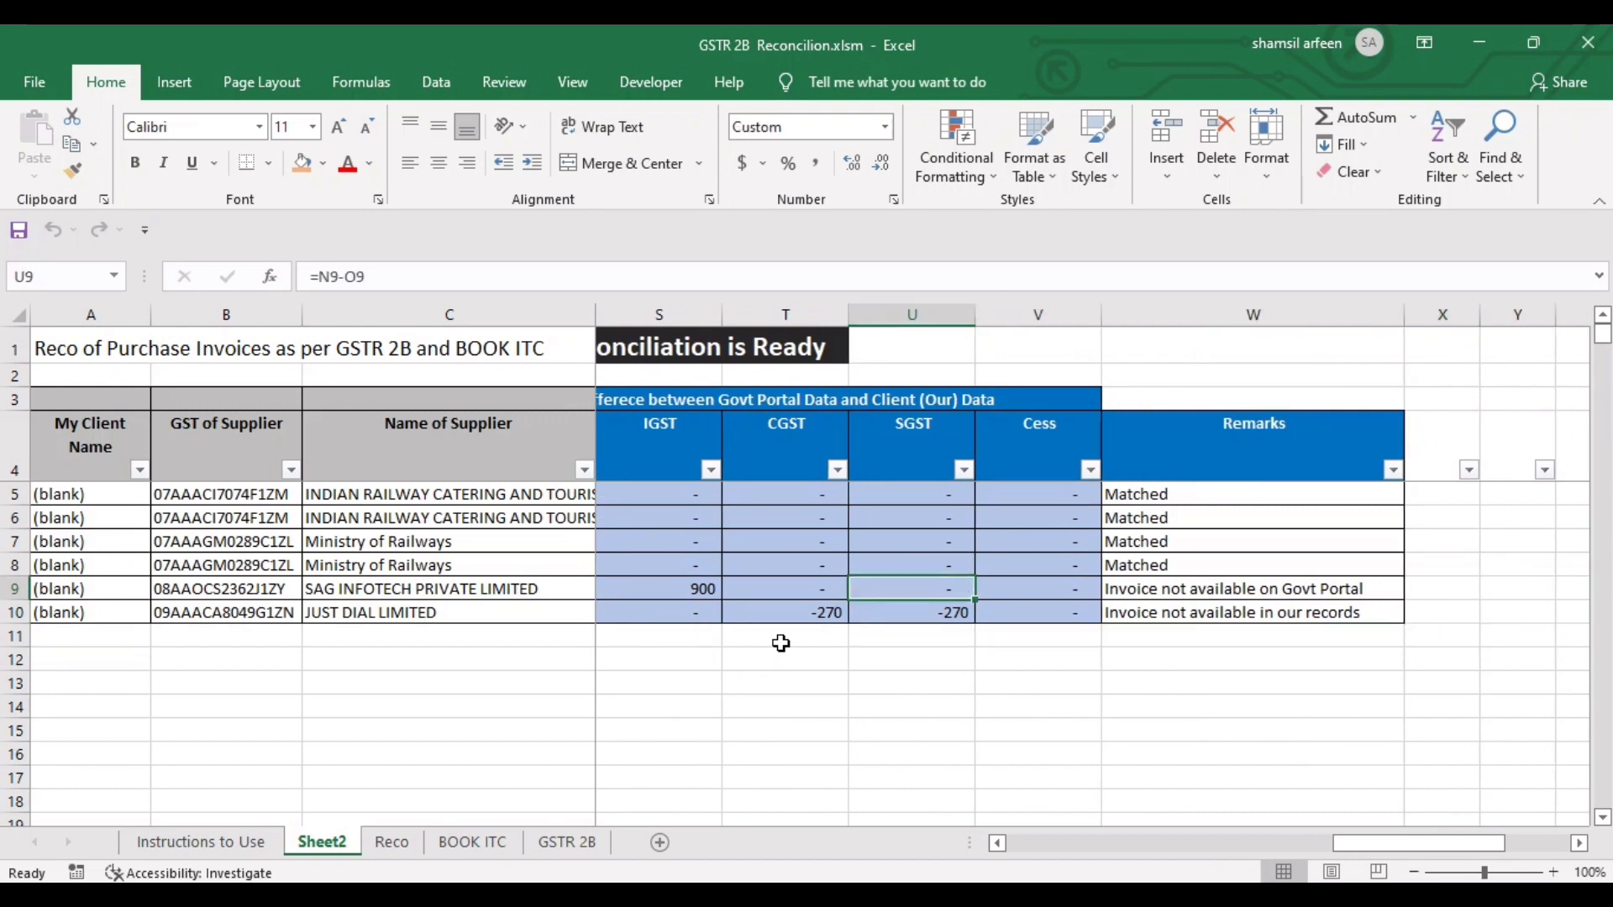
pyautogui.press('Right')
pyautogui.press('Right')
pyautogui.press('Up')
pyautogui.press('Up')
pyautogui.press('Down')
pyautogui.press('Down')
pyautogui.press('Down')
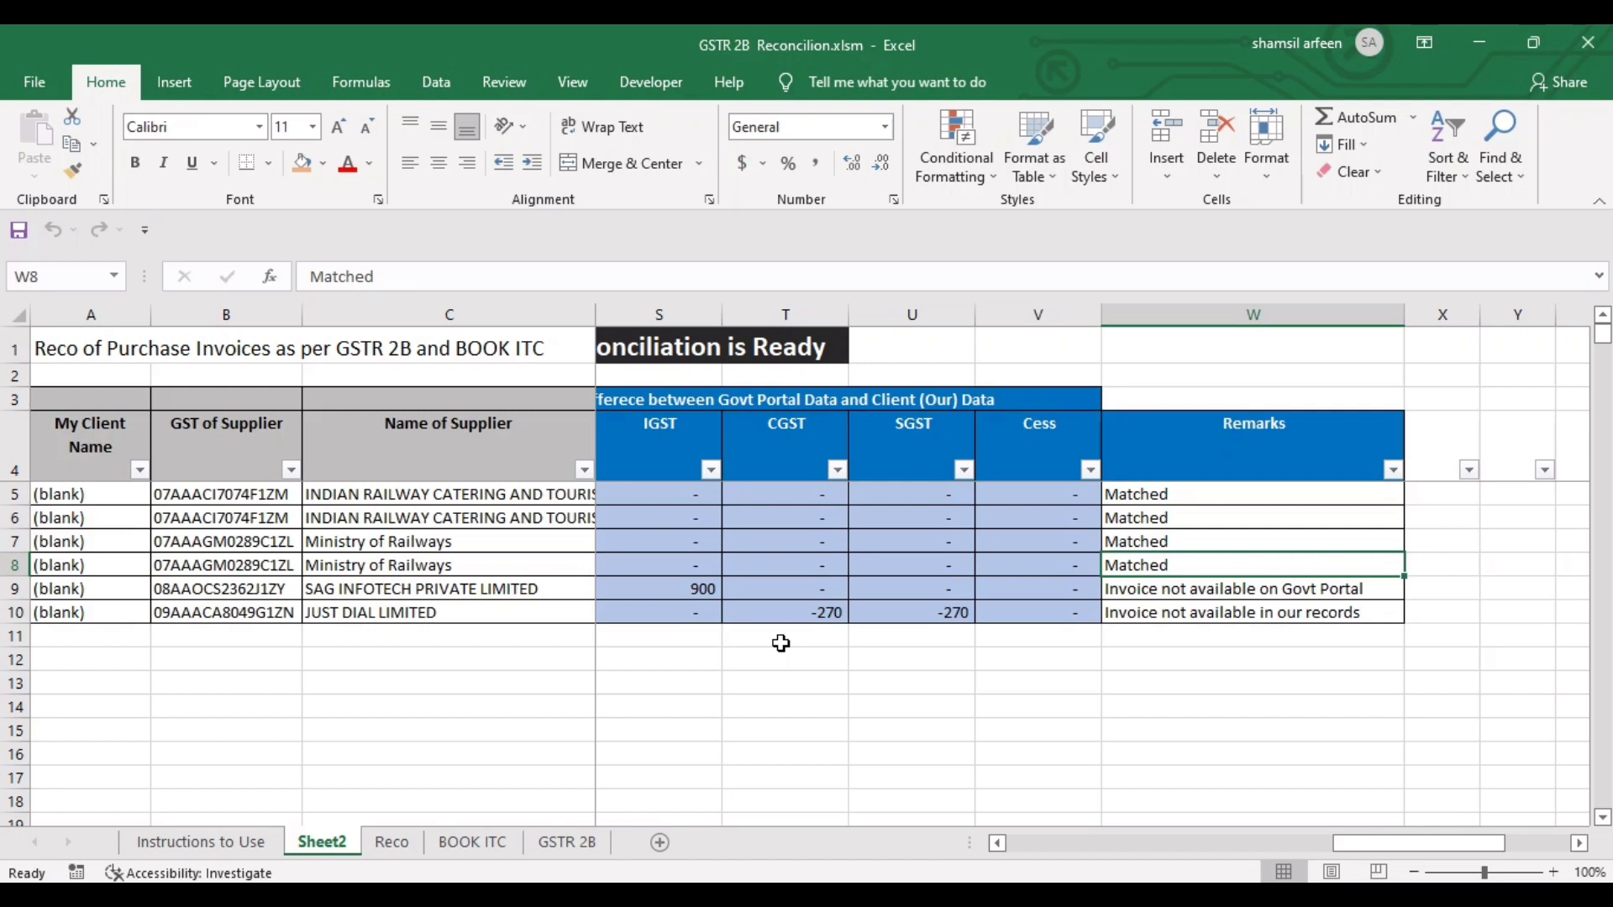
# Examine the SAG INFOTECH PRIVATE LIMITED row, comparing client records with government portal data, tax differences and remarks
pyautogui.press('Down')
pyautogui.press('Left')
pyautogui.press('Left')
pyautogui.press('Left')
pyautogui.press('Left')
pyautogui.press('Left')
pyautogui.press('Left')
pyautogui.press('Left')
pyautogui.press('Left')
pyautogui.press('Left')
pyautogui.press('Left')
pyautogui.press('Left')
pyautogui.press('Left')
pyautogui.press('Left')
pyautogui.press('Left')
pyautogui.press('Left')
pyautogui.press('Left')
pyautogui.press('Left')
pyautogui.press('Left')
pyautogui.press('Left')
pyautogui.press('Left')
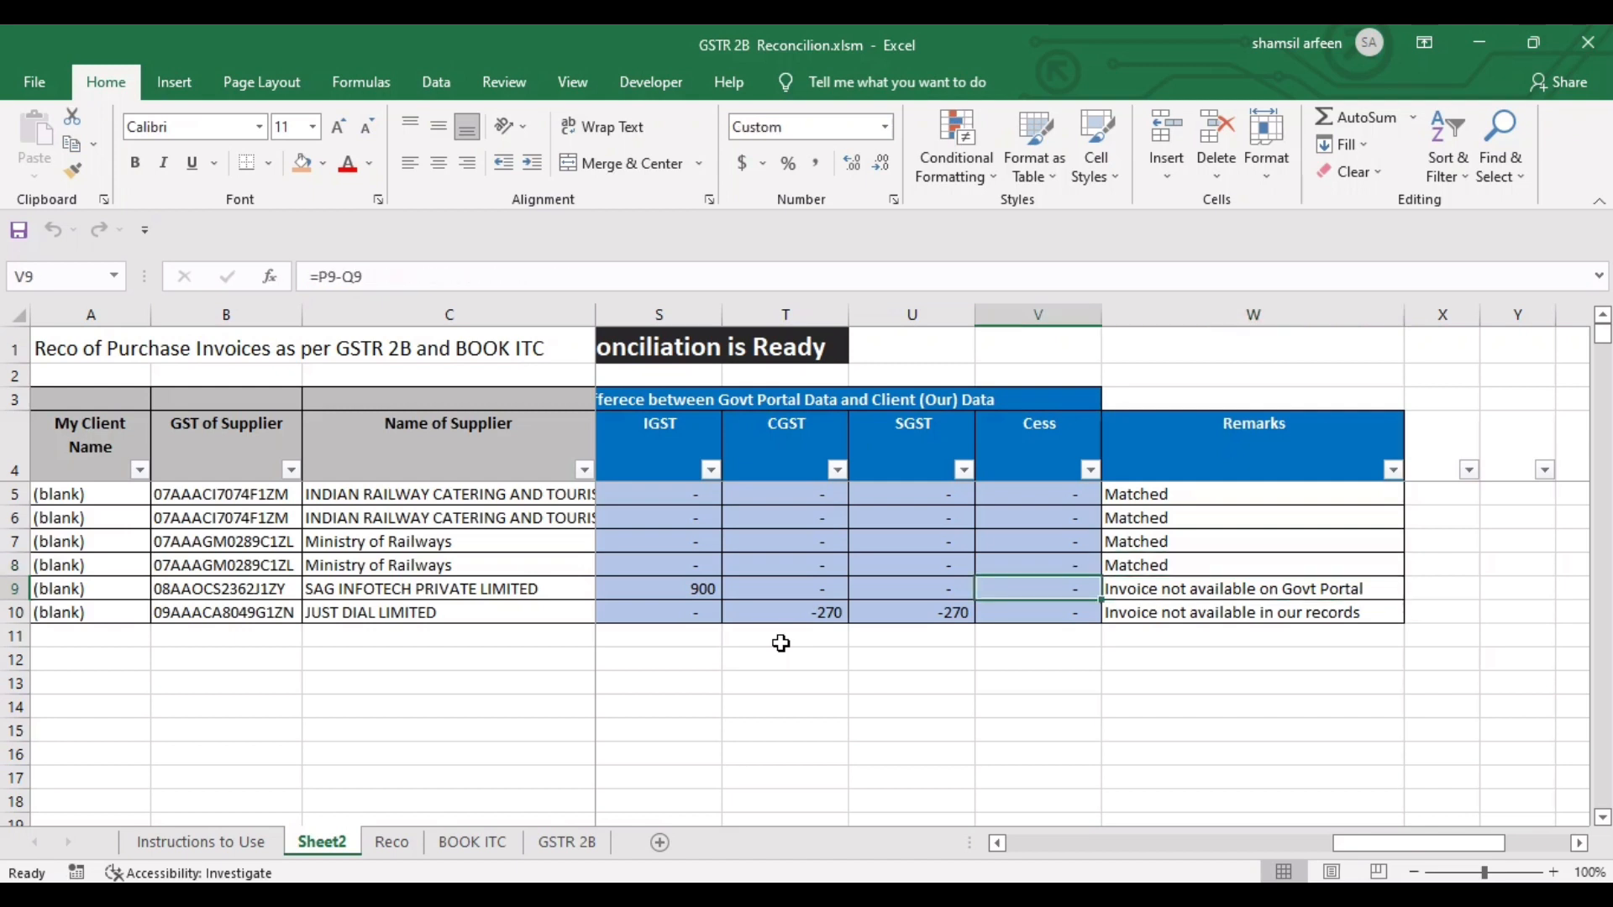
pyautogui.press('Right')
pyautogui.press('Right')
pyautogui.press('Right')
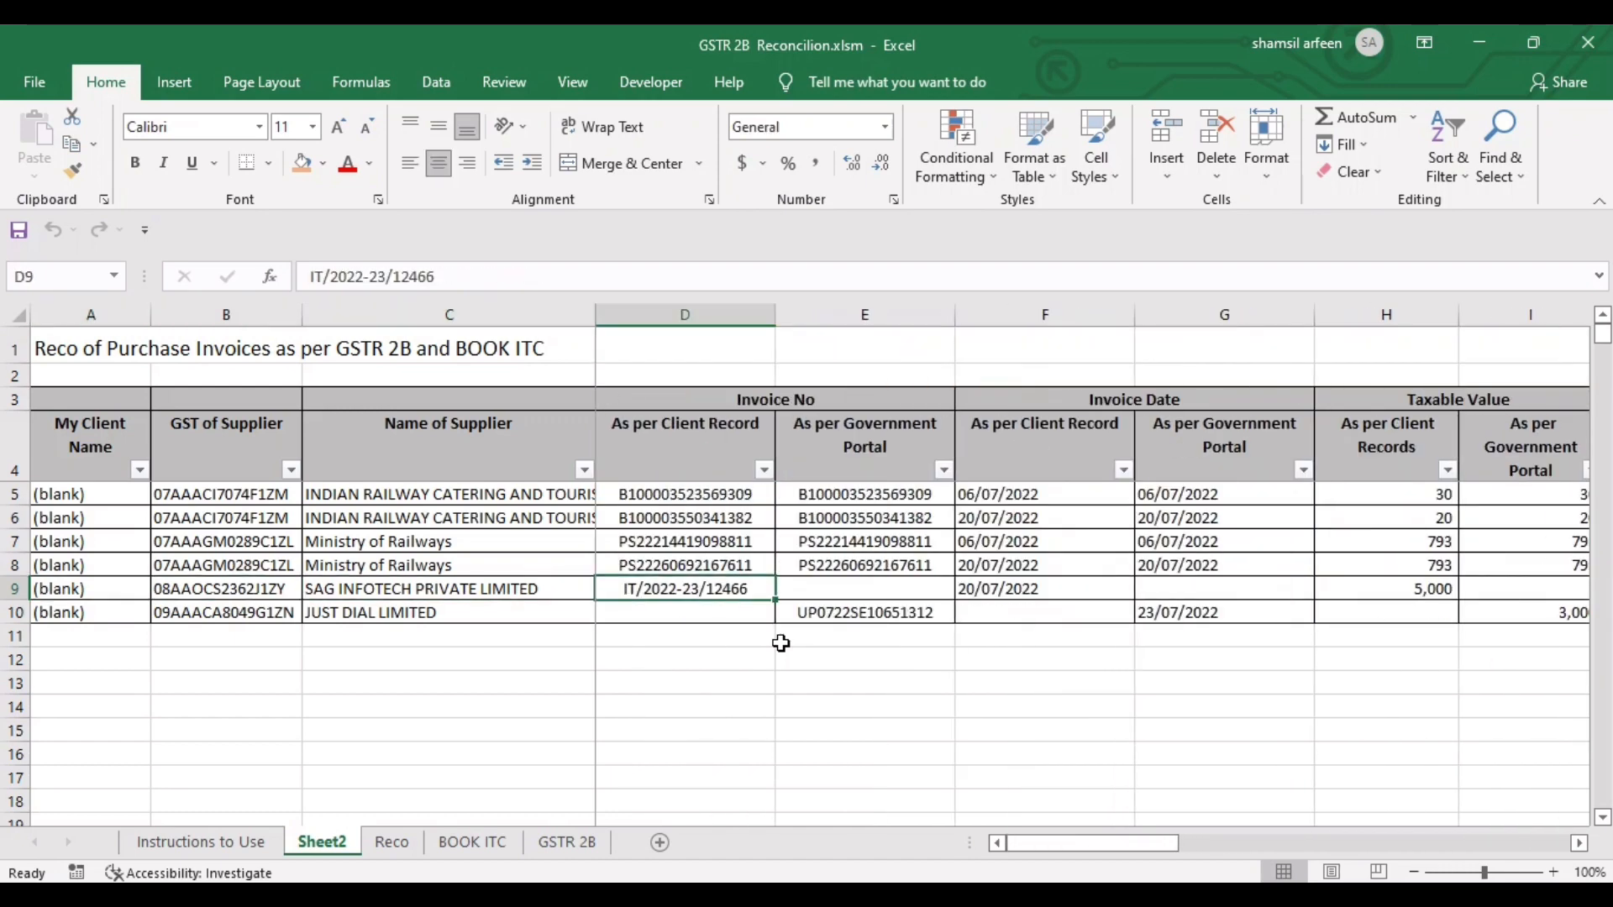
pyautogui.press('Left')
pyautogui.press('Left')
pyautogui.press('Right')
pyautogui.press('Right')
pyautogui.press('Right')
pyautogui.press('Right')
pyautogui.press('Right')
pyautogui.press('Right')
pyautogui.press('Right')
pyautogui.press('Right')
pyautogui.press('Right')
pyautogui.press('Right')
pyautogui.press('Right')
pyautogui.press('Right')
pyautogui.press('Right')
pyautogui.press('Right')
pyautogui.press('Right')
pyautogui.press('Right')
pyautogui.press('Right')
pyautogui.press('Right')
pyautogui.press('Right')
pyautogui.press('Right')
pyautogui.press('Right')
pyautogui.press('Right')
pyautogui.press('Right')
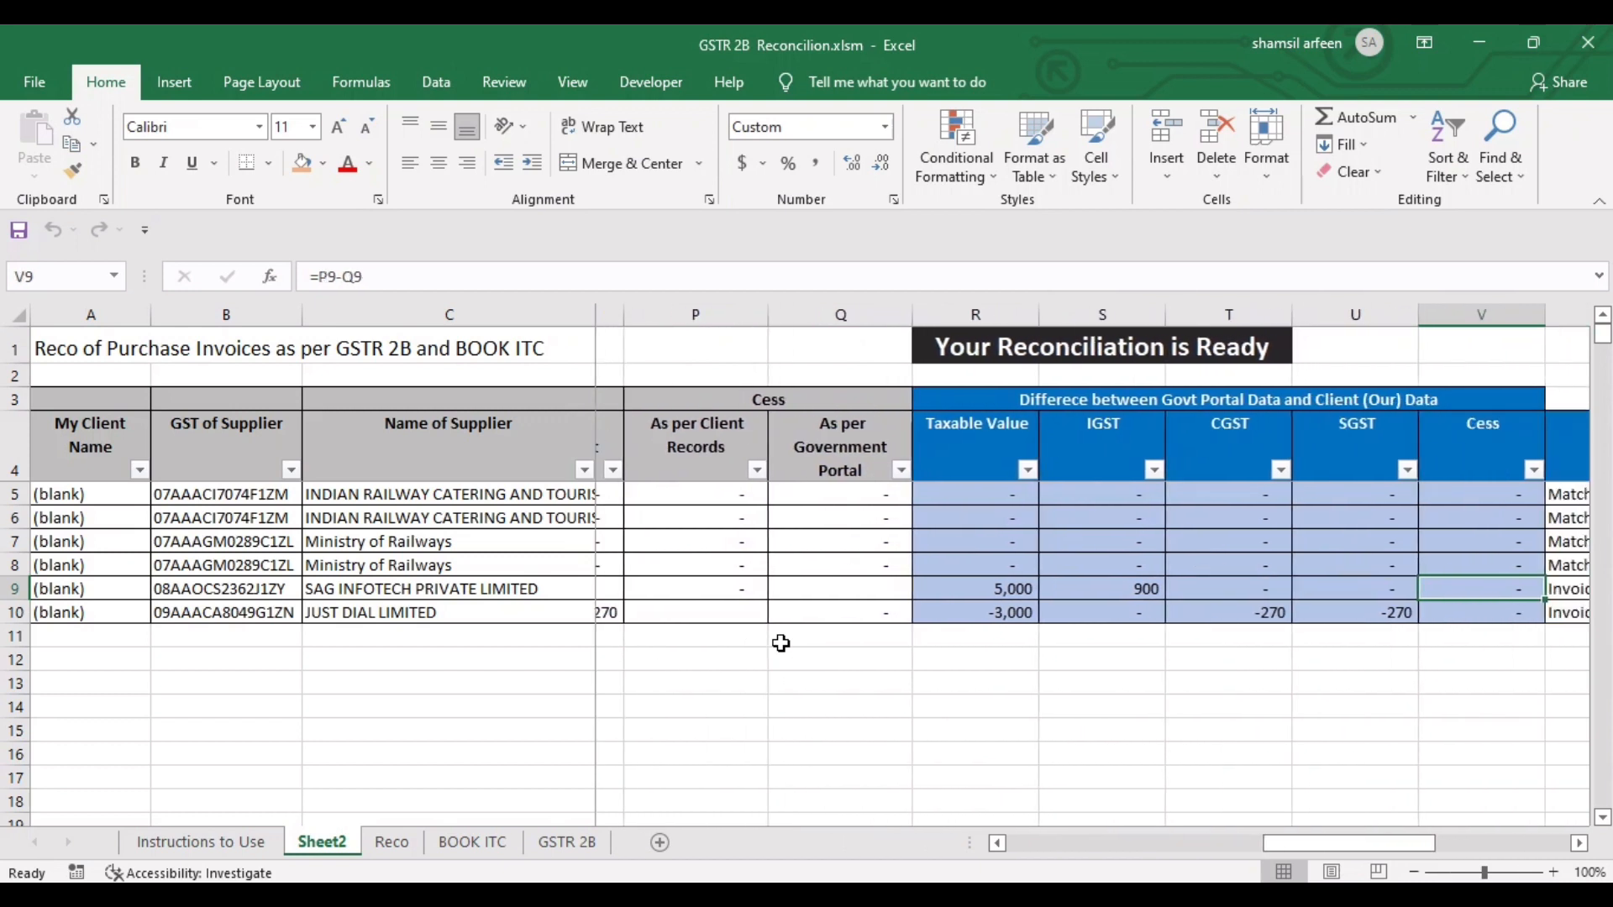
pyautogui.press('Left')
pyautogui.press('Left')
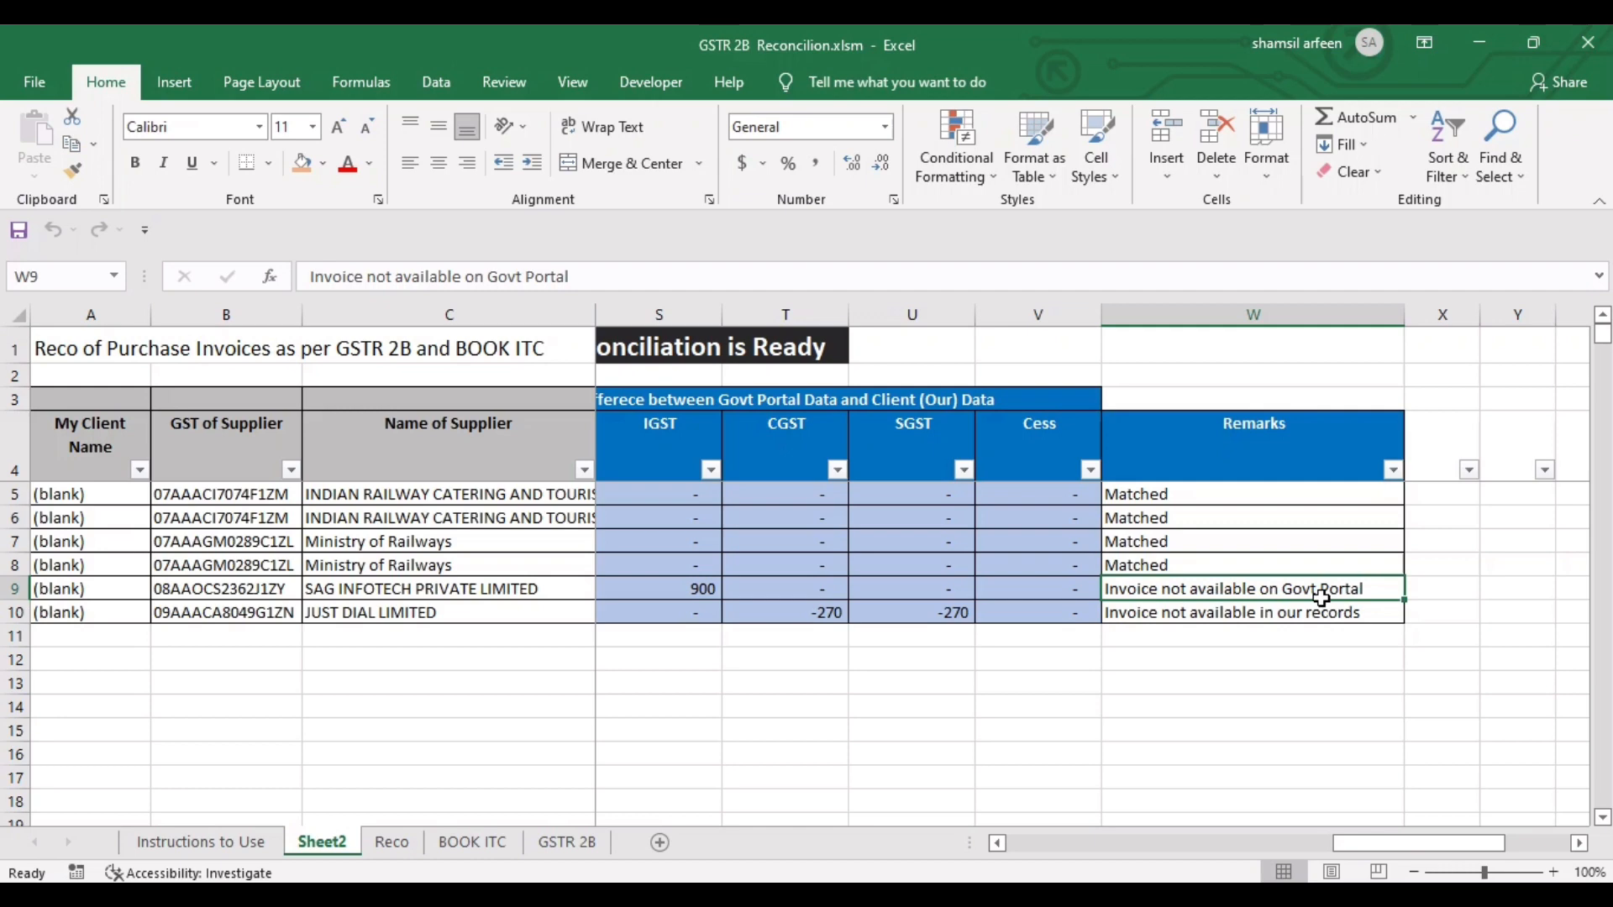
# Examine the JUST DIAL LIMITED row from its supplier and invoice details through the tax differences to Remarks
pyautogui.press('Down')
pyautogui.press('Left')
pyautogui.press('Left')
pyautogui.press('Left')
pyautogui.press('Left')
pyautogui.press('Left')
pyautogui.press('Left')
pyautogui.press('Left')
pyautogui.press('Left')
pyautogui.press('Left')
pyautogui.press('Left')
pyautogui.press('Left')
pyautogui.press('Left')
pyautogui.press('Left')
pyautogui.press('Left')
pyautogui.press('Left')
pyautogui.press('Left')
pyautogui.press('Left')
pyautogui.press('Left')
pyautogui.press('Left')
pyautogui.press('Left')
pyautogui.press('Left')
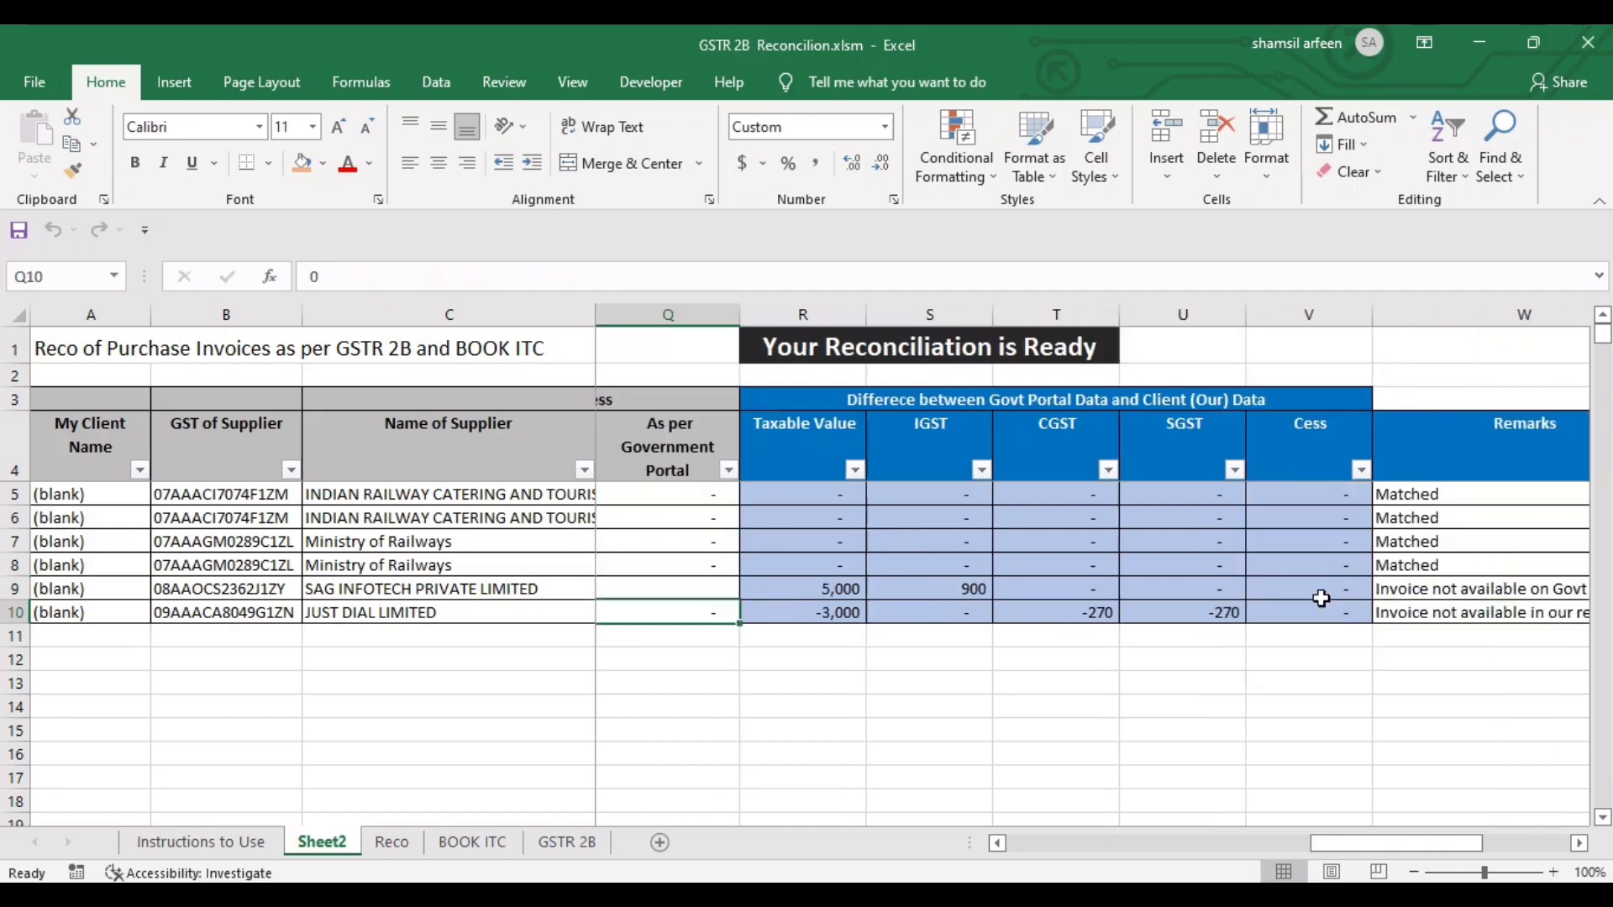
pyautogui.press('Right')
pyautogui.press('Right')
pyautogui.press('Right')
pyautogui.press('Right')
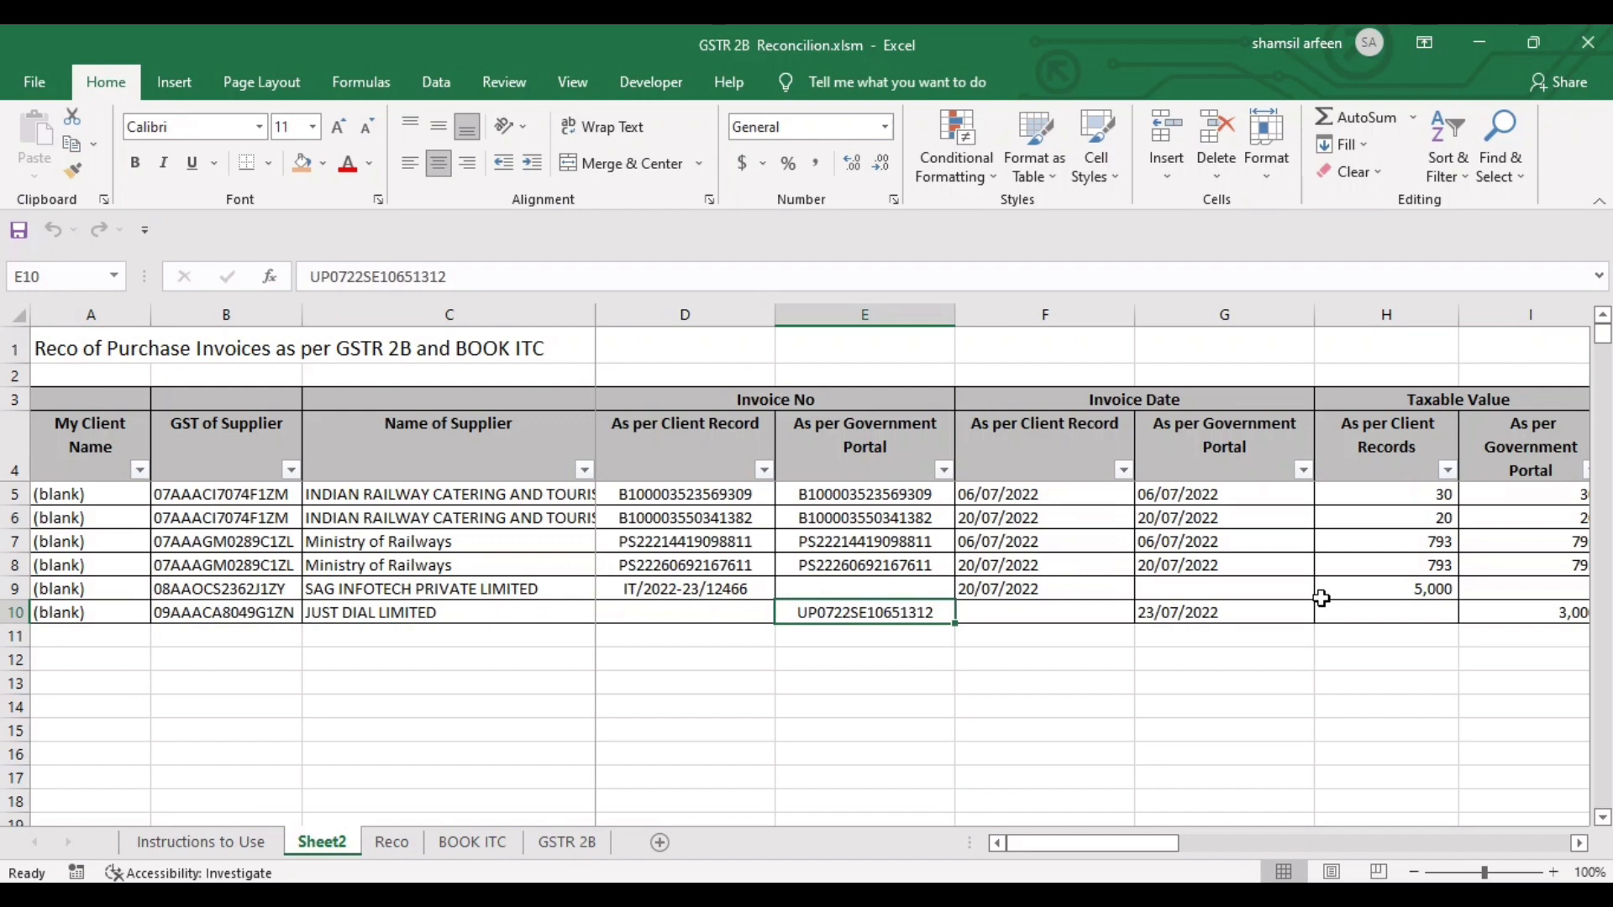
pyautogui.press('Right')
pyautogui.press('Right')
pyautogui.press('Right')
pyautogui.press('Right')
pyautogui.press('Right')
pyautogui.press('Right')
pyautogui.press('Right')
pyautogui.press('Right')
pyautogui.press('Right')
pyautogui.press('Right')
pyautogui.press('Right')
pyautogui.press('Right')
pyautogui.press('Right')
pyautogui.press('Right')
pyautogui.press('Right')
pyautogui.press('Right')
pyautogui.press('Right')
pyautogui.press('Right')
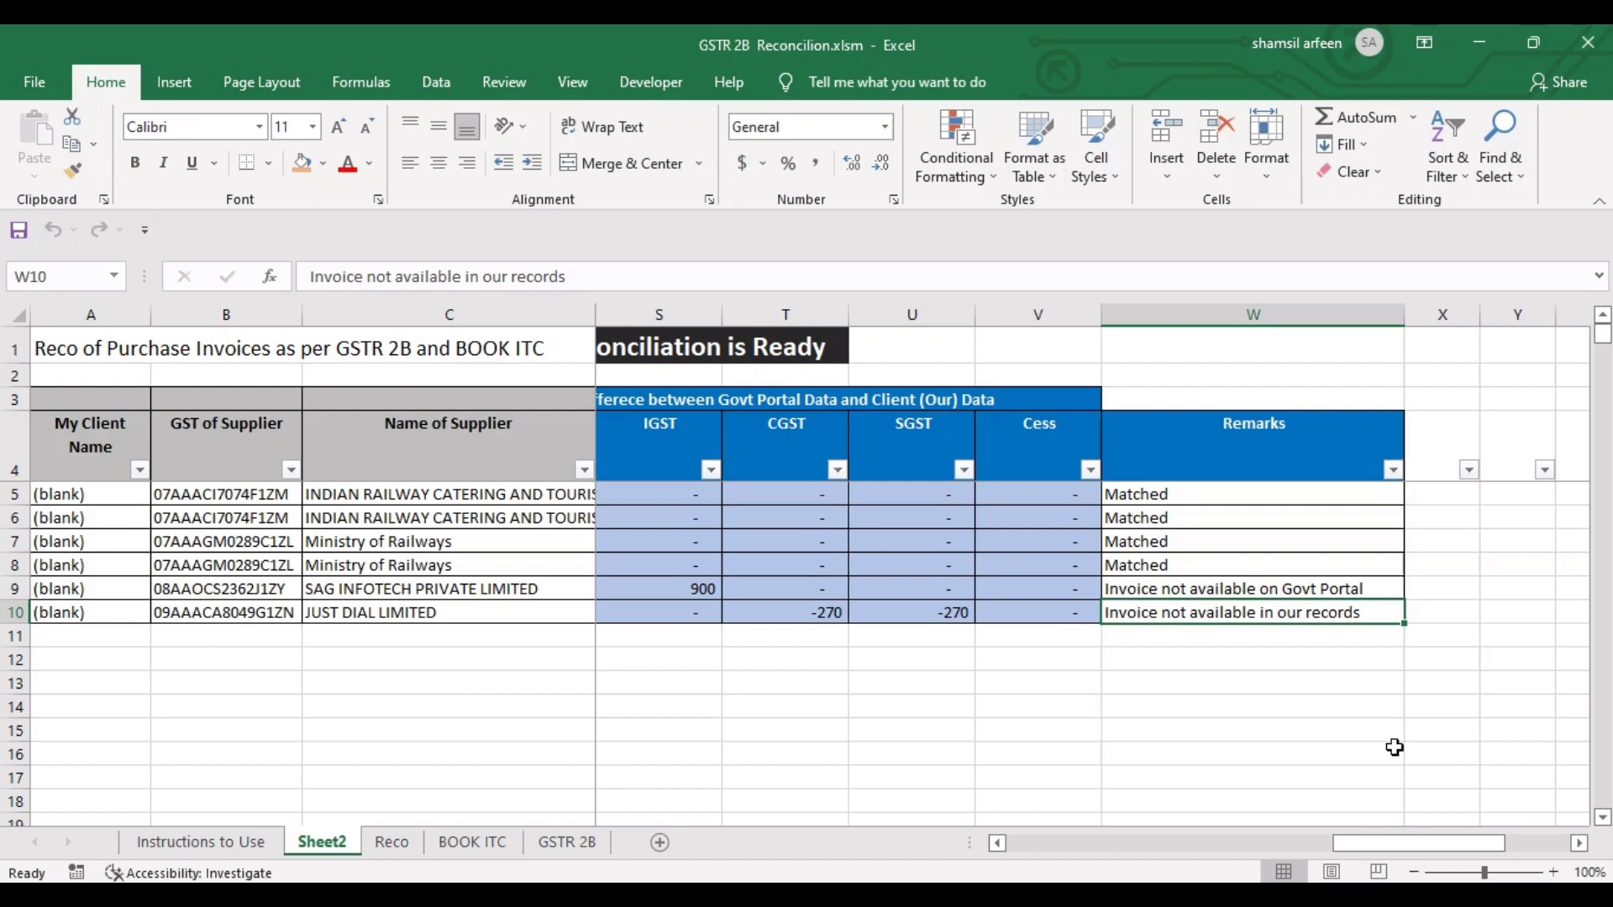
# Enter the note "call" in X9, beside the remark for SAG INFOTECH PRIVATE LIMITED
pyautogui.press('Right')
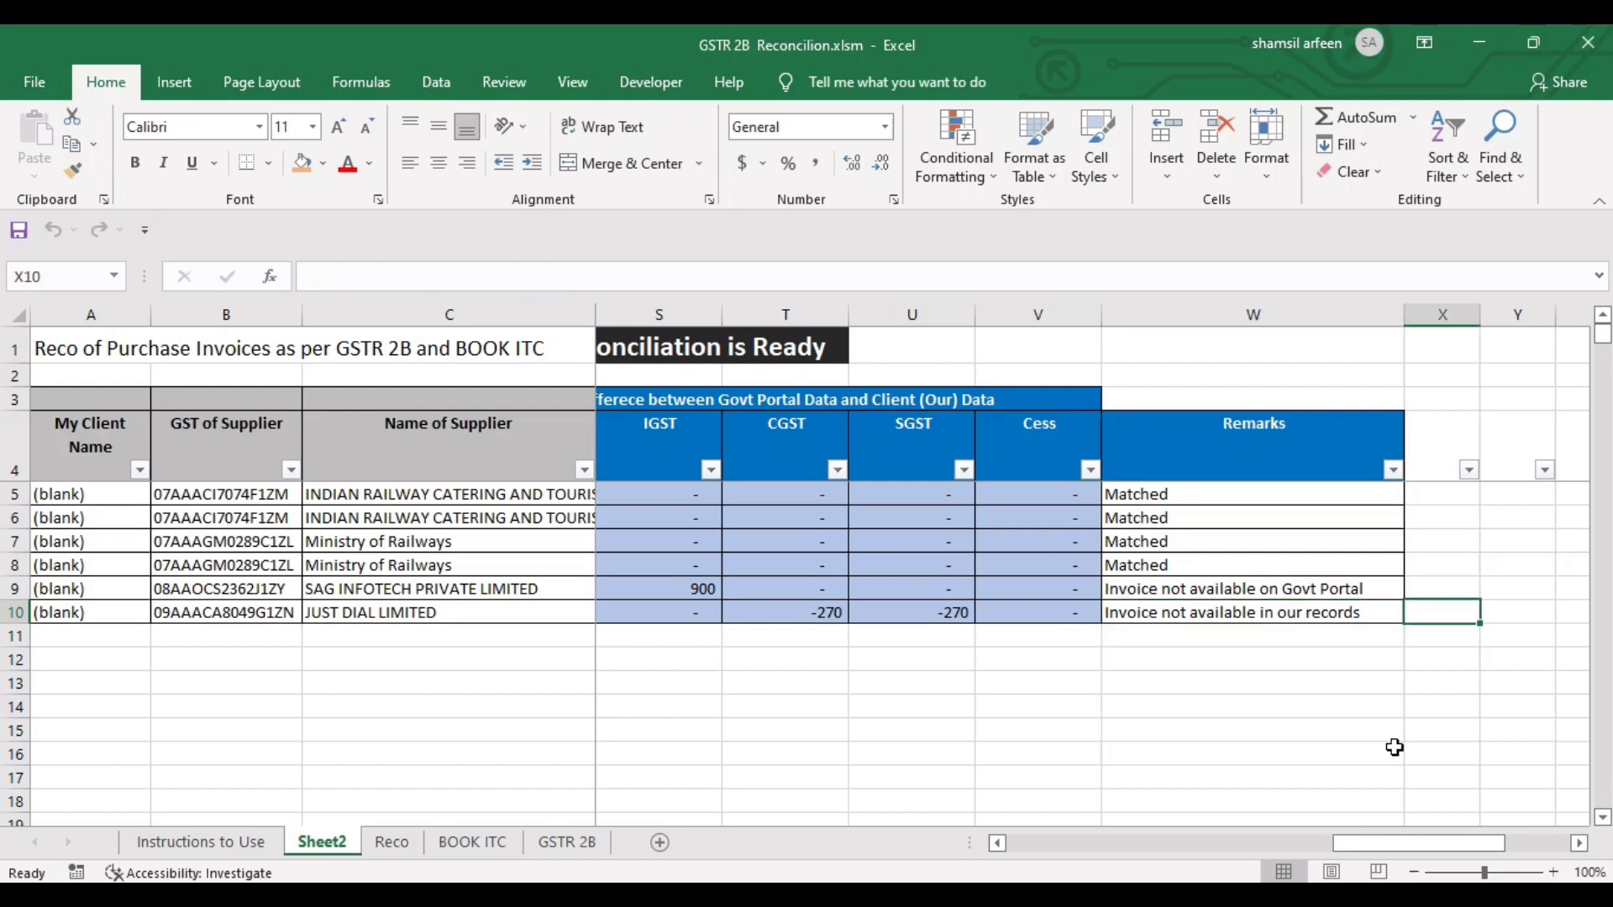
pyautogui.hscroll(1, 1395, 748)
pyautogui.press('Up')
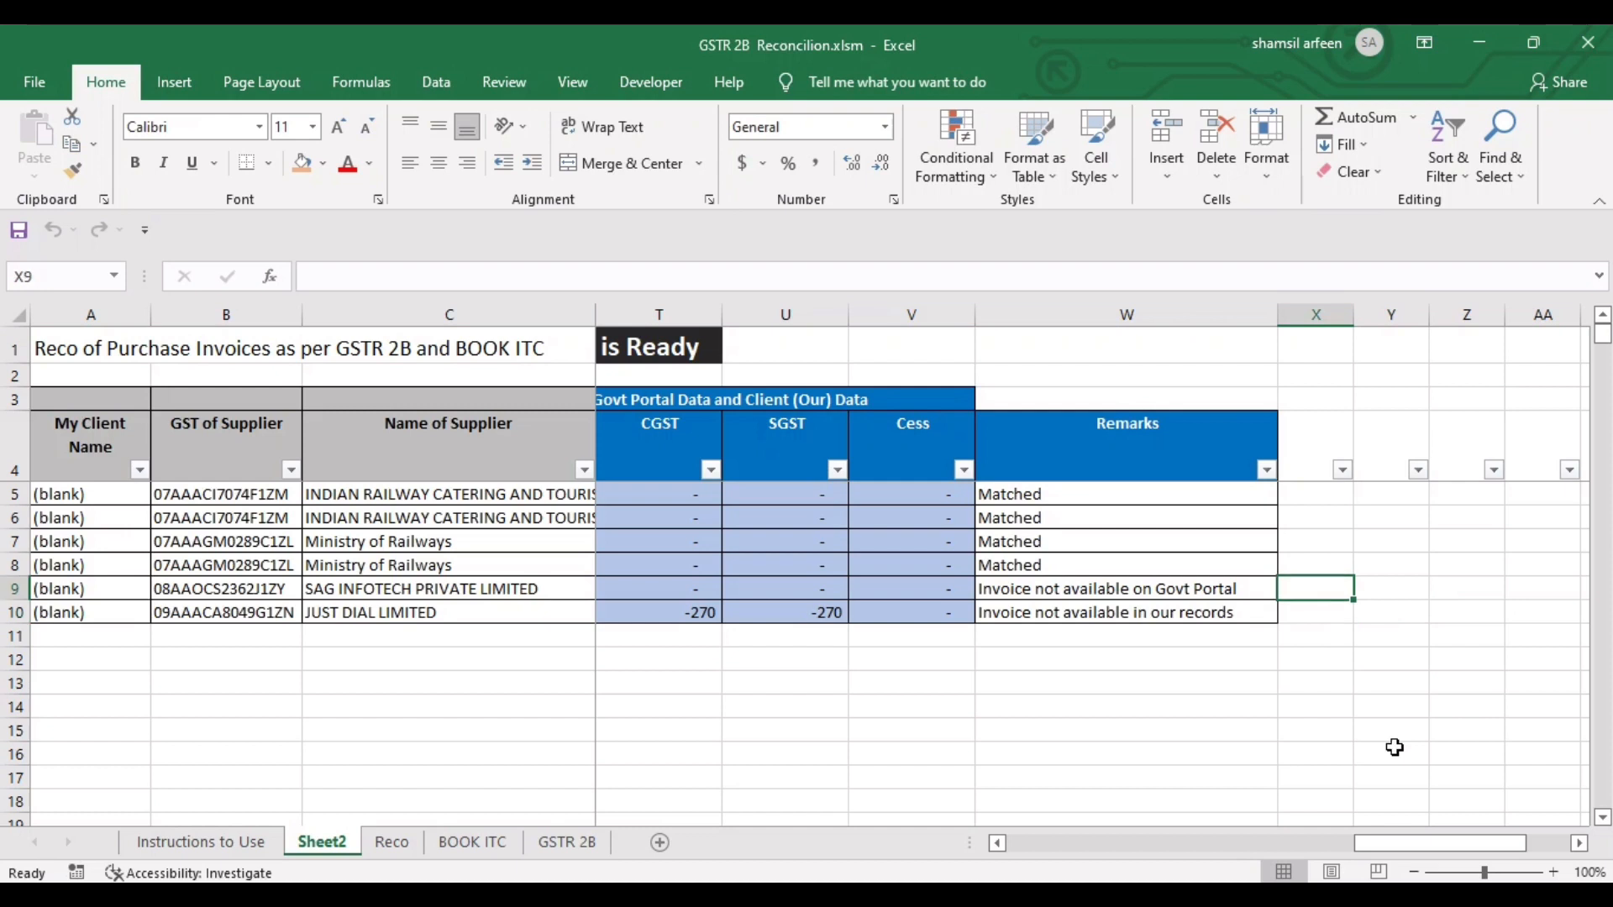
pyautogui.press('Left')
pyautogui.press('Right')
pyautogui.write('call')
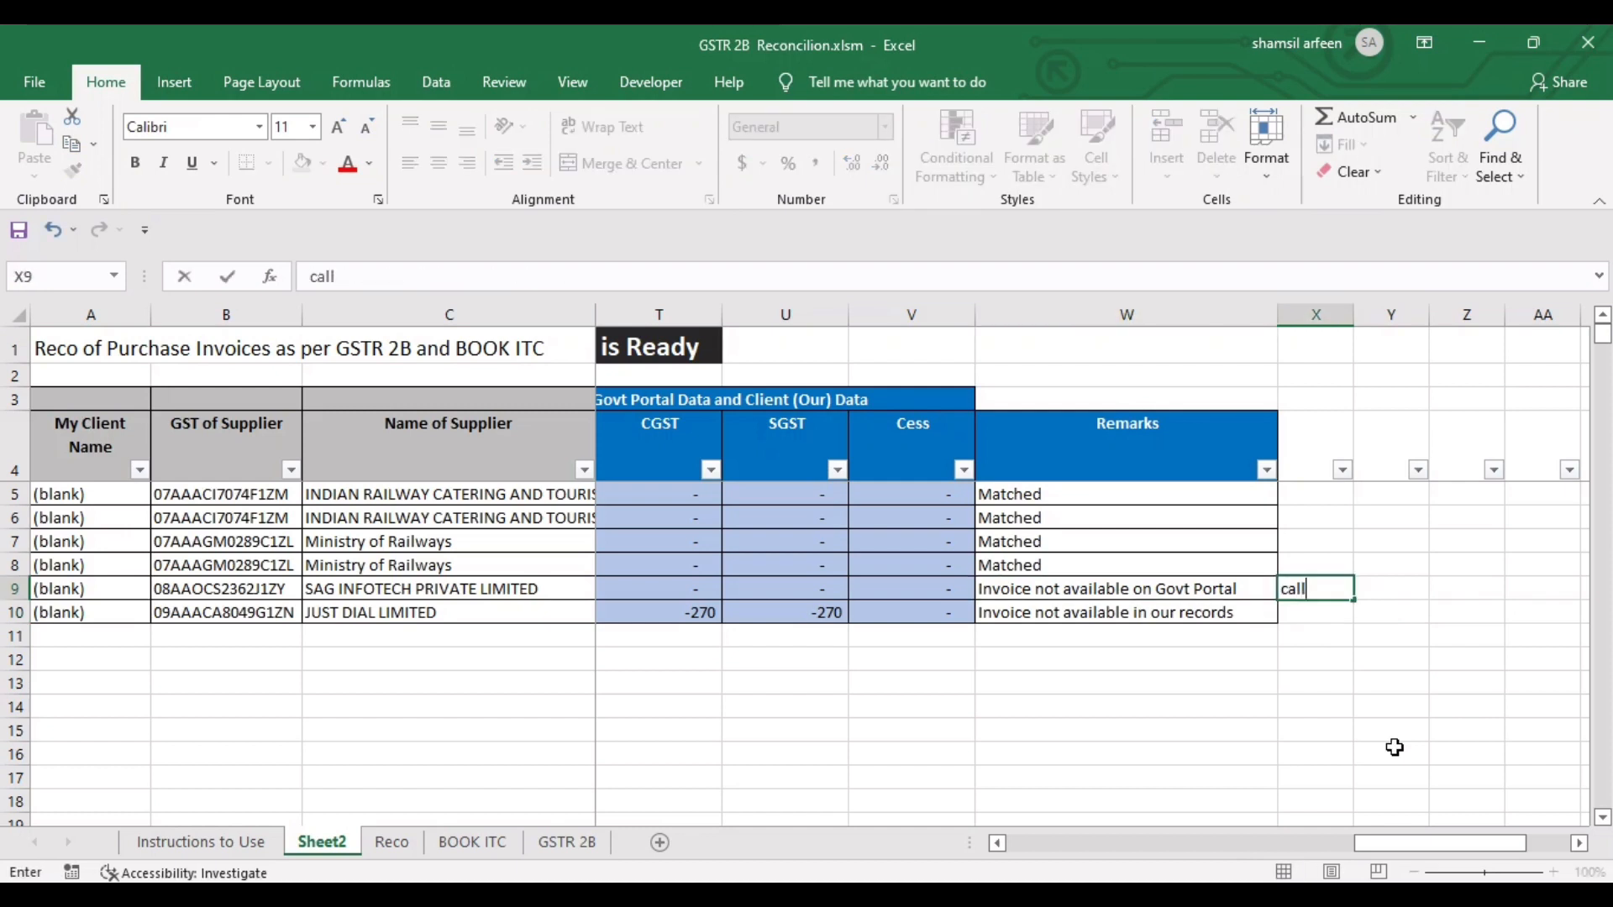
pyautogui.press('Return')
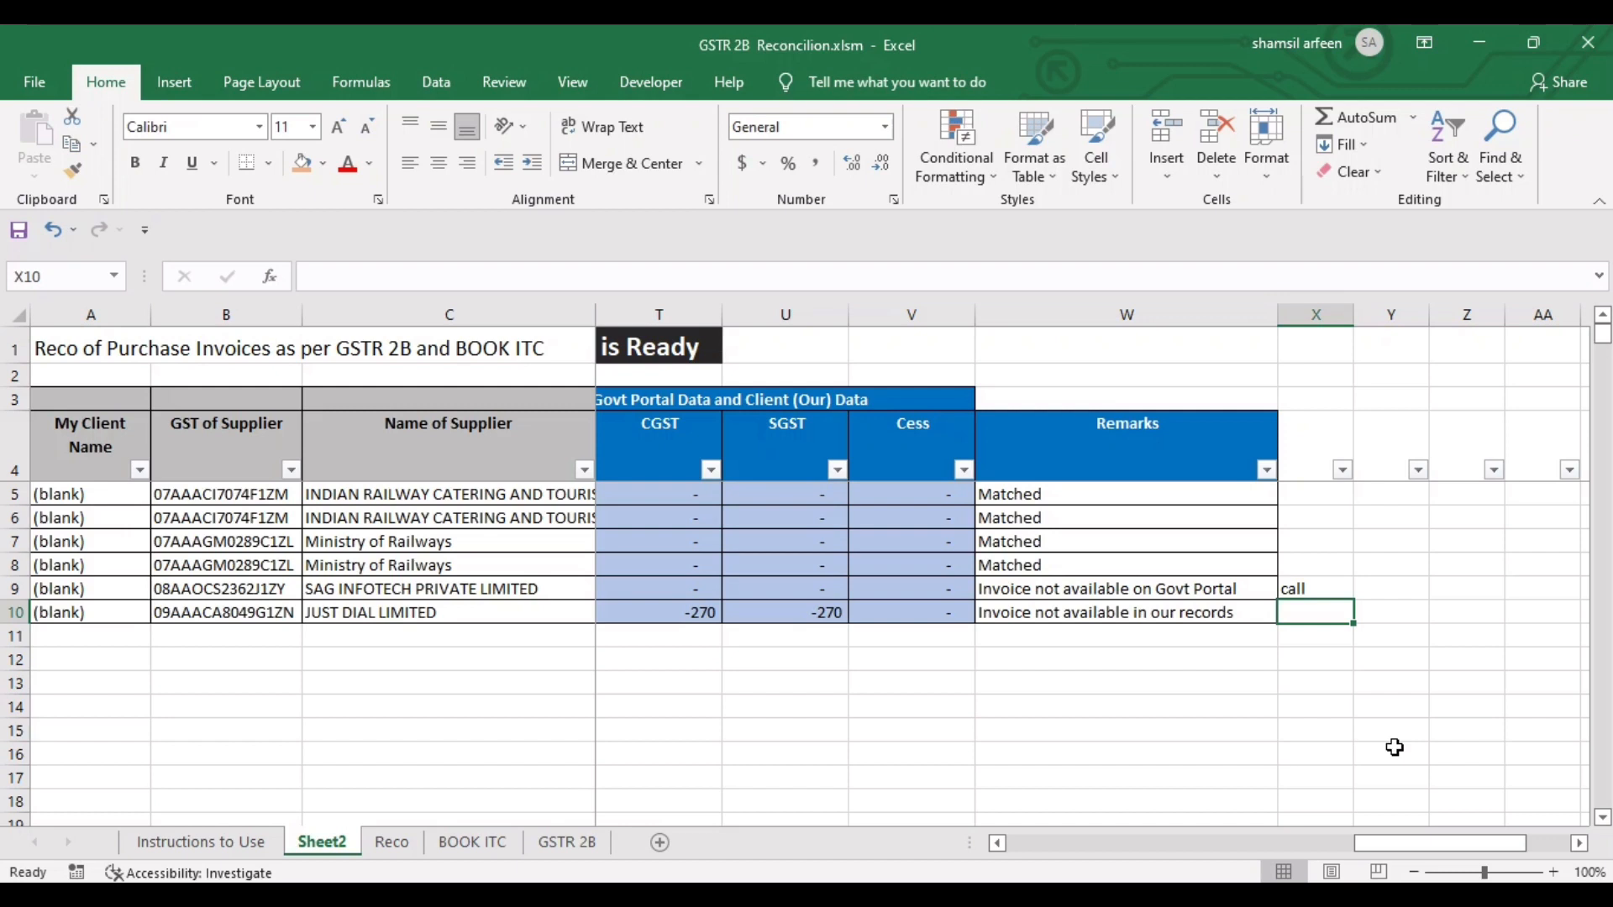
# Compare the Remarks entries for SAG INFOTECH PRIVATE LIMITED and JUST DIAL LIMITED
pyautogui.press('Left')
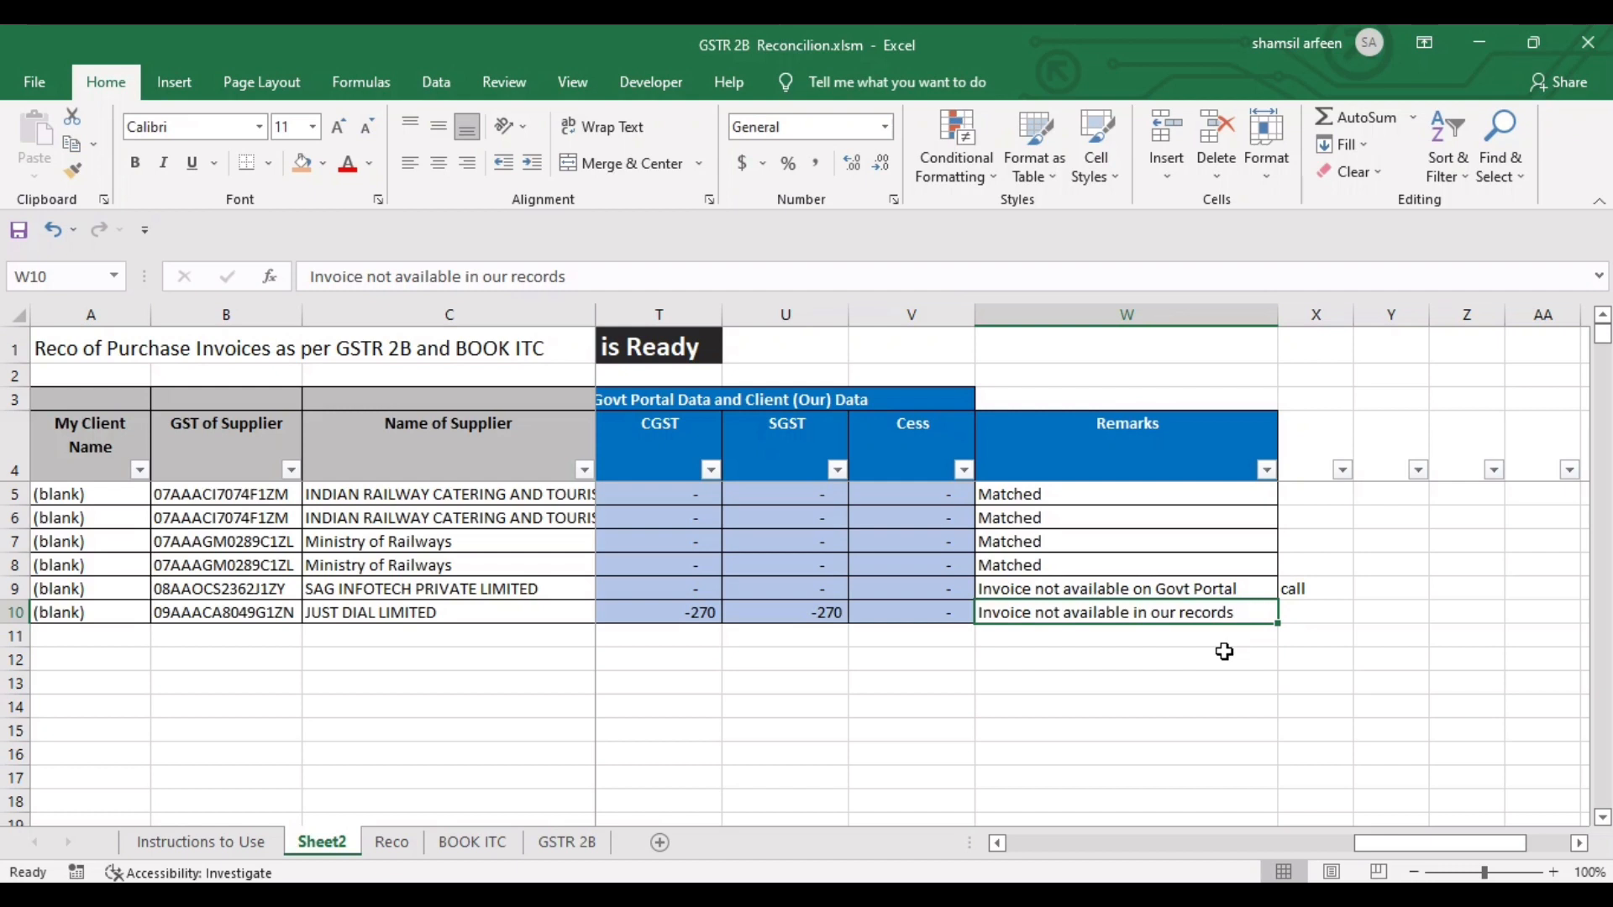
pyautogui.press('Up')
pyautogui.press('Down')
pyautogui.press('Up')
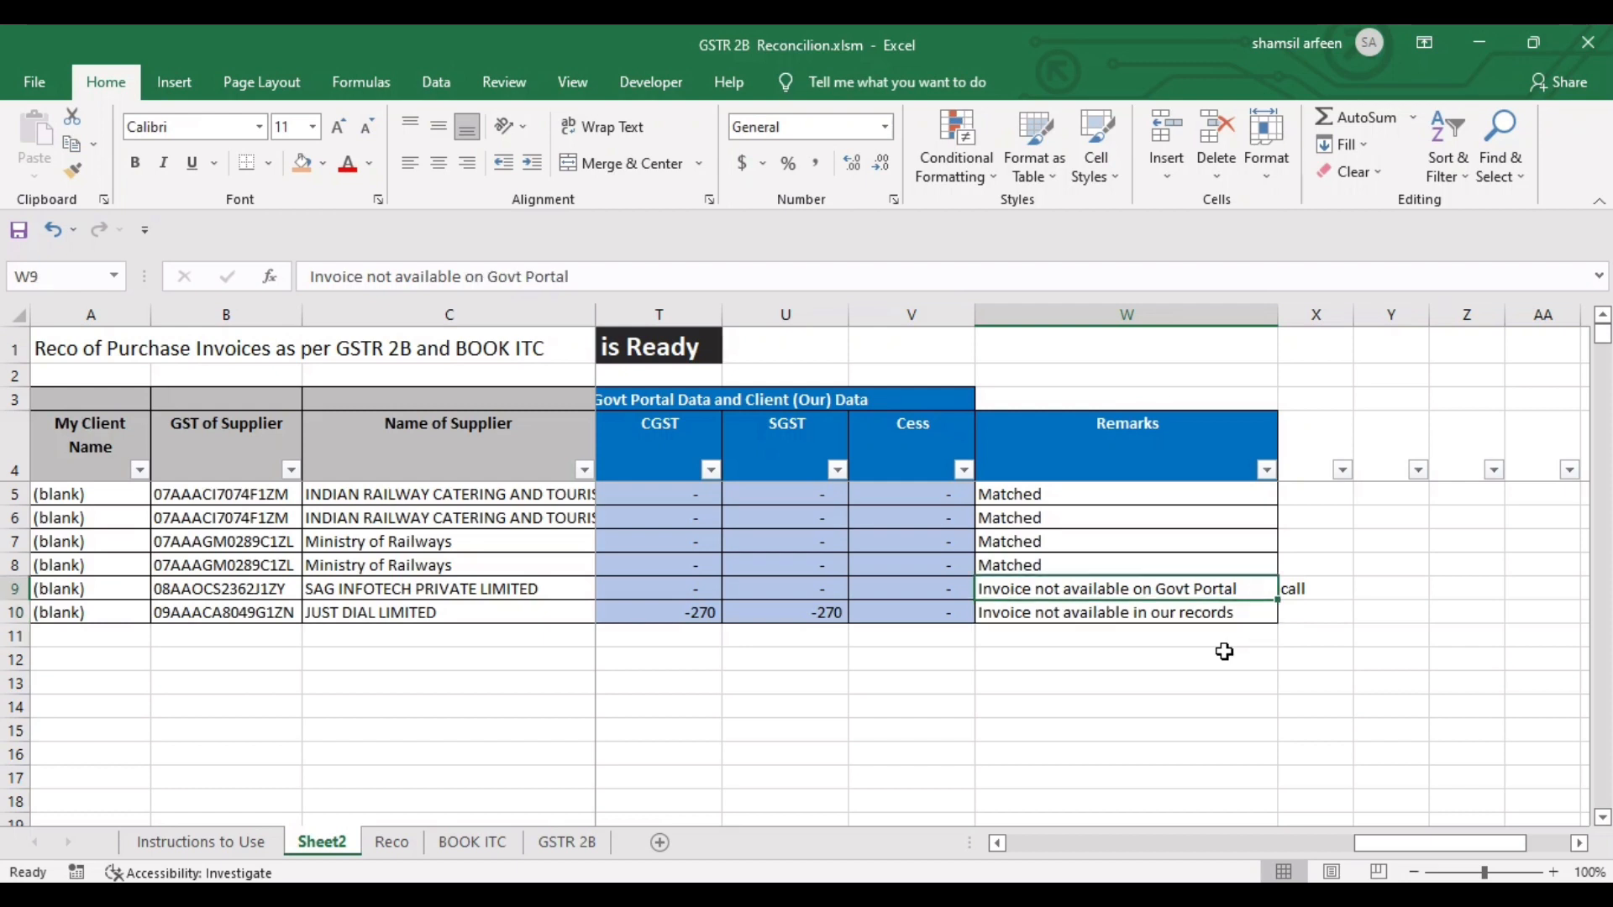
# Recheck the unmatched invoices' Remarks, and trace the SAG INFOTECH PRIVATE LIMITED row back from Remarks to My Client Name in A9
pyautogui.press('Up')
pyautogui.press('Down')
pyautogui.press('Down')
pyautogui.press('Down')
pyautogui.press('Up')
pyautogui.press('Up')
pyautogui.press('Left')
pyautogui.press('Left')
pyautogui.press('Left')
pyautogui.press('Left')
pyautogui.press('Left')
pyautogui.press('Left')
pyautogui.press('Left')
pyautogui.press('Left')
pyautogui.press('Left')
pyautogui.press('Left')
pyautogui.press('Left')
pyautogui.press('Left')
pyautogui.press('Left')
pyautogui.press('Left')
pyautogui.press('Left')
pyautogui.press('Left')
pyautogui.press('Left')
pyautogui.press('Left')
pyautogui.press('Left')
pyautogui.press('Left')
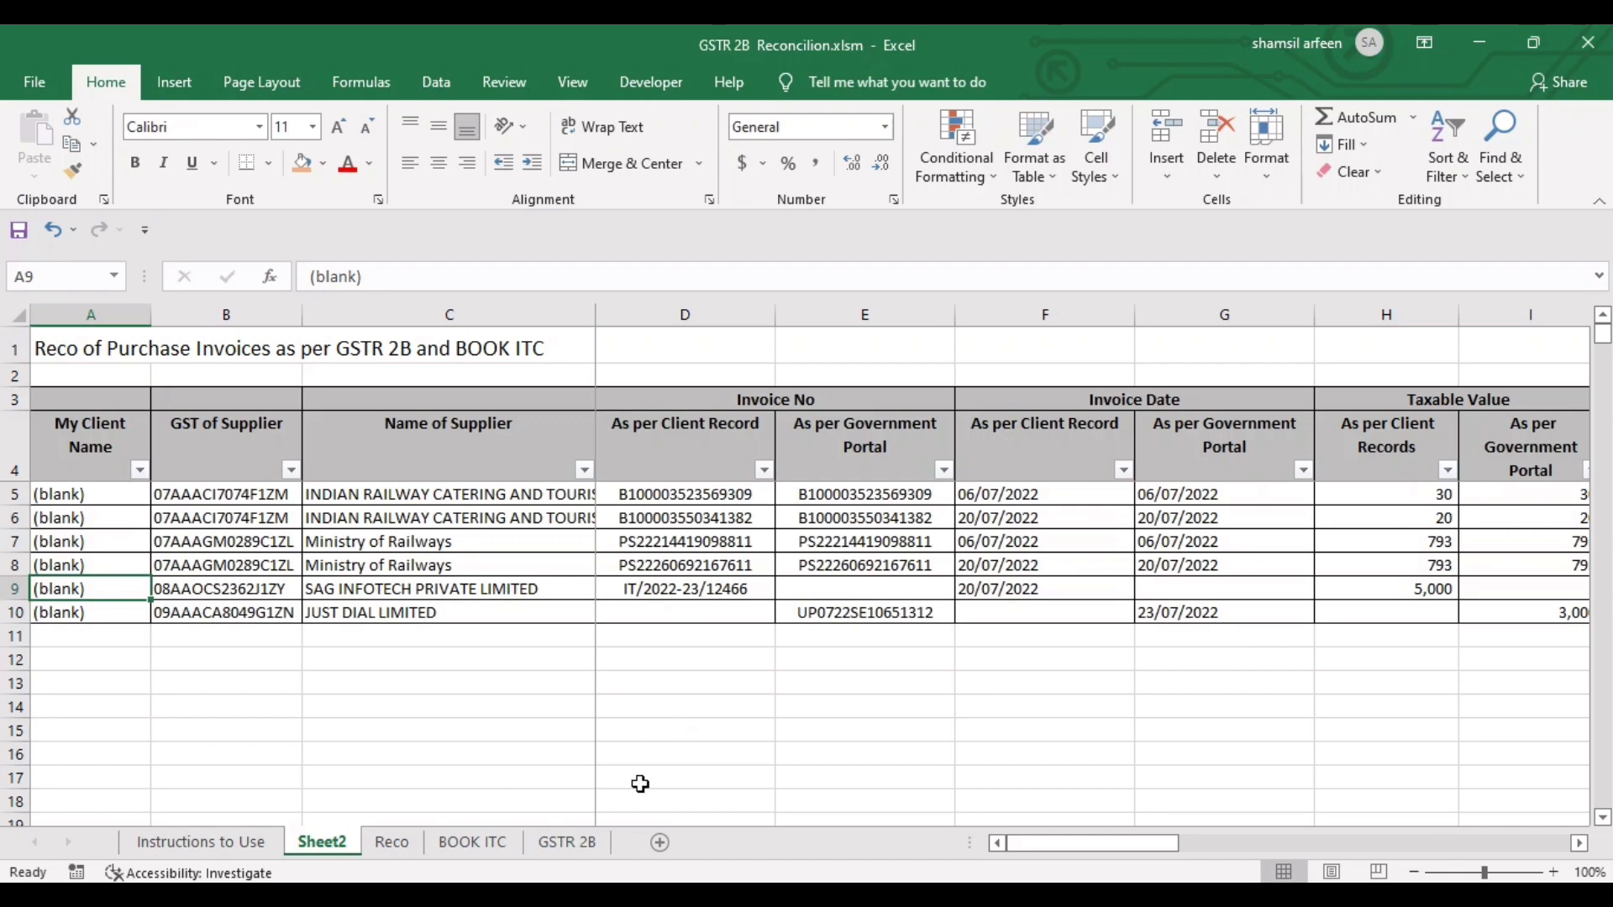
# Review the GSTR 2B, BOOK ITC, Instructions to Use, Sheet2 and Reco sheets, ending at cell E13 of BOOK ITC
pyautogui.click(588, 845)
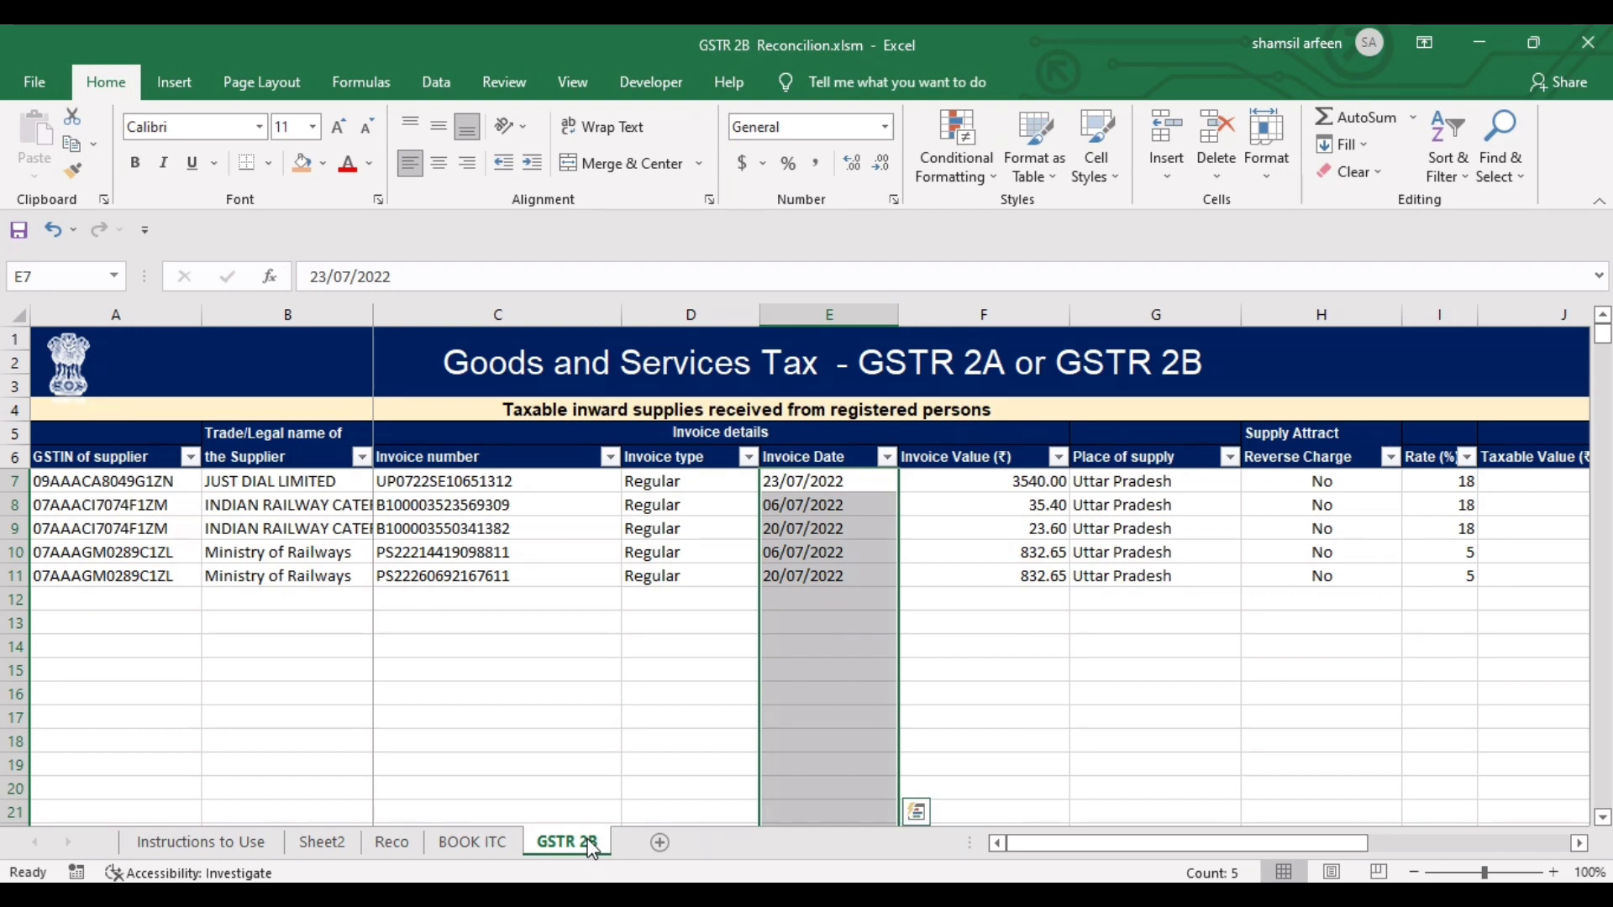
pyautogui.click(482, 837)
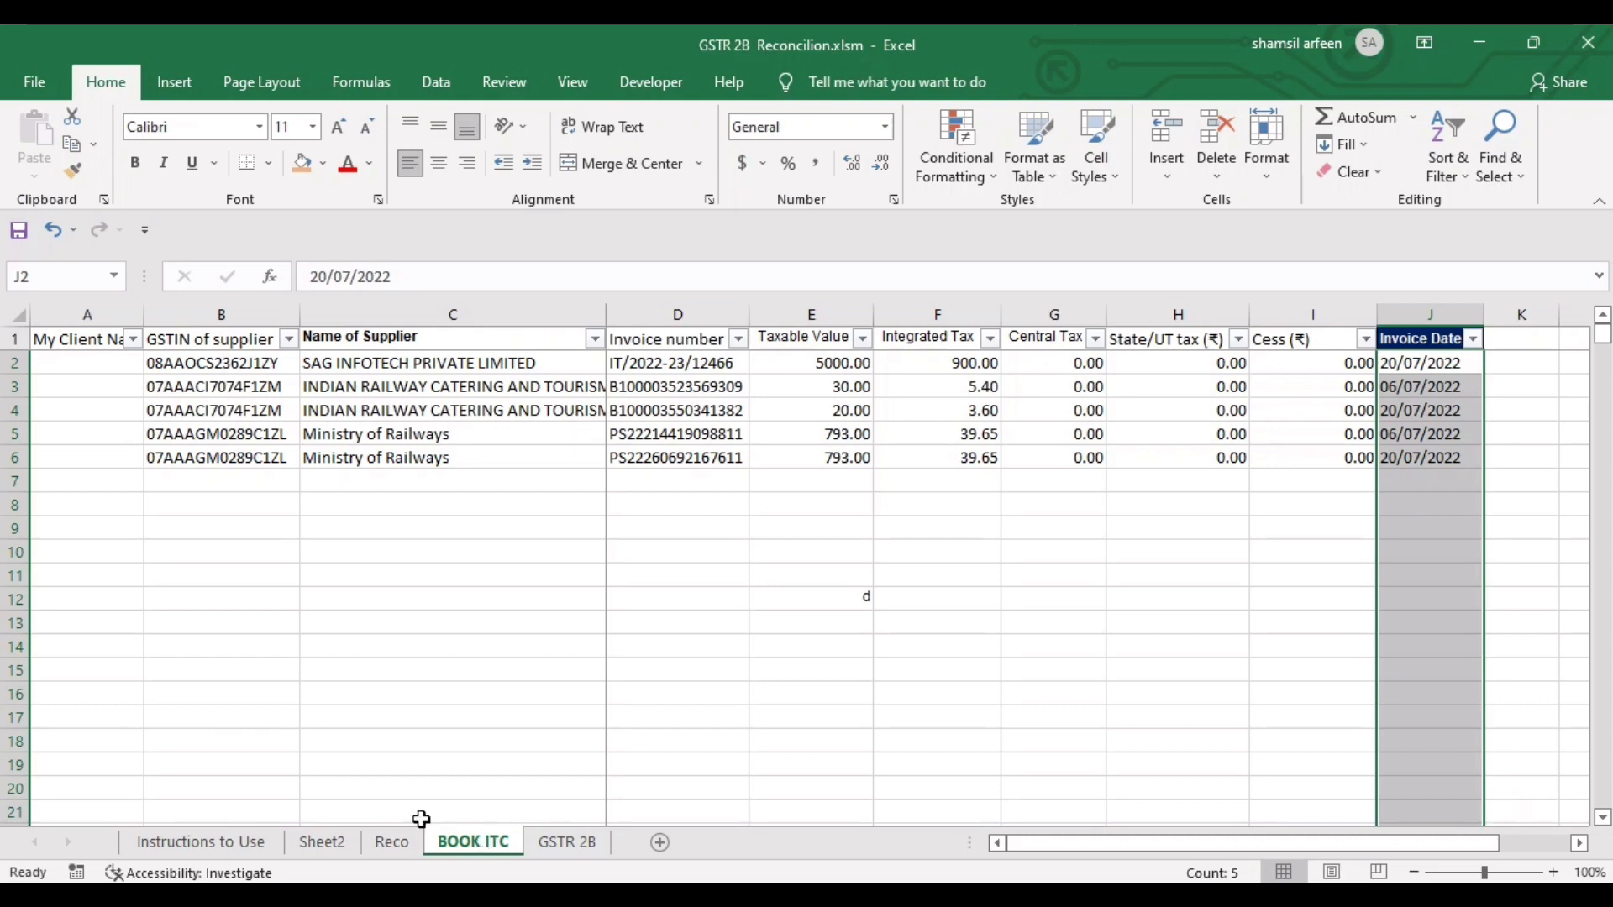
pyautogui.click(159, 855)
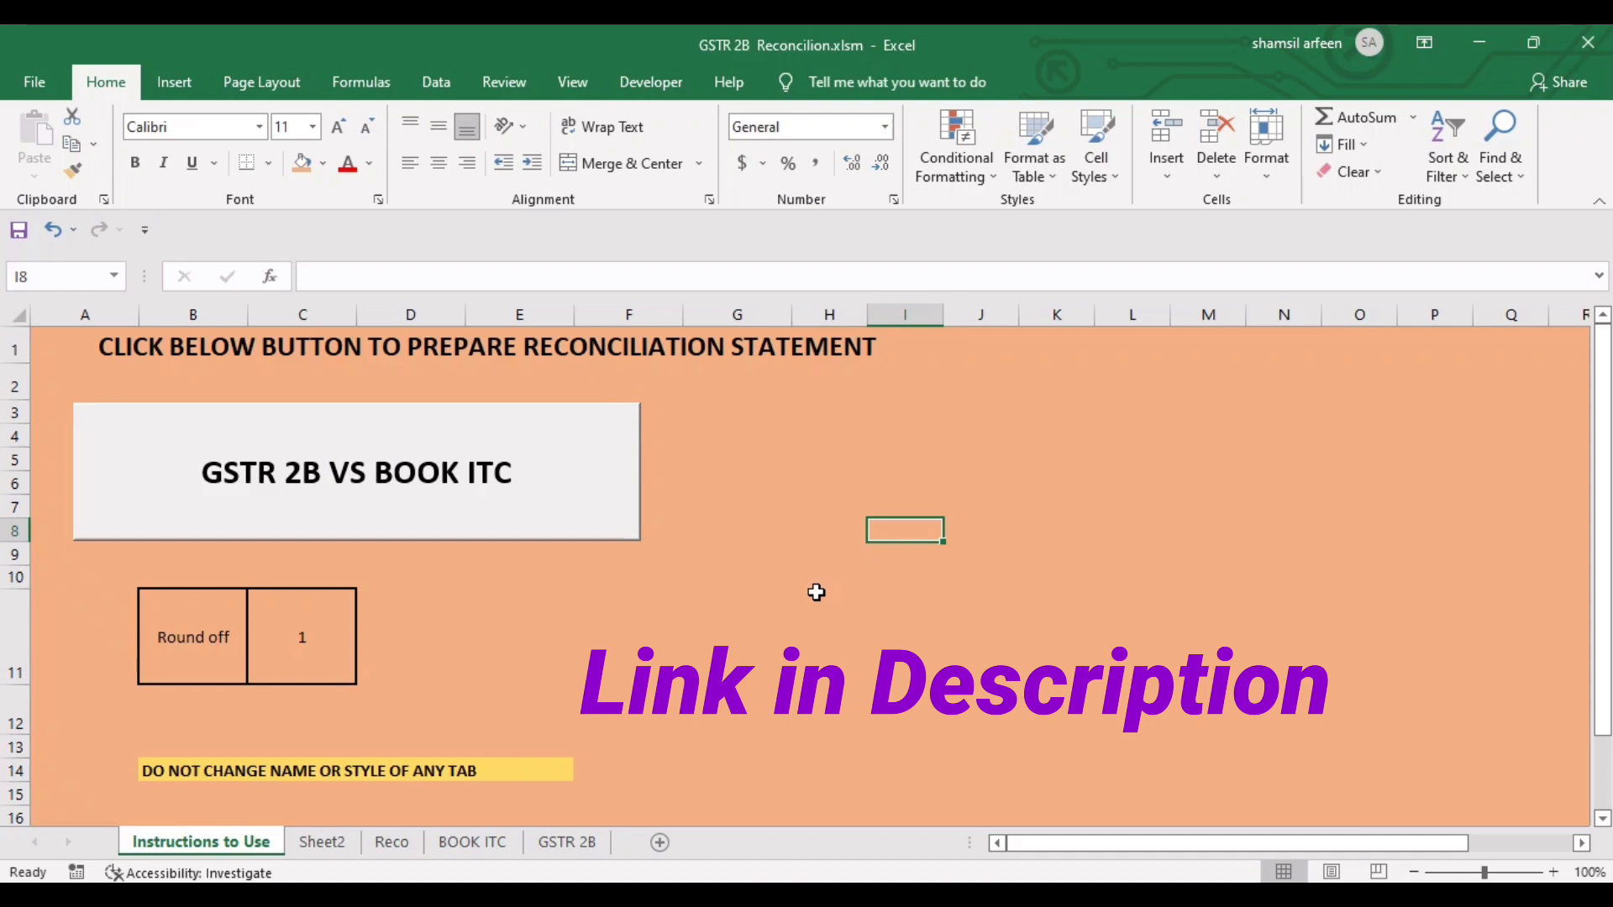
pyautogui.click(320, 847)
pyautogui.click(398, 850)
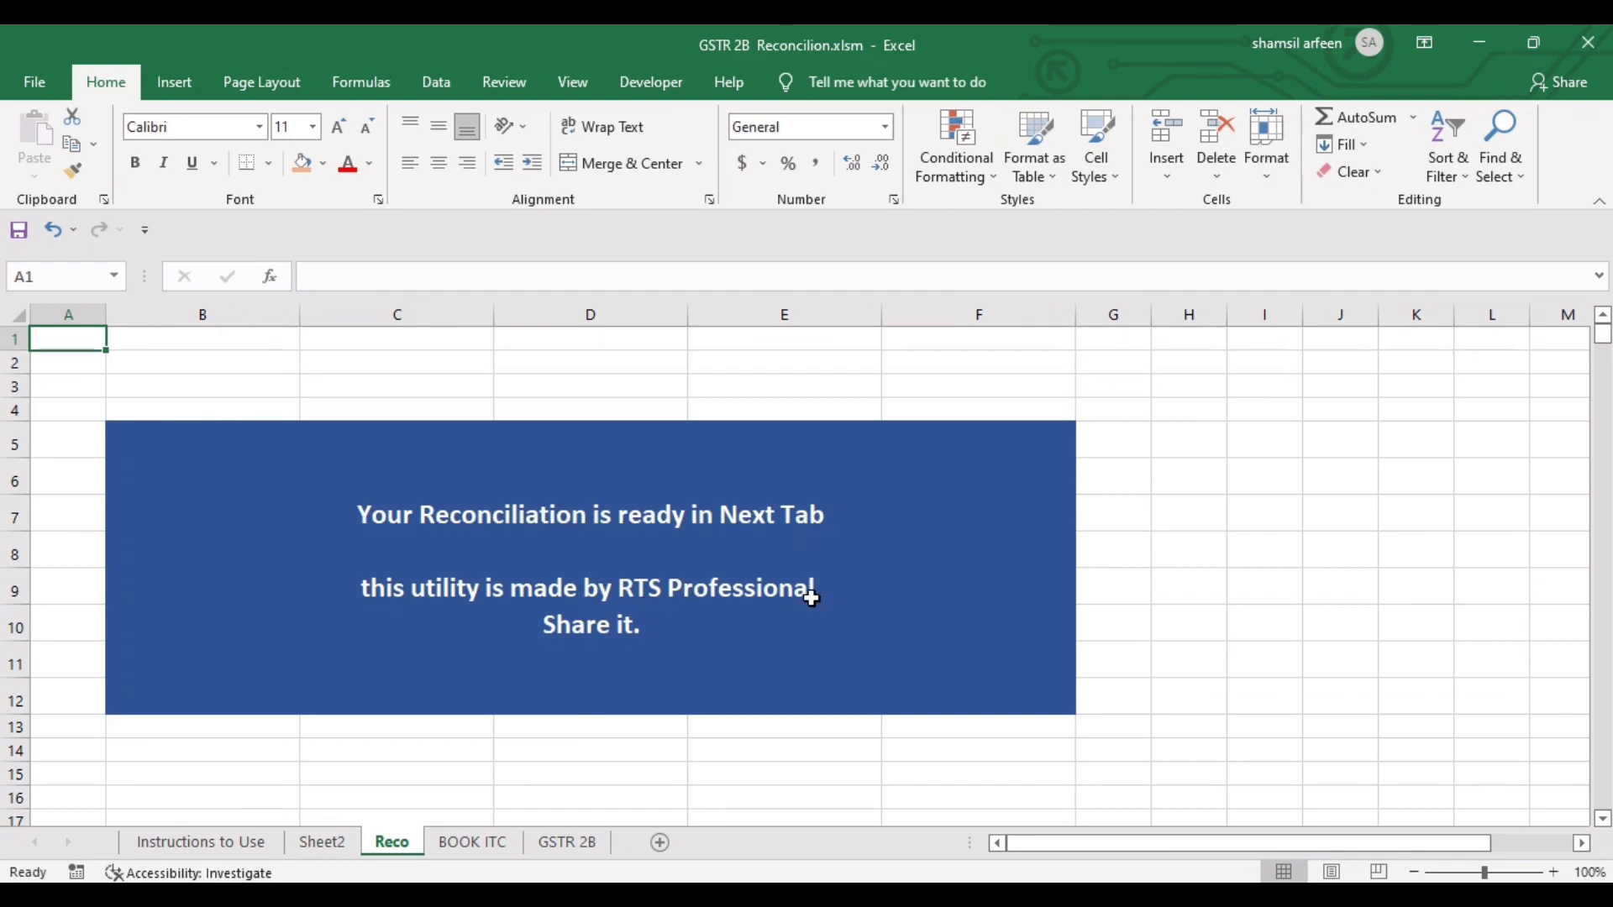
pyautogui.click(485, 847)
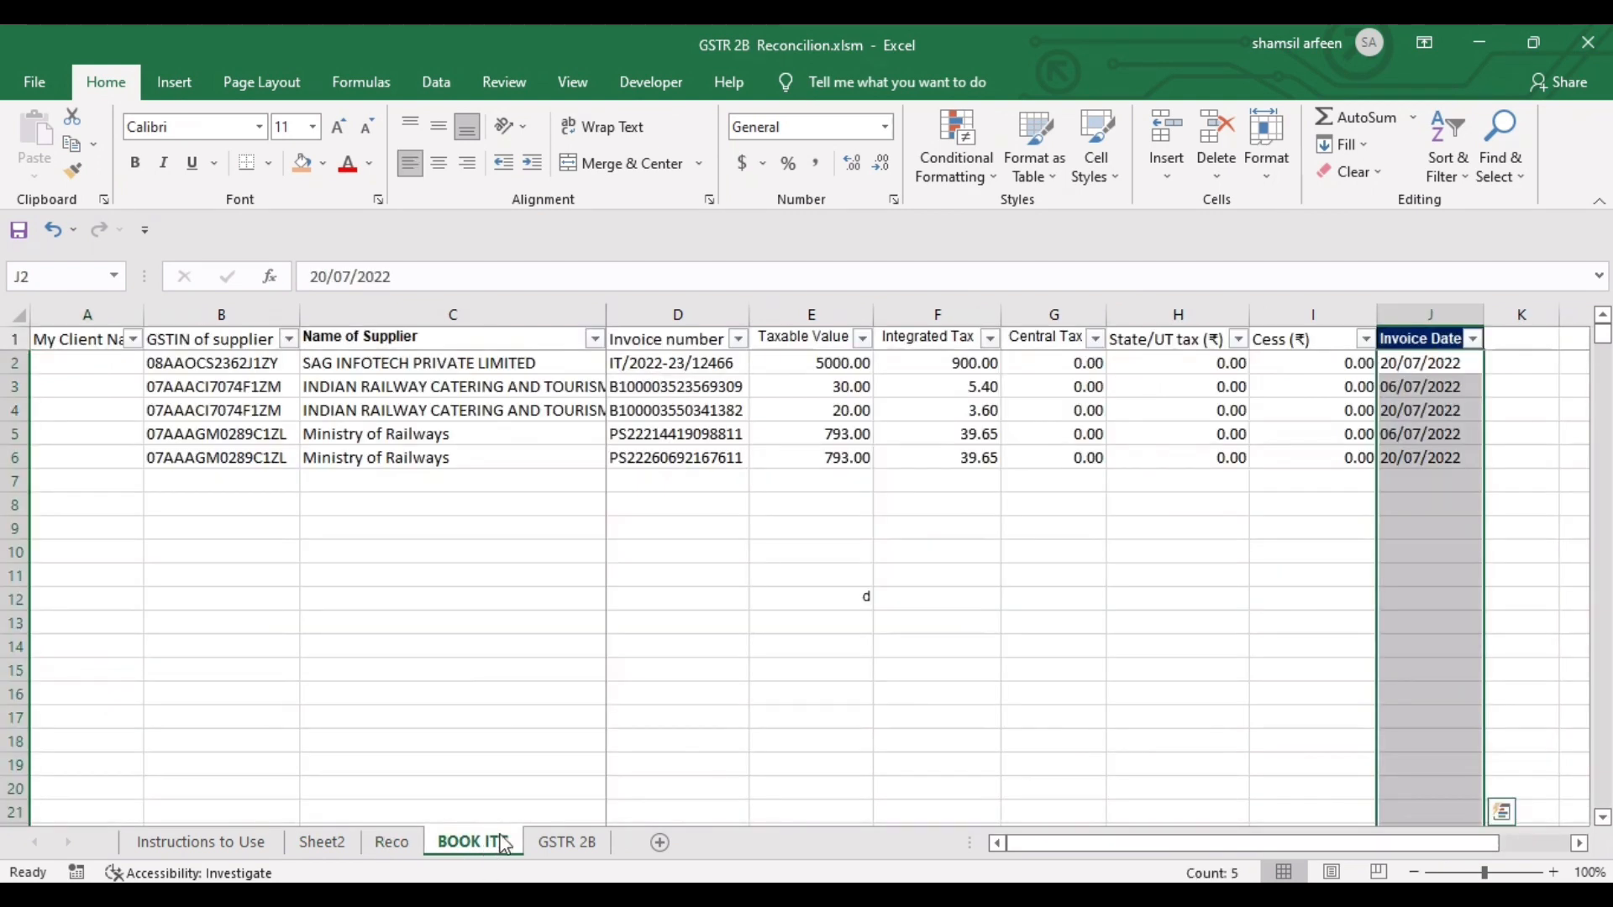
pyautogui.click(766, 624)
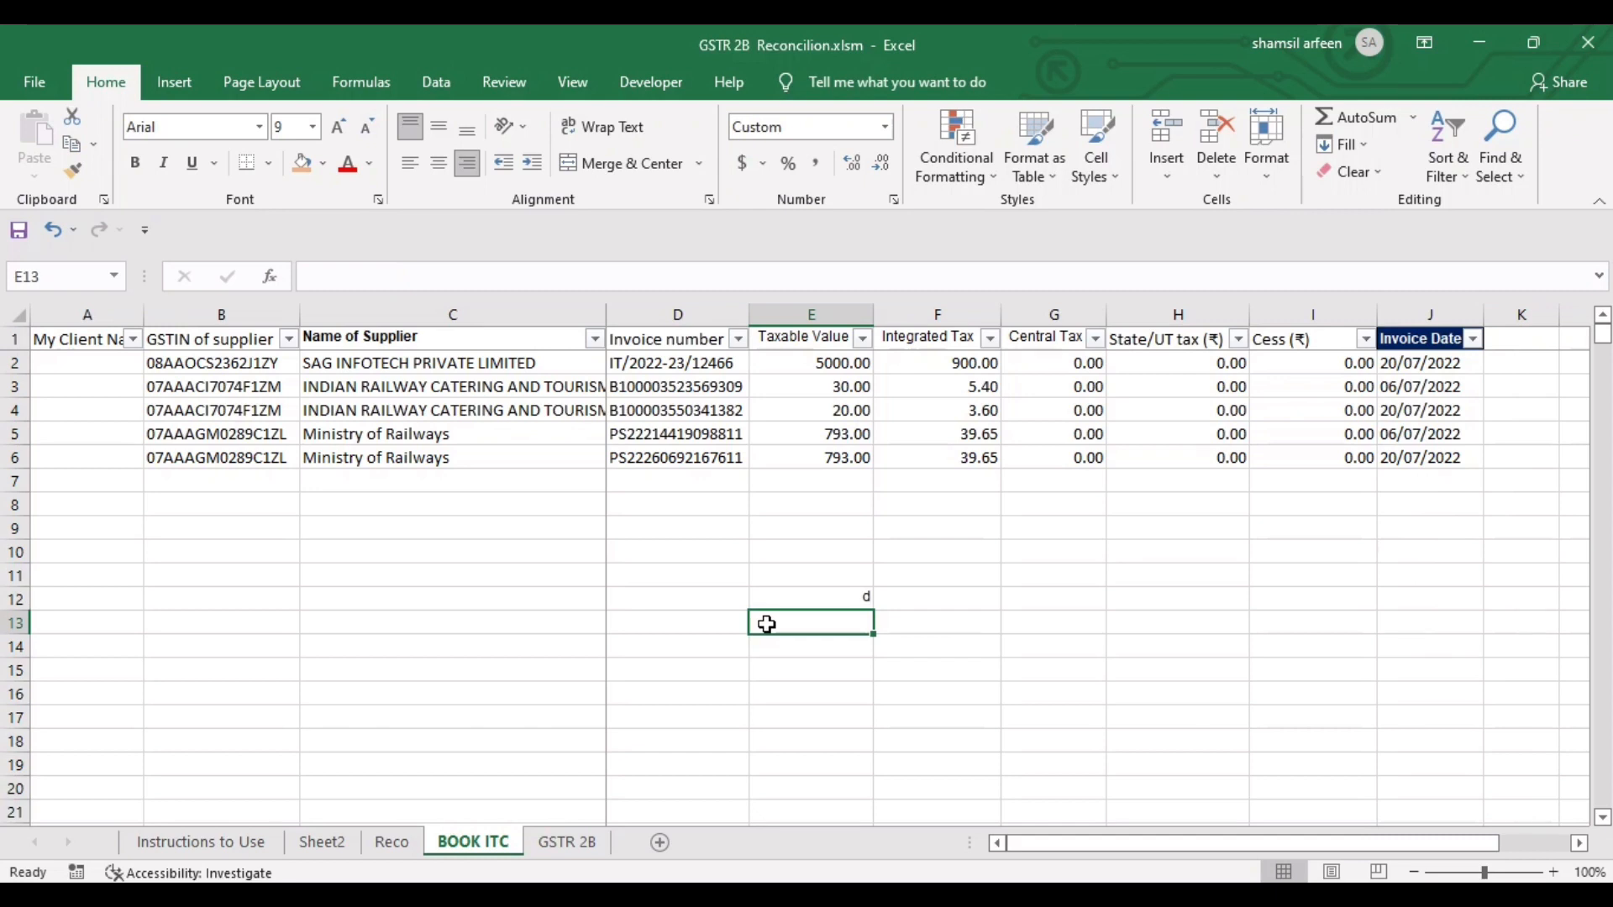